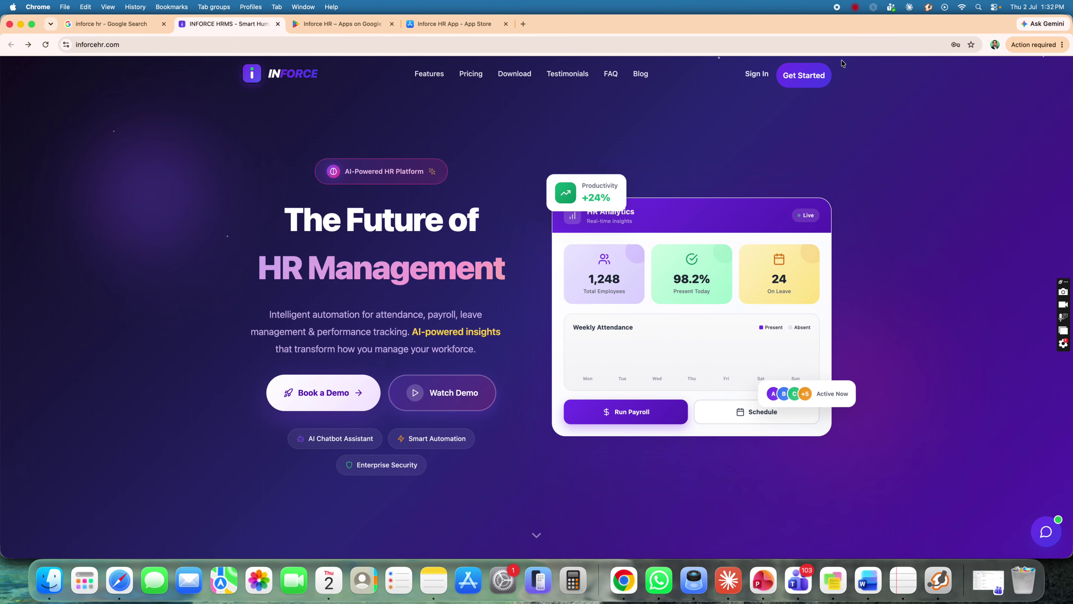
Sign in to the INFORCE HR account and allow the site to show notifications.
left_click(756, 75)
left_click(676, 352)
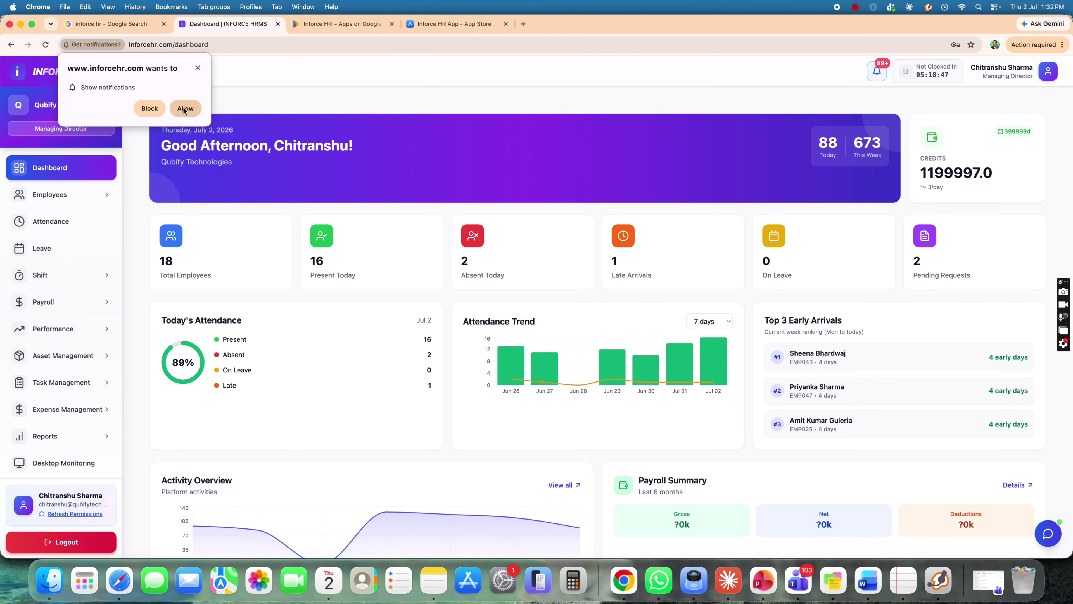
left_click(184, 108)
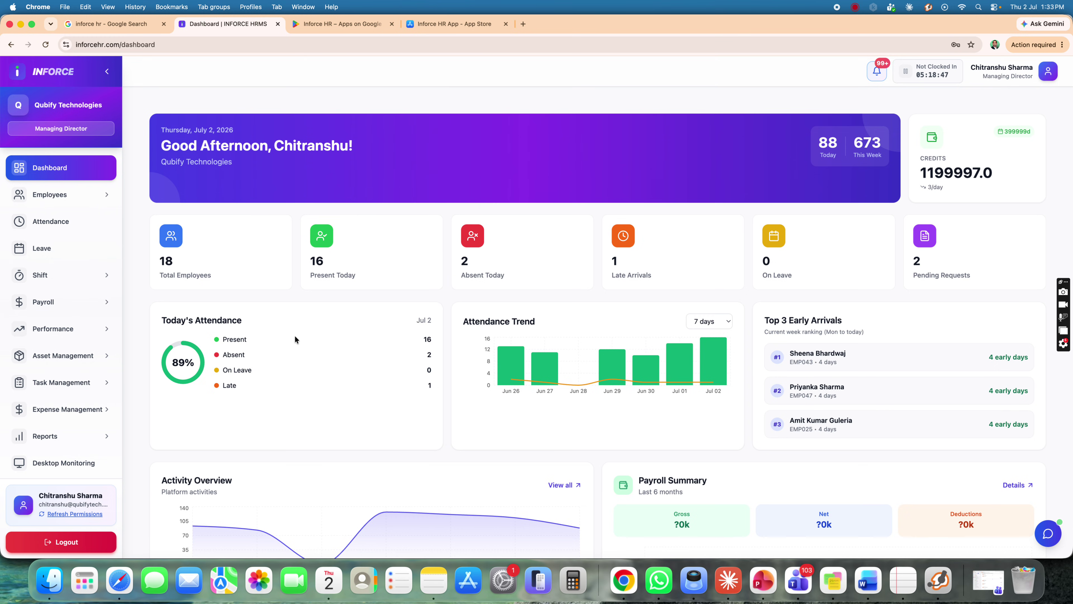
Review the dashboard's attendance, activity, payroll, department overview, recent activity and quick access sections.
scroll(700, 408, "down", 5)
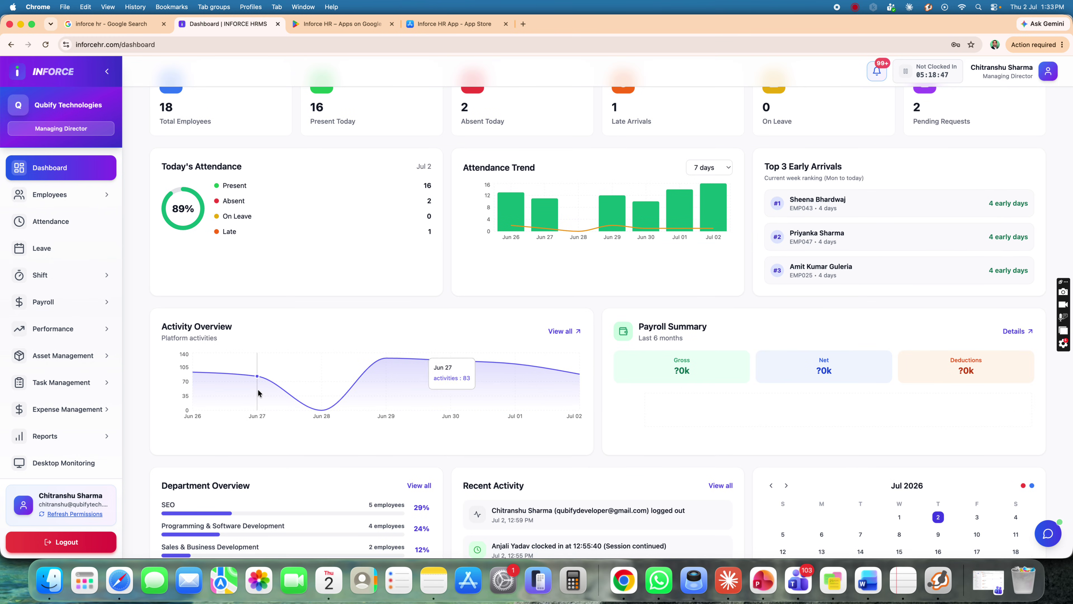
scroll(169, 390, "down", 7)
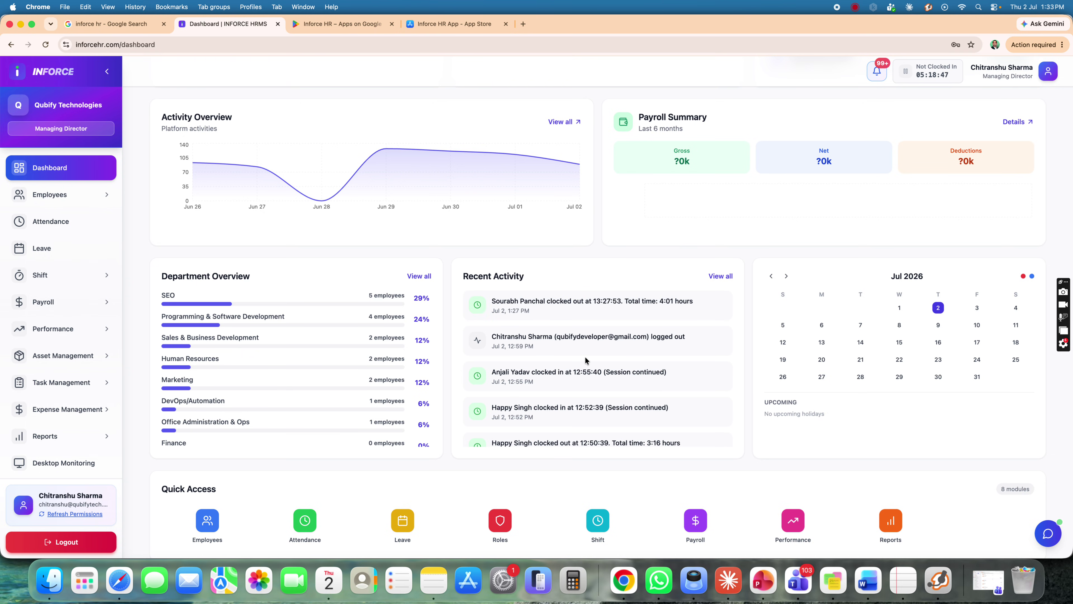
scroll(587, 359, "down", 1)
scroll(588, 360, "down", 2)
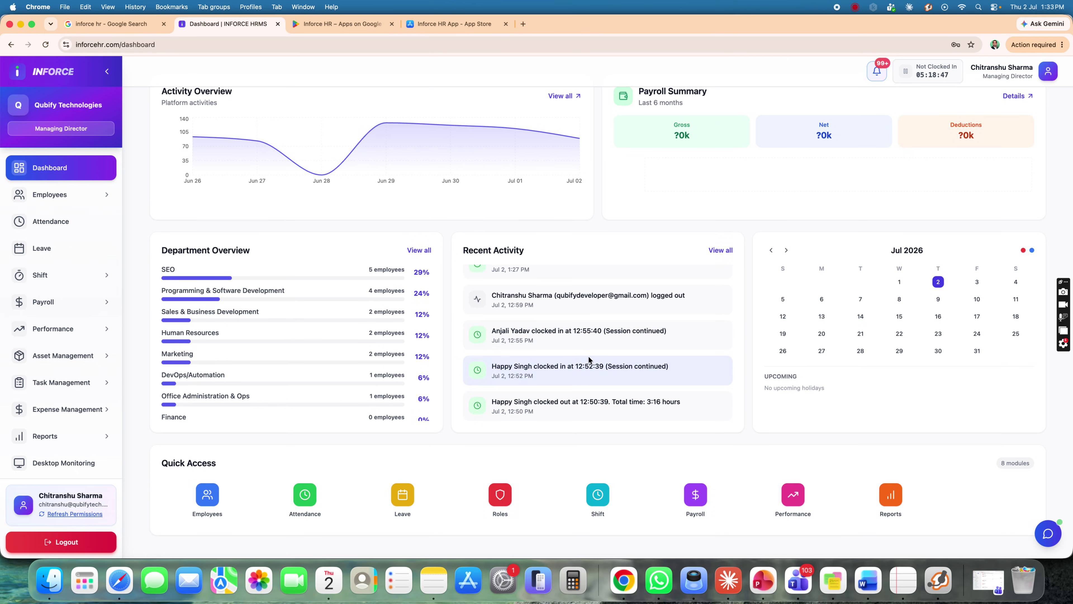
scroll(331, 366, "down", 3)
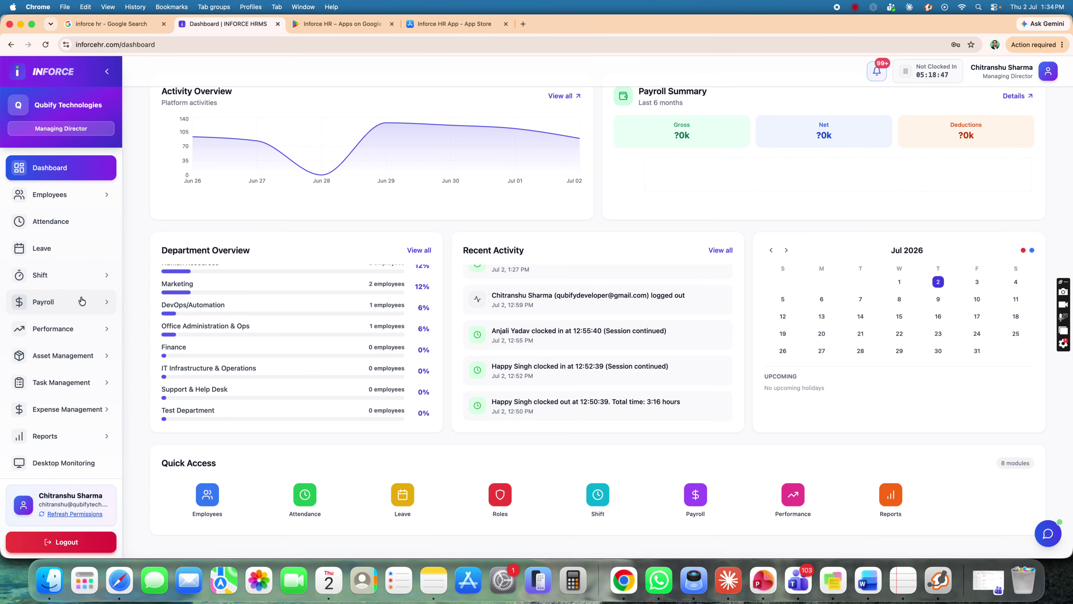
scroll(85, 298, "up", 3)
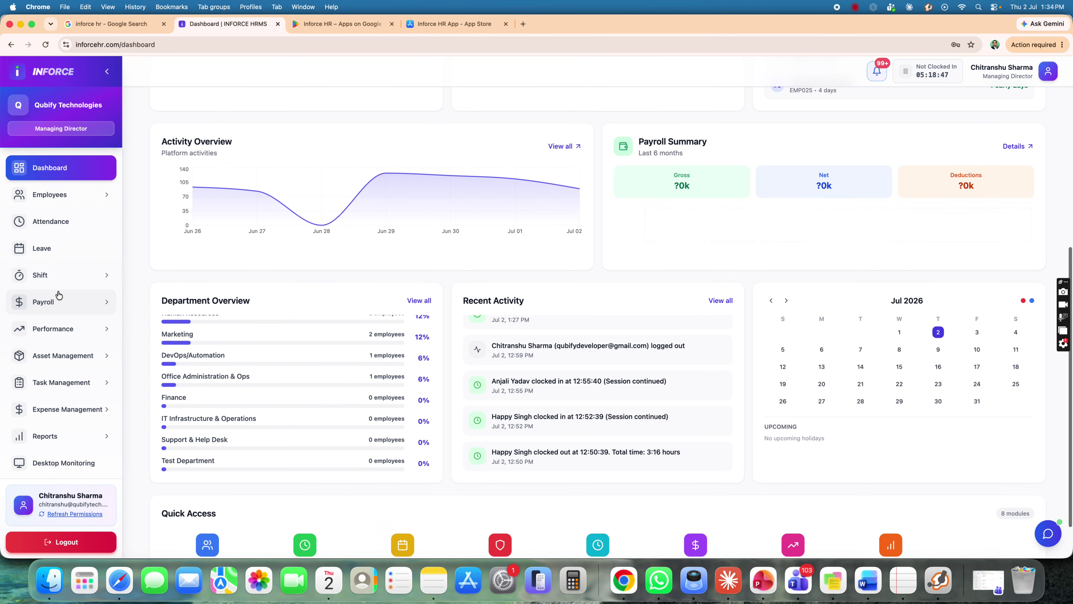
Open the list of all employees and inspect its search field and the department, role and status filter options.
left_click(41, 195)
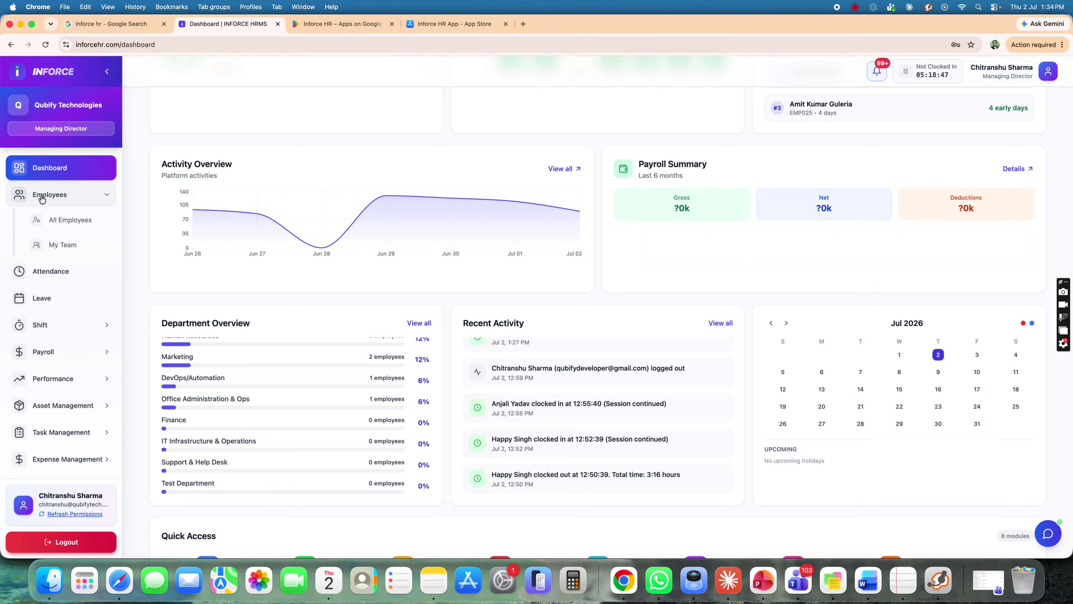
left_click(63, 224)
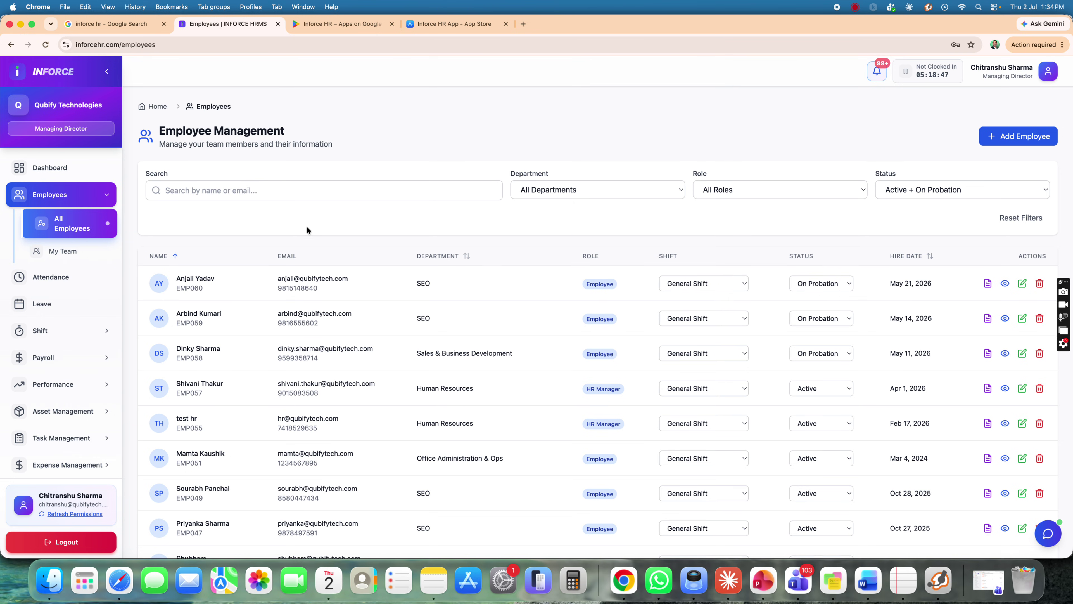
scroll(306, 226, "down", 1)
left_click(325, 174)
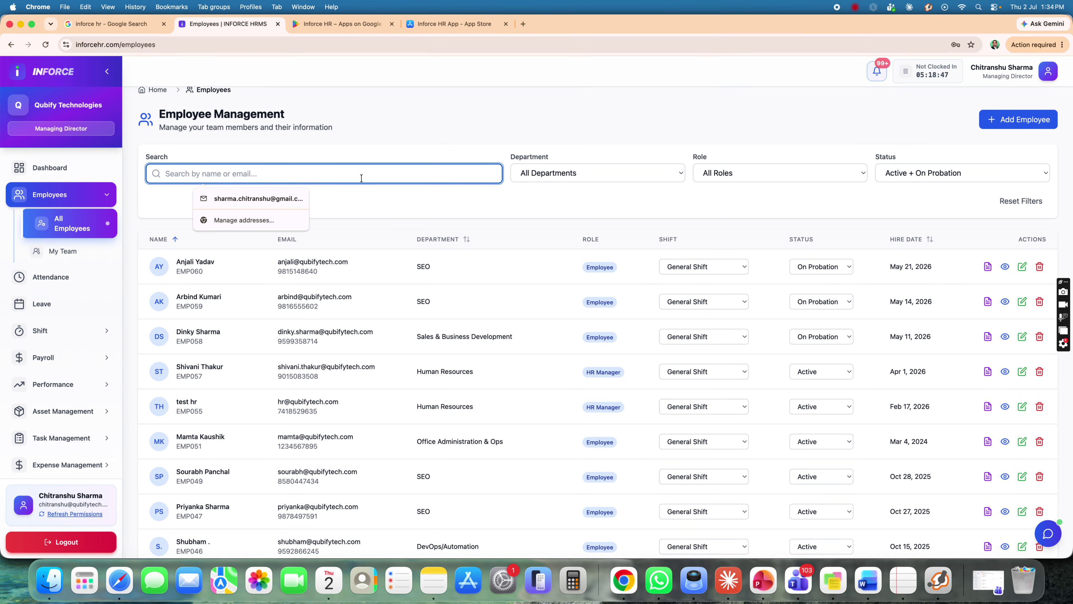
left_click(636, 181)
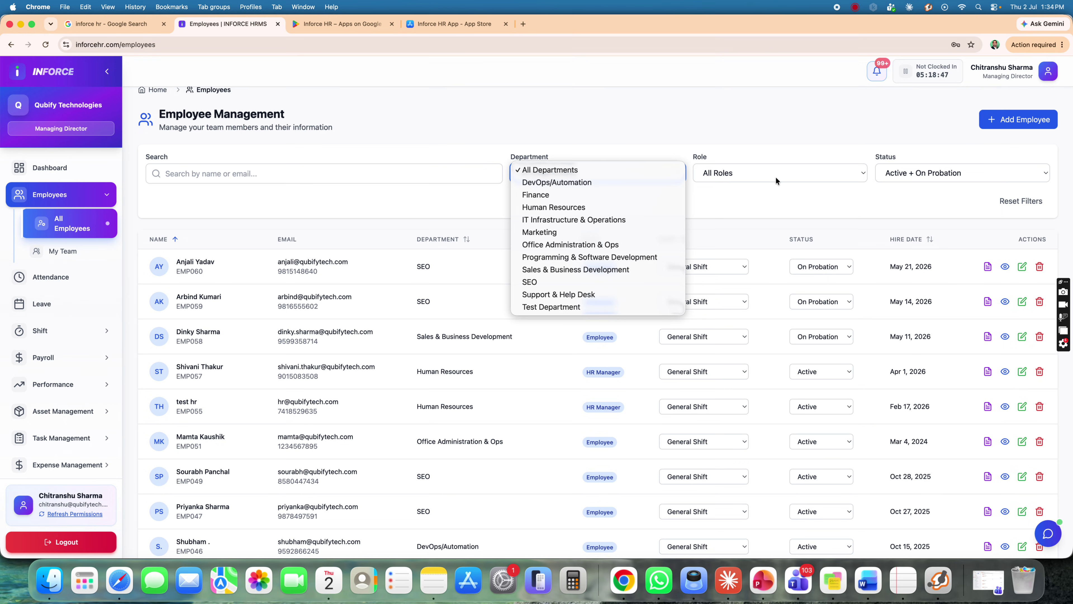
left_click(815, 173)
left_click(815, 173)
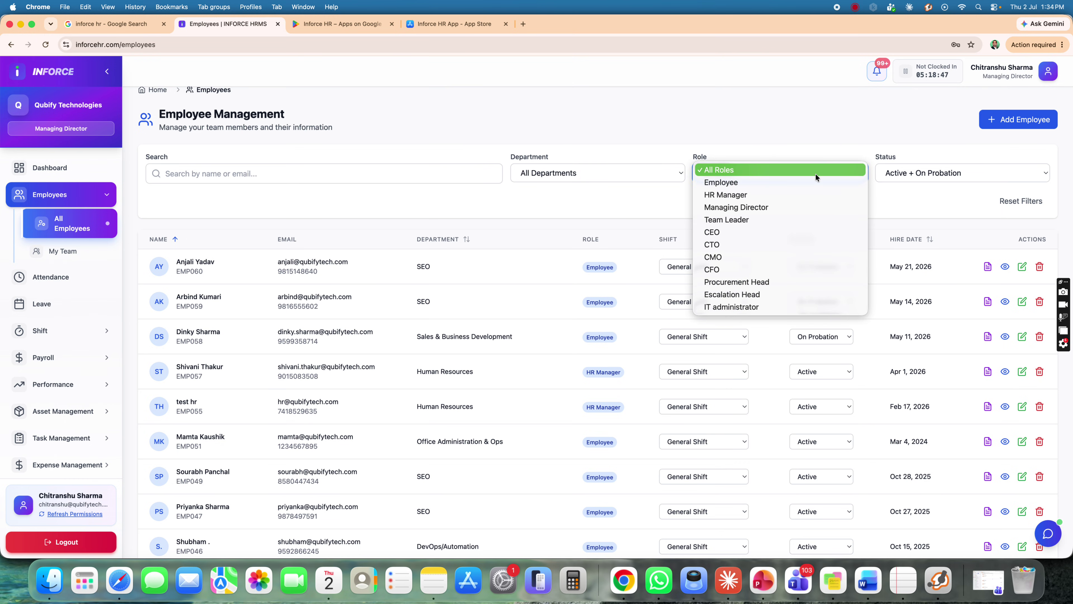
left_click(1017, 172)
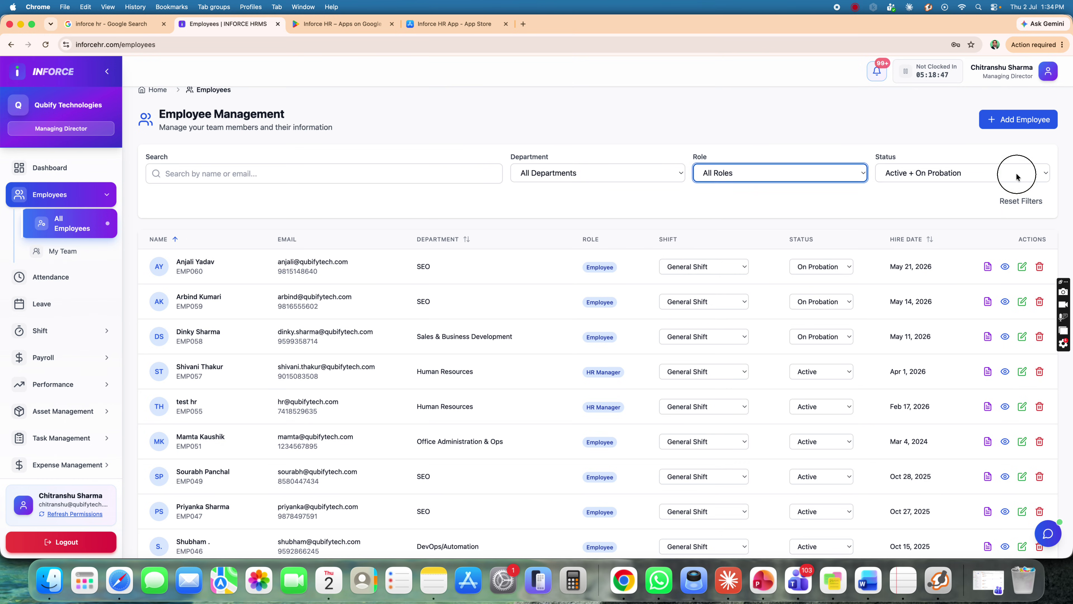
left_click(1016, 173)
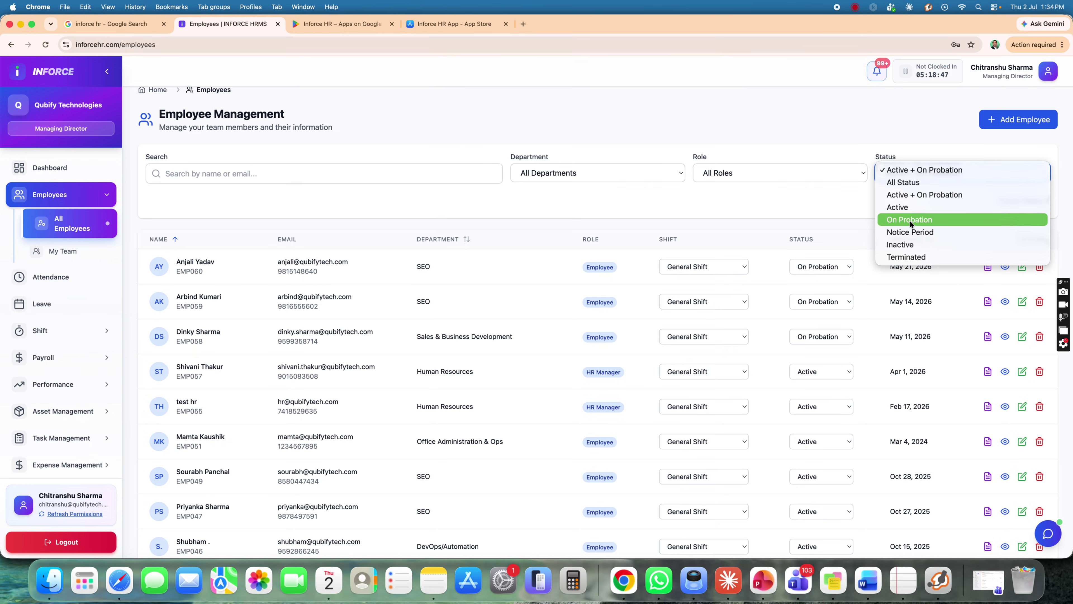
left_click(515, 217)
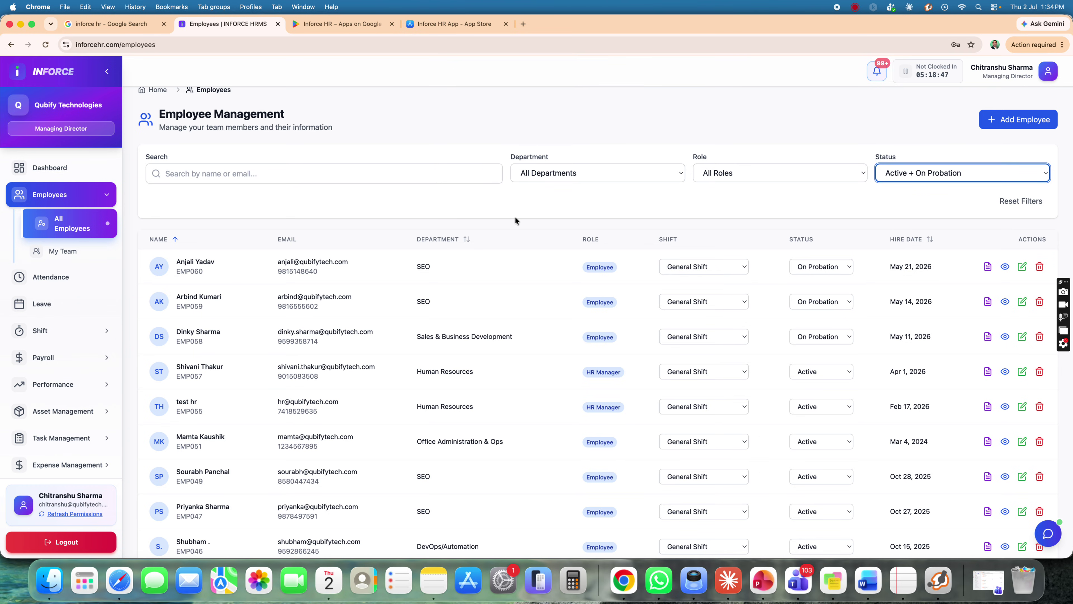
View the first listed employee's details and examine the personal, employment, salary, address, bank, document and emergency contact sections.
scroll(302, 318, "down", 3)
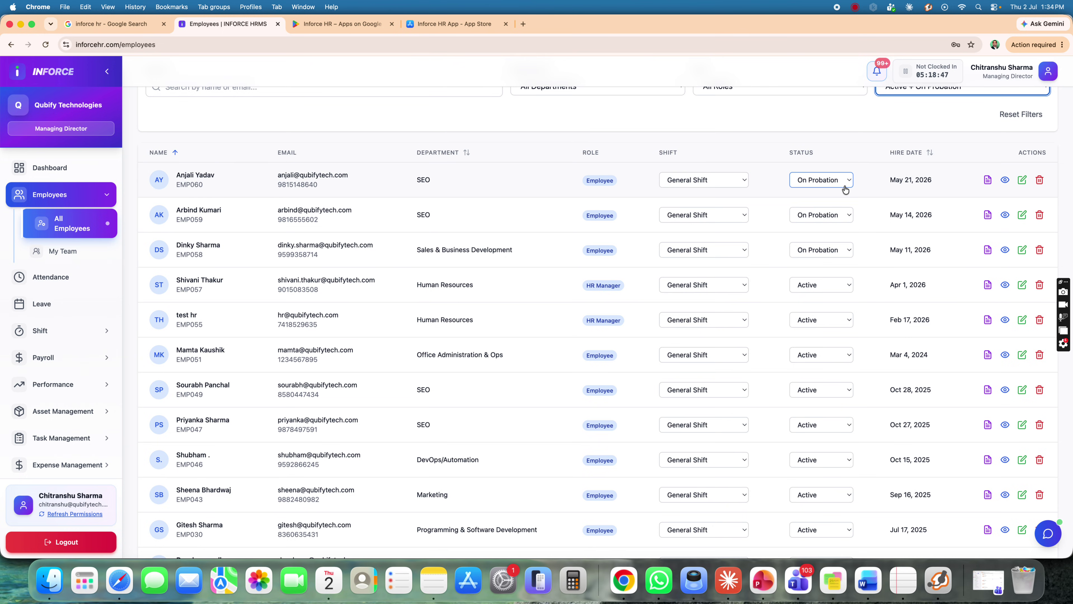
scroll(843, 185, "down", 1)
left_click(1004, 176)
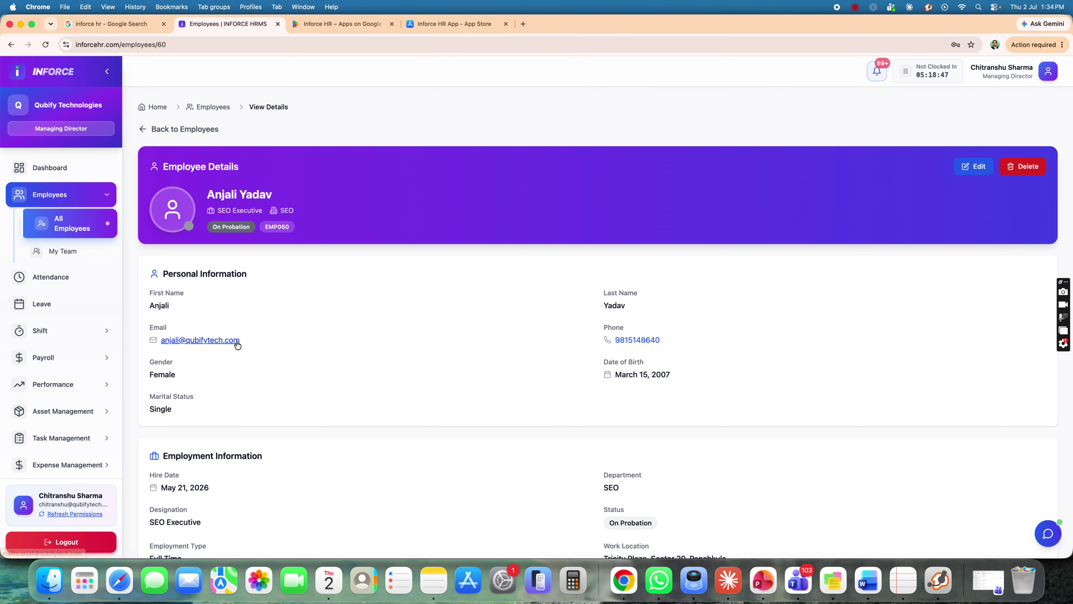
scroll(271, 336, "down", 3)
scroll(271, 339, "down", 1)
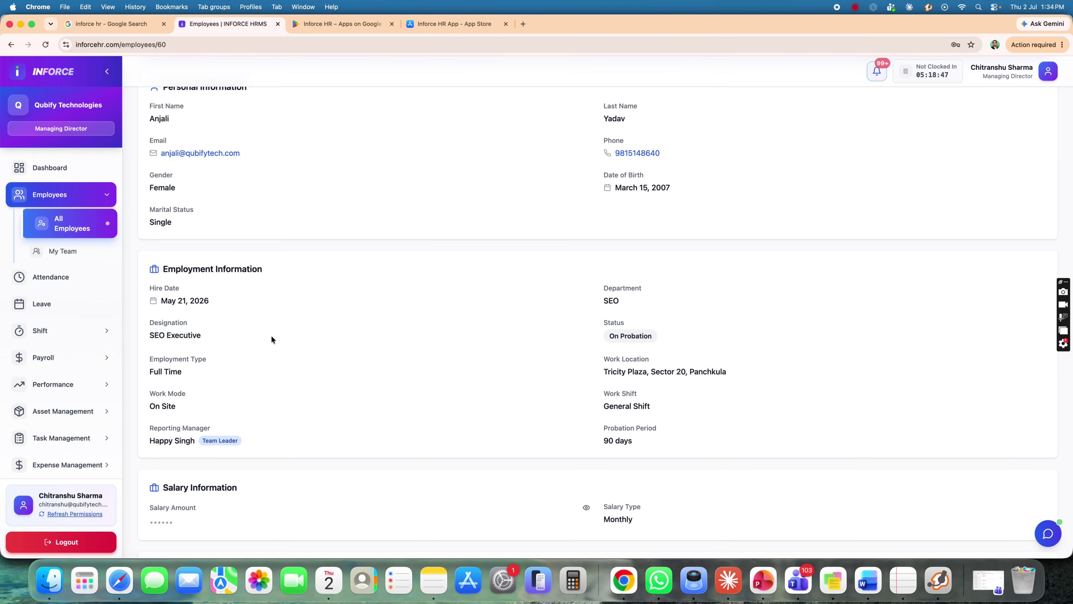
scroll(271, 338, "down", 5)
scroll(271, 338, "down", 7)
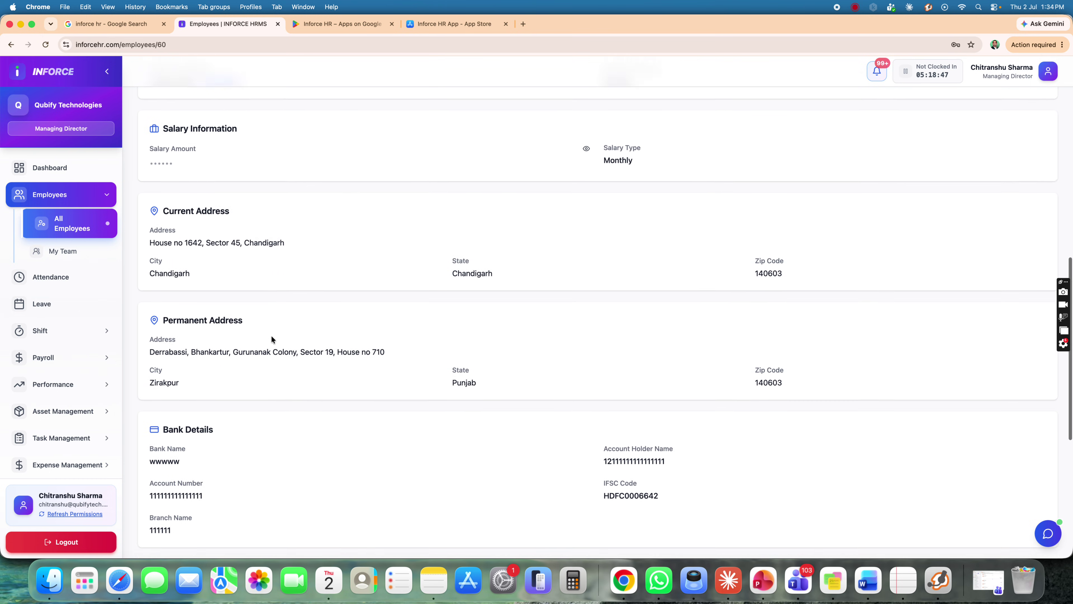
scroll(271, 339, "down", 4)
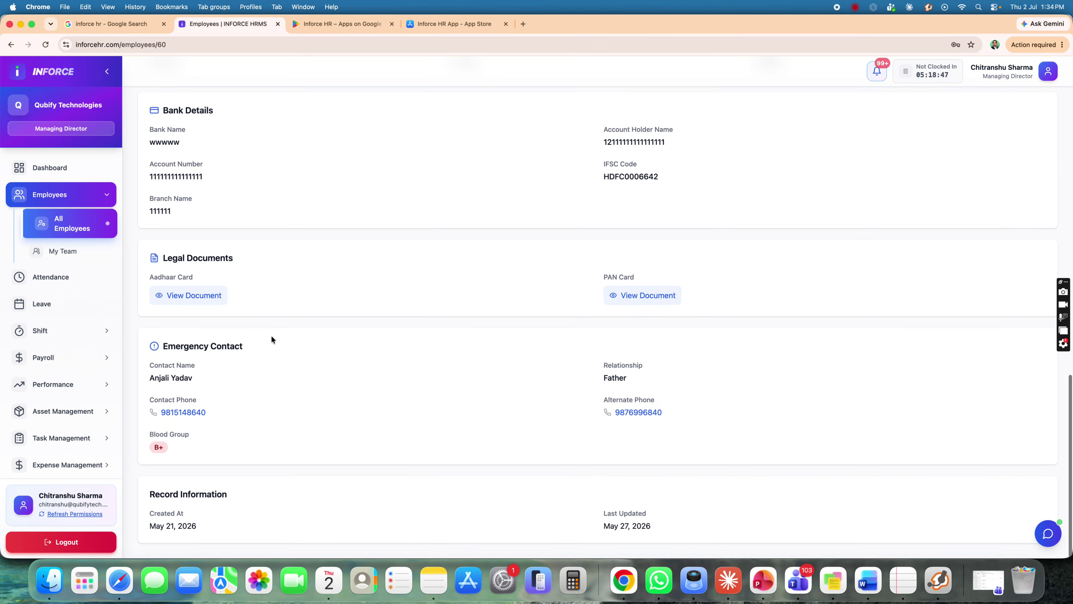
scroll(281, 338, "up", 11)
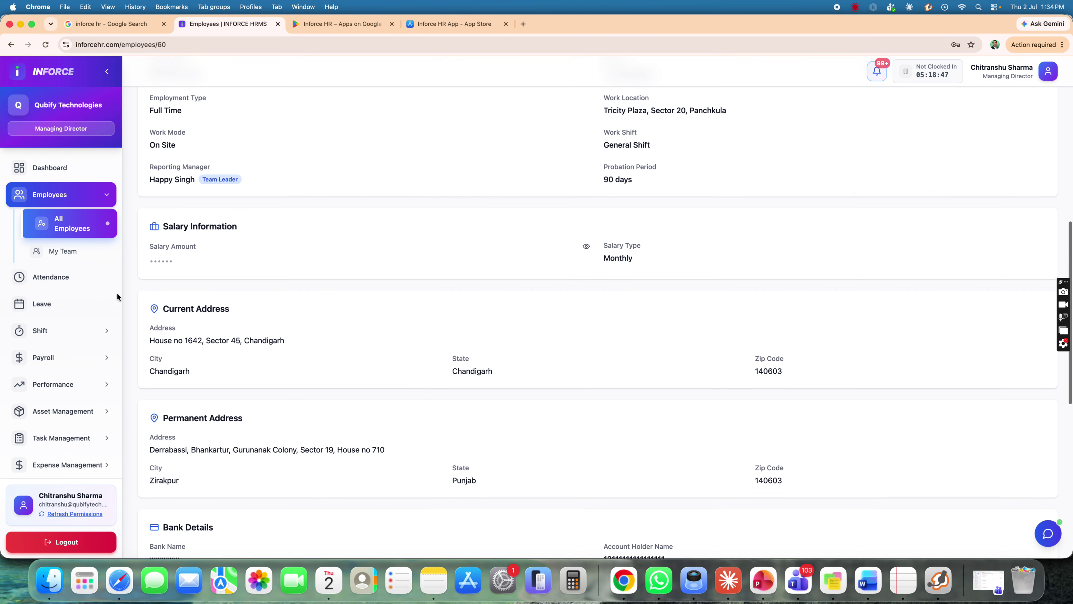
Open Manage Attendance and review the employees' attendance records with their total time, break time and status.
left_click(51, 277)
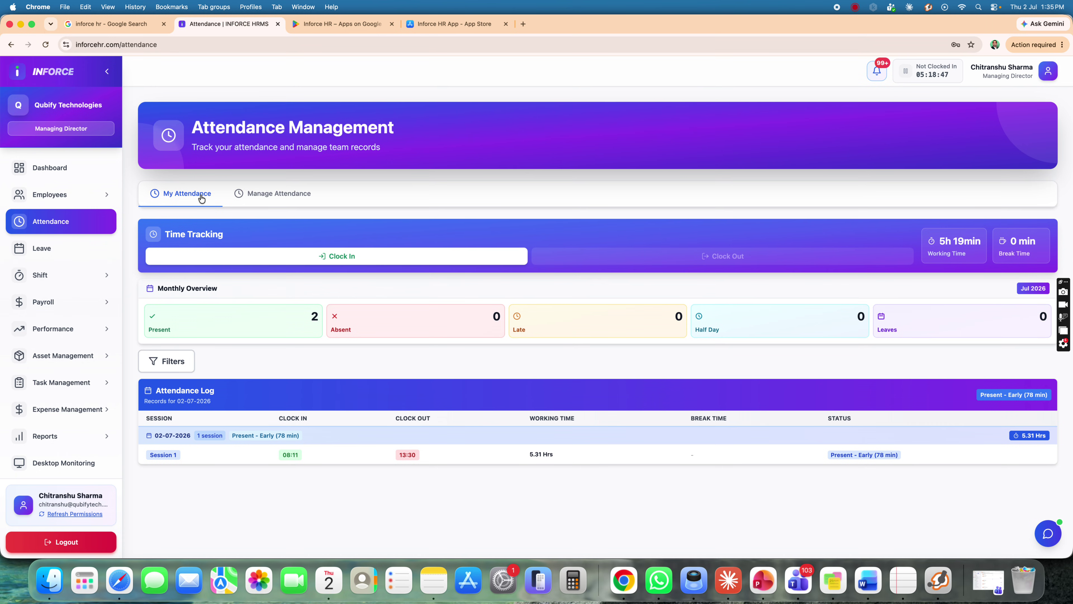
left_click(269, 206)
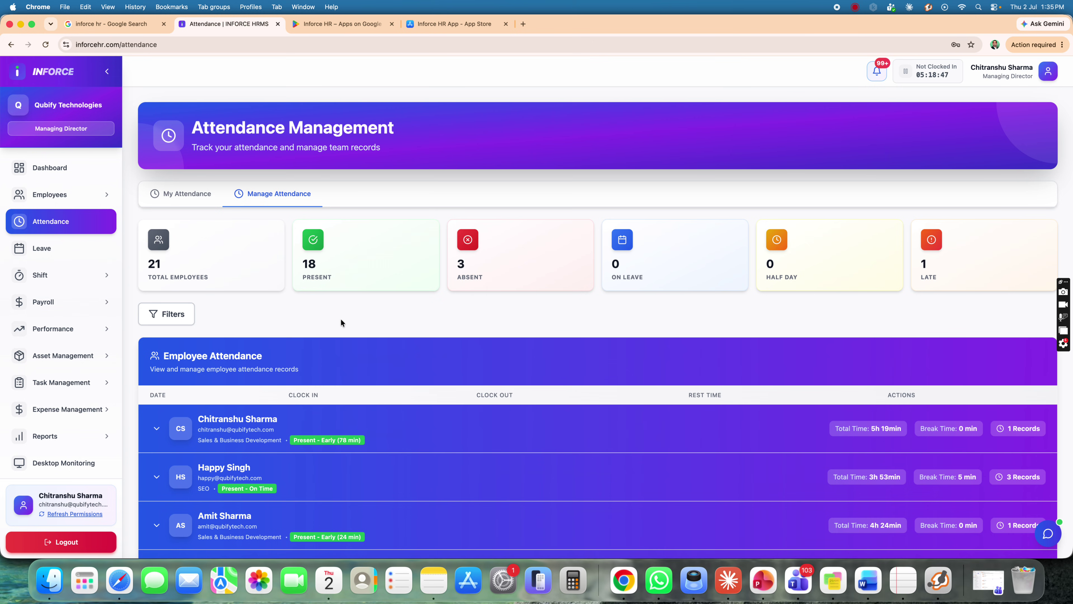
scroll(423, 327, "down", 5)
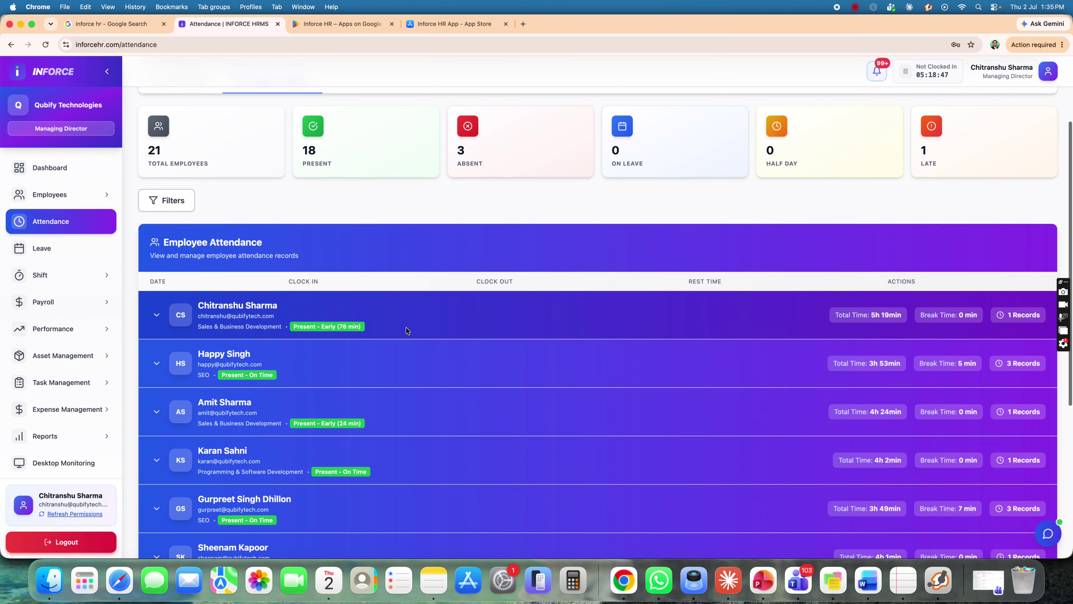
scroll(406, 329, "down", 5)
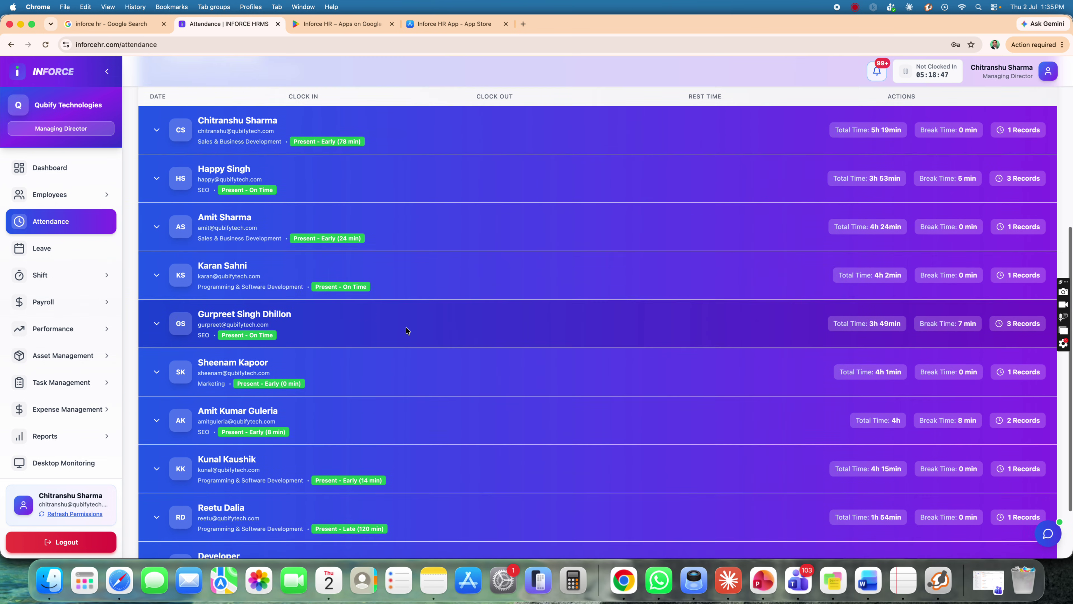
scroll(407, 331, "up", 5)
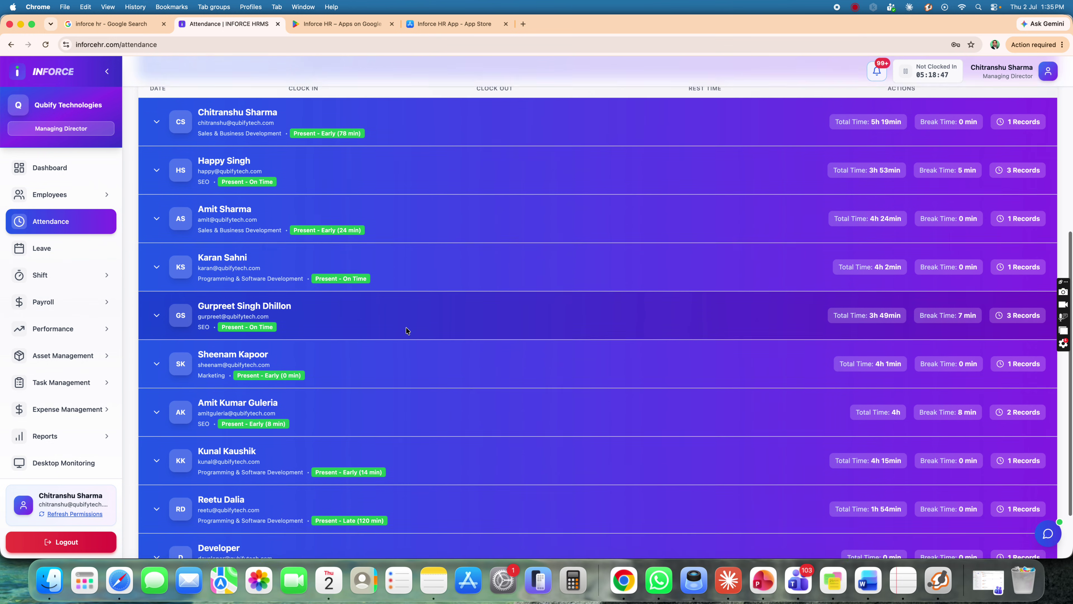
scroll(407, 331, "up", 2)
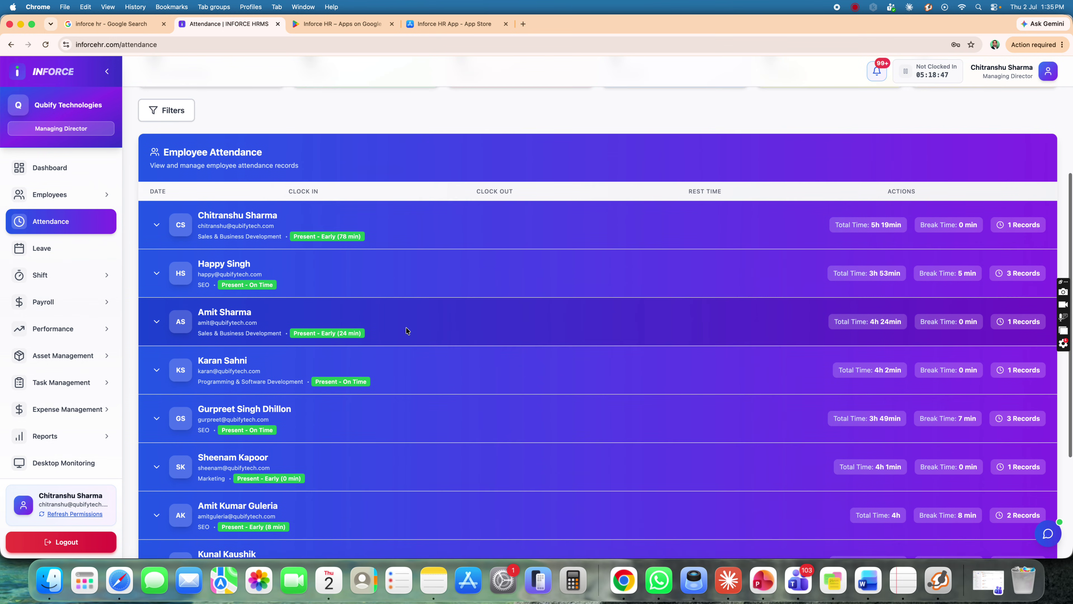
scroll(410, 331, "down", 1)
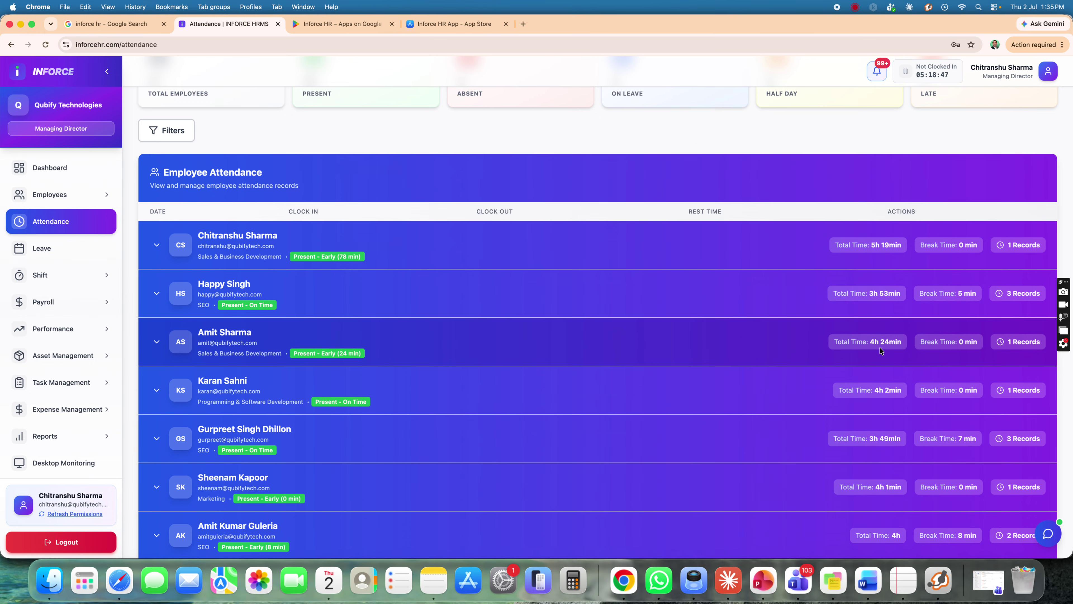
scroll(875, 354, "down", 1)
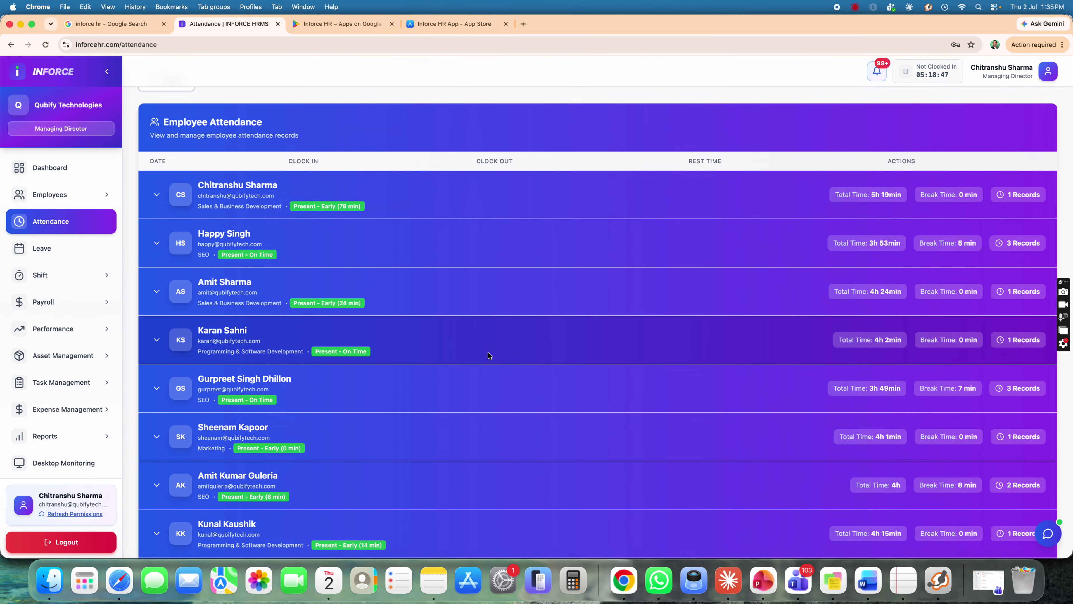
scroll(471, 353, "down", 3)
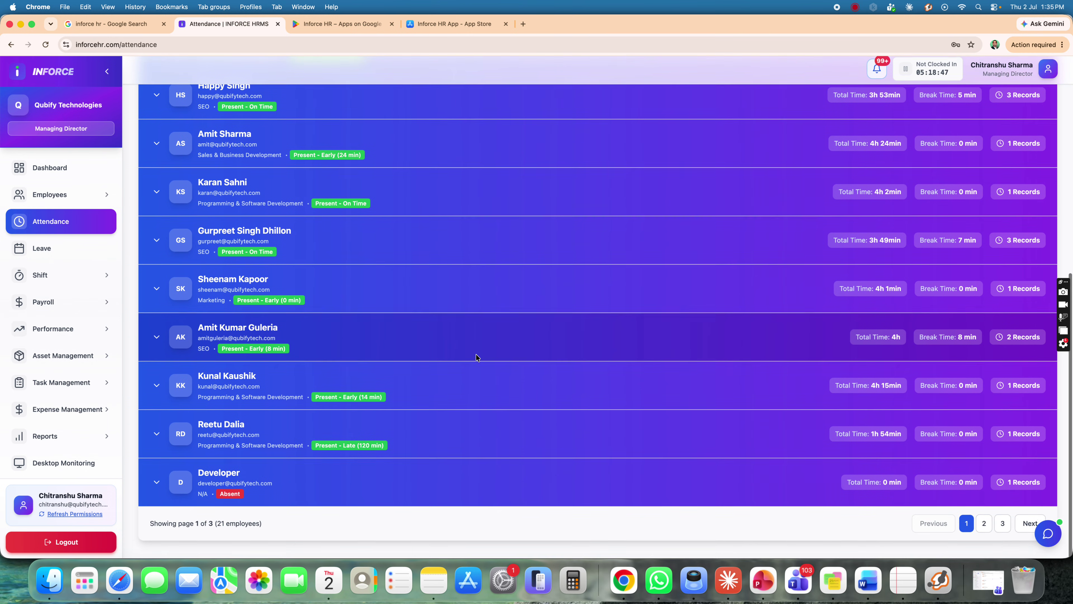
scroll(645, 343, "up", 4)
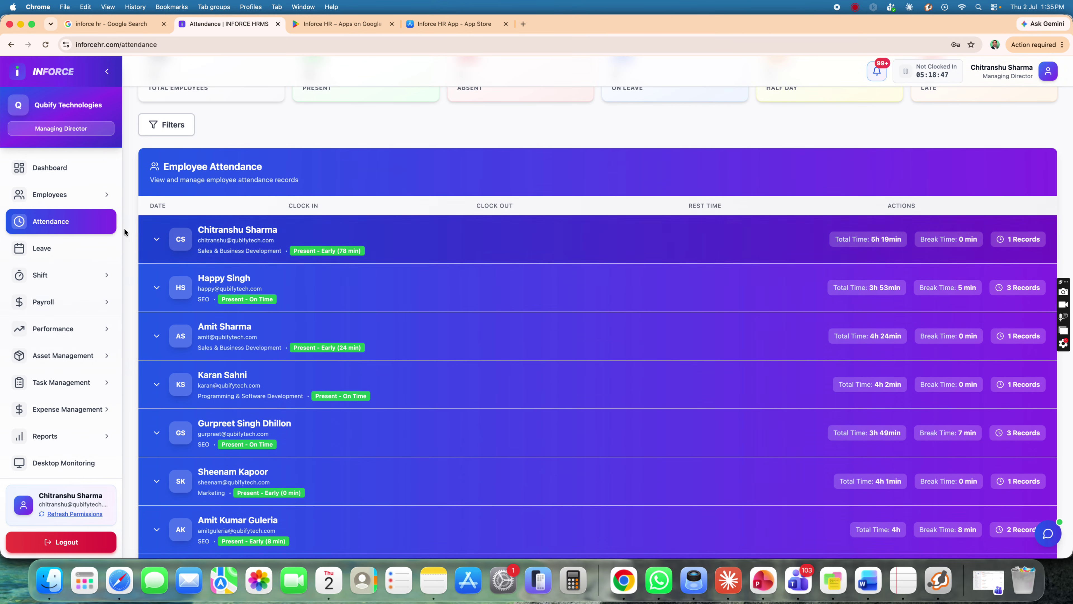
Open leave management and view the pending leave approvals and the pending Work From Home approvals.
left_click(76, 249)
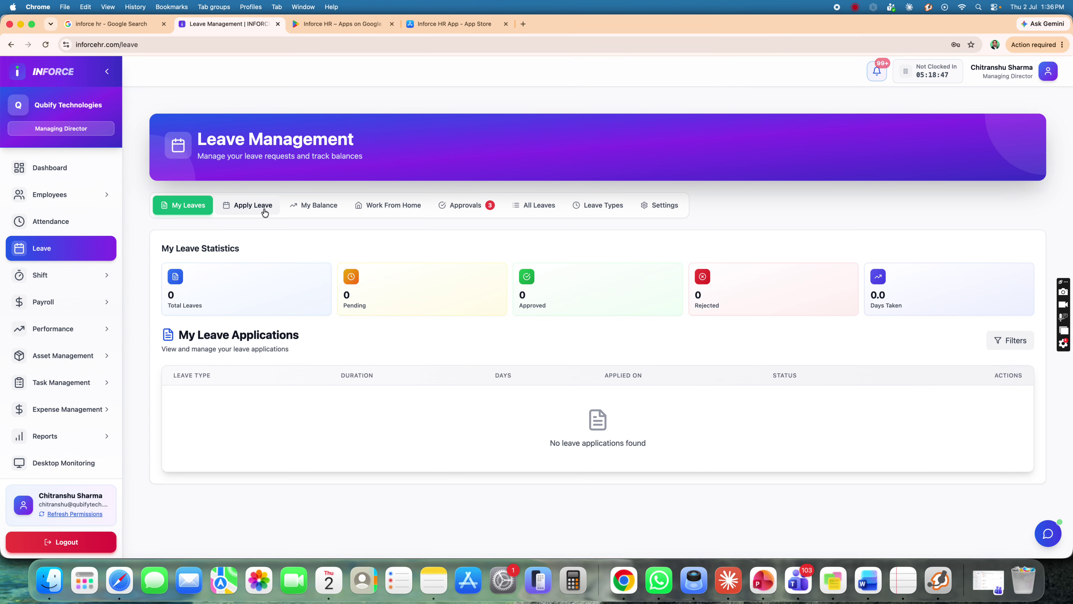
left_click(464, 207)
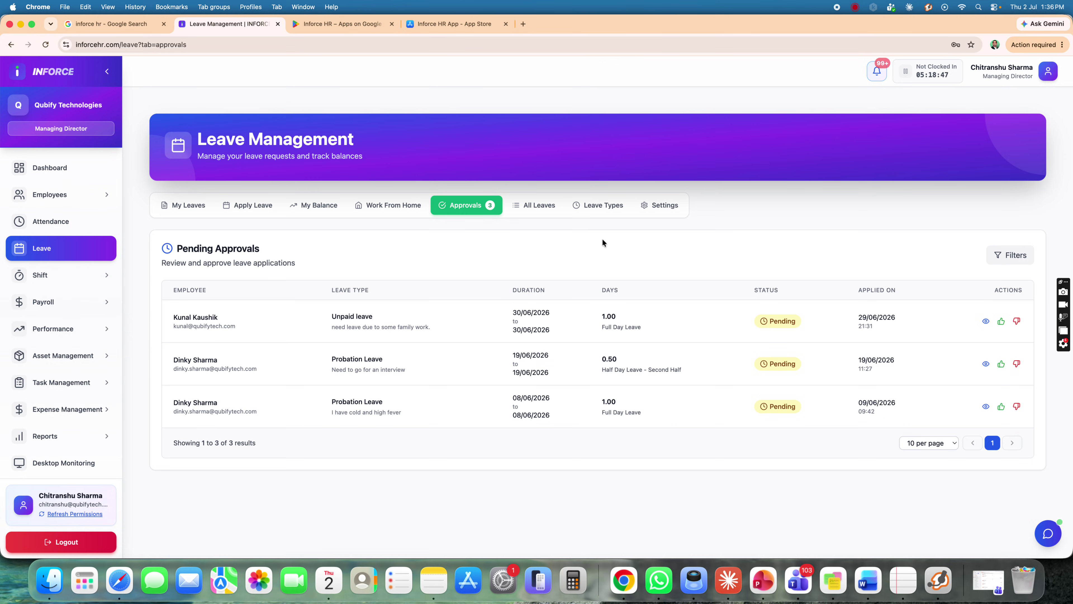
left_click(390, 211)
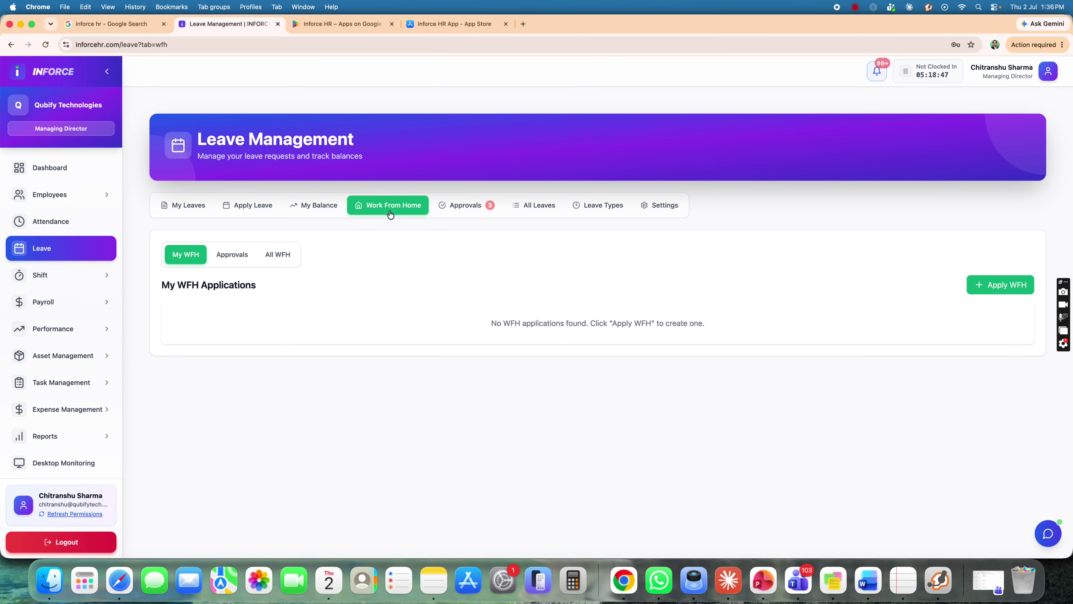
left_click(226, 258)
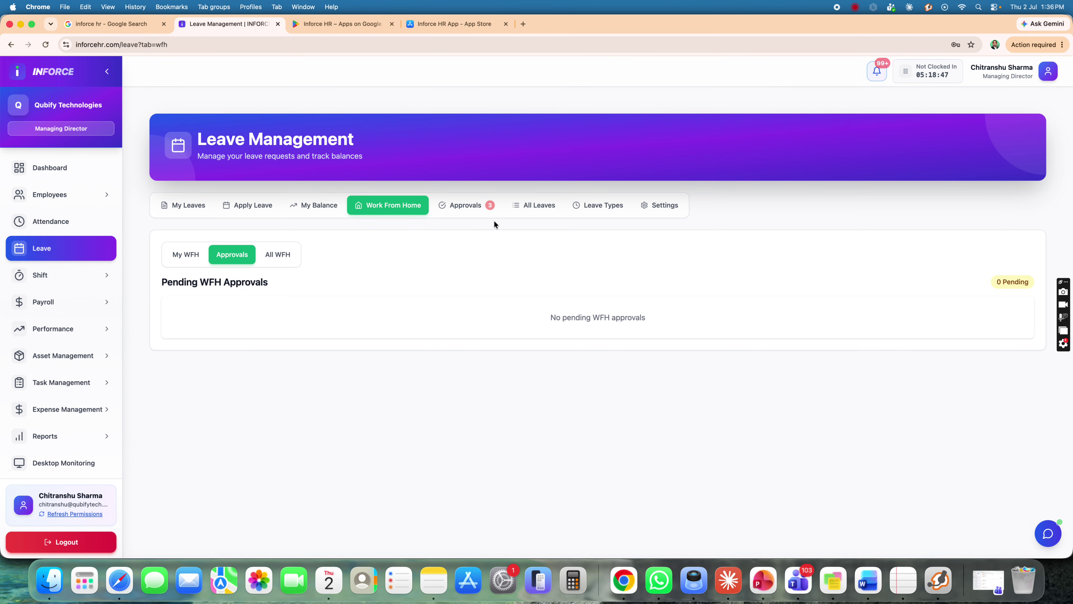
View all employees' leave statistics and review the list of all leave applications.
left_click(545, 207)
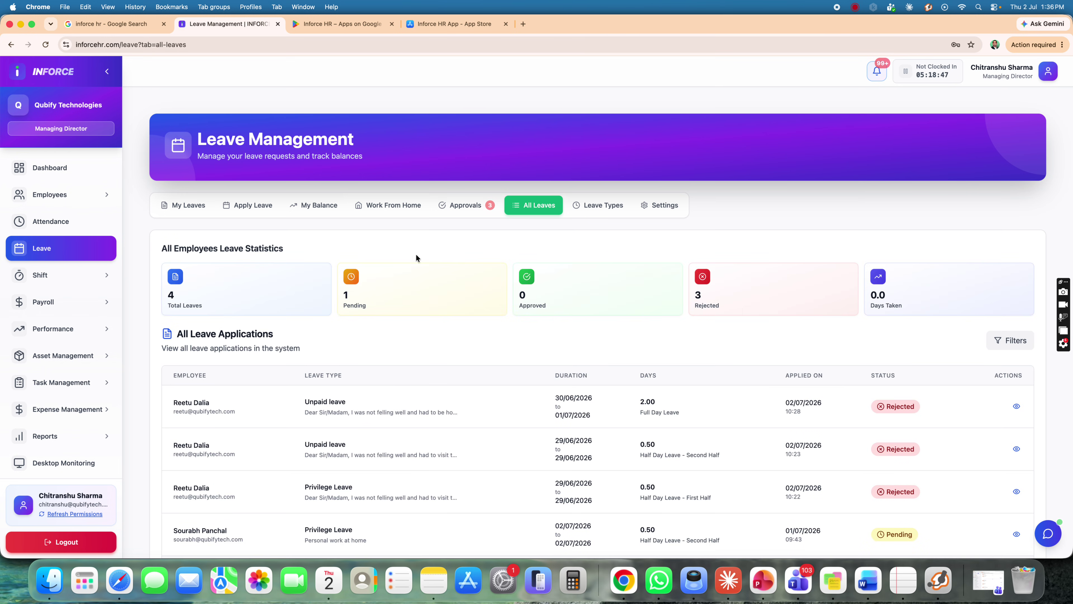
scroll(418, 321, "down", 3)
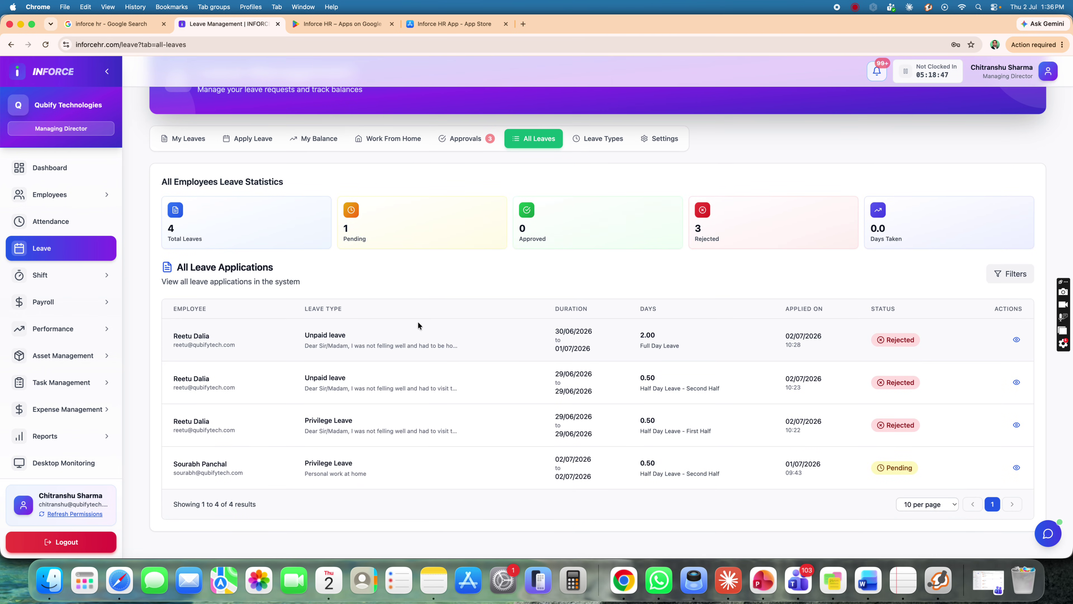
scroll(418, 326, "up", 3)
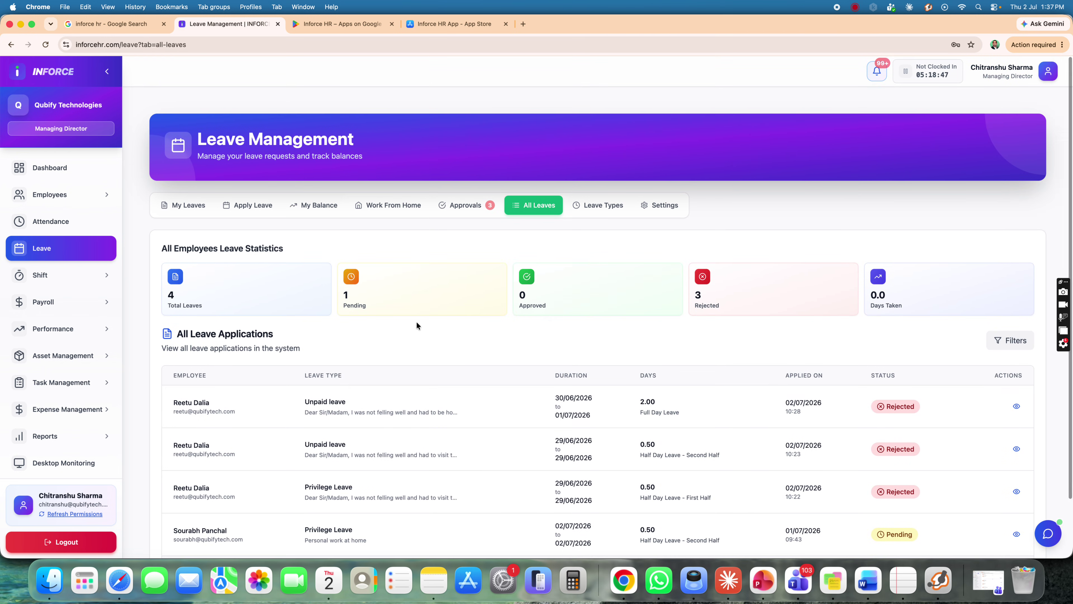
Open shift management and review the organization's shifts and the rotation patterns.
left_click(71, 280)
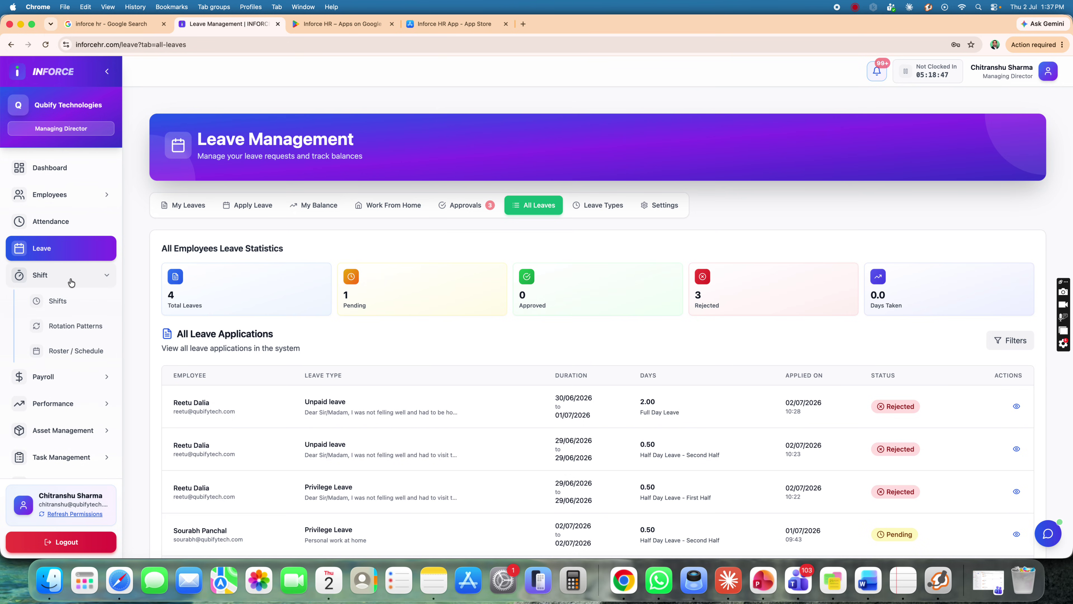
left_click(52, 276)
left_click(53, 276)
left_click(51, 301)
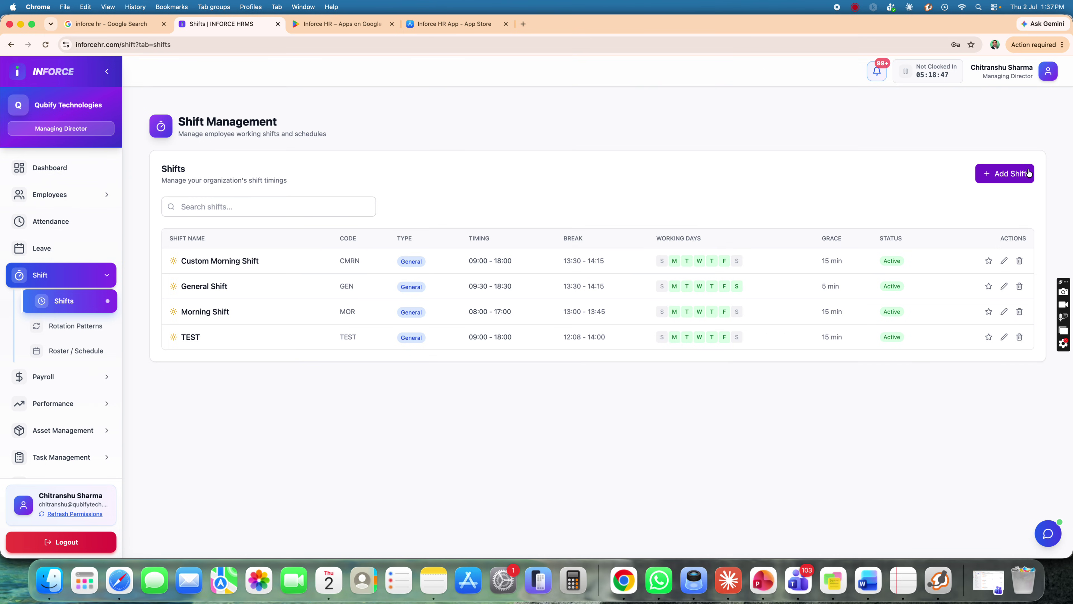
left_click(66, 330)
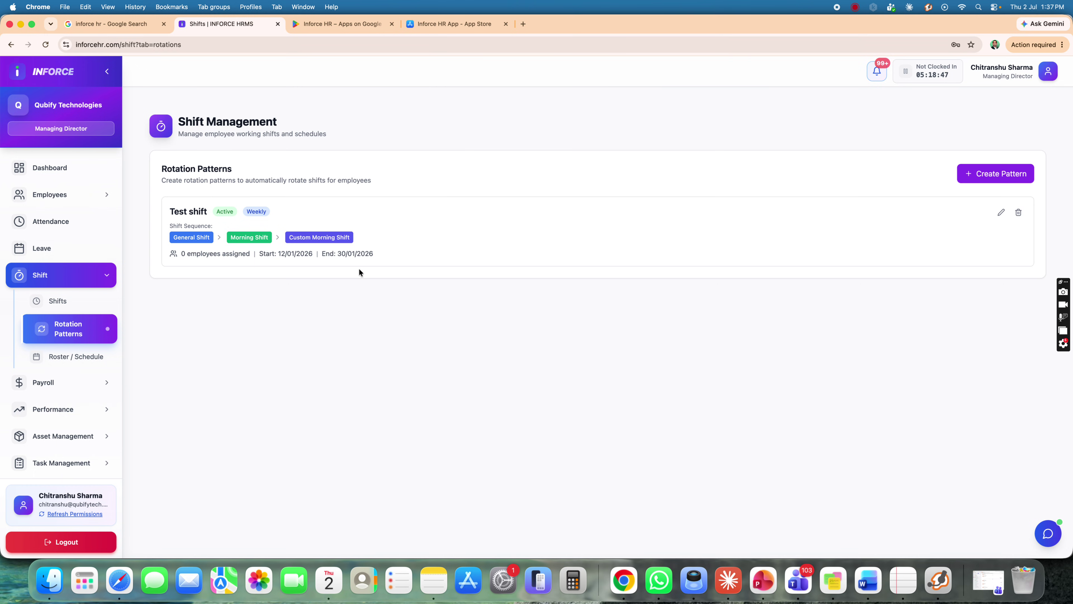
Open the shift roster and look over the July 2026 schedule calendar.
left_click(86, 357)
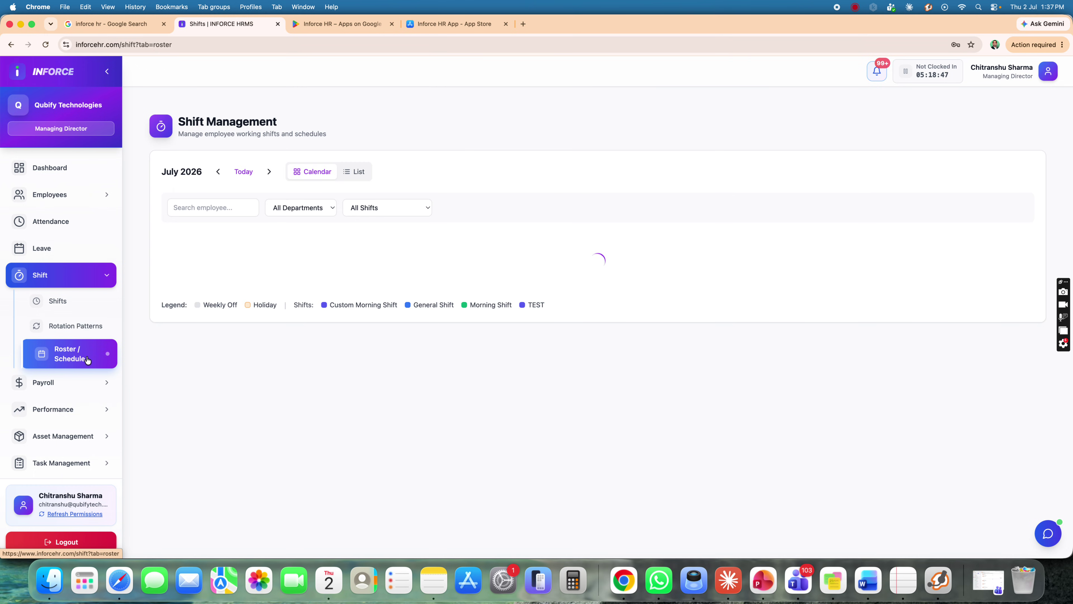
scroll(475, 334, "down", 2)
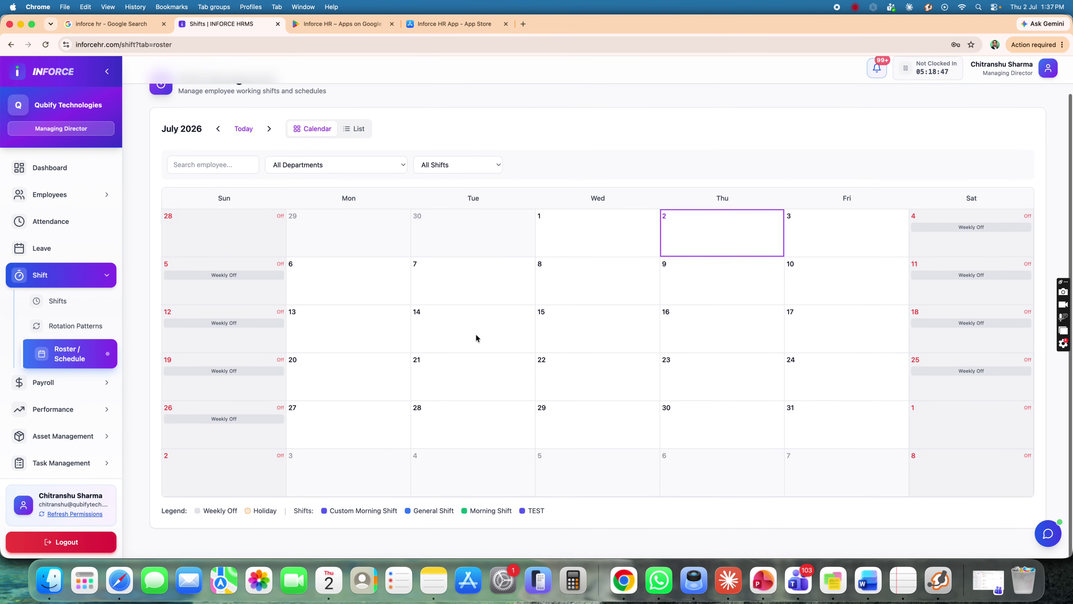
scroll(475, 334, "up", 2)
scroll(337, 351, "down", 2)
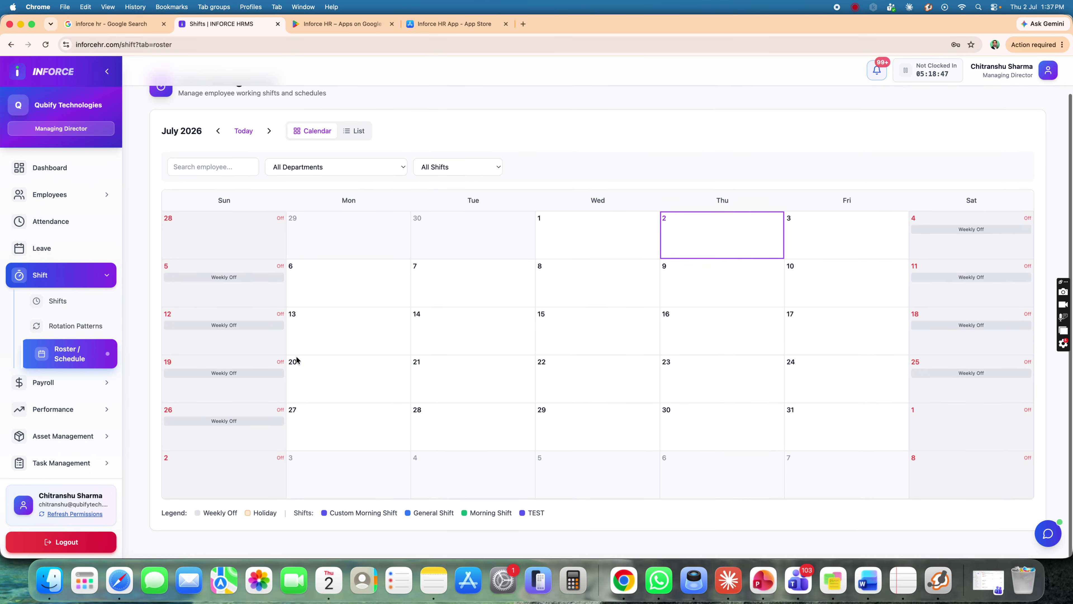
Open Process Payroll, review the July 2026 payroll overview and look through the available payroll sections.
left_click(99, 380)
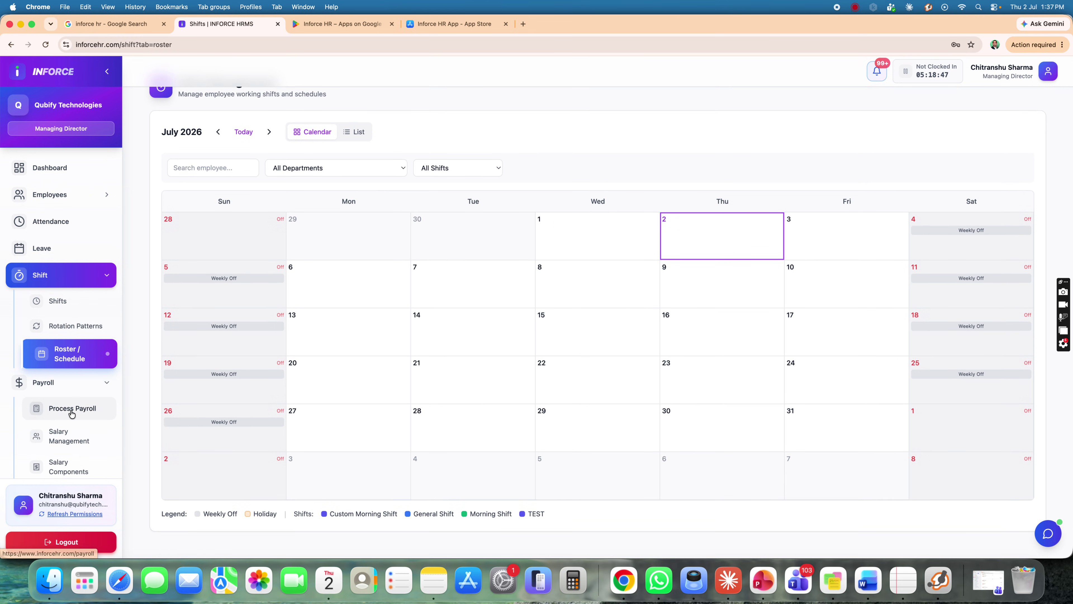
scroll(71, 410, "down", 3)
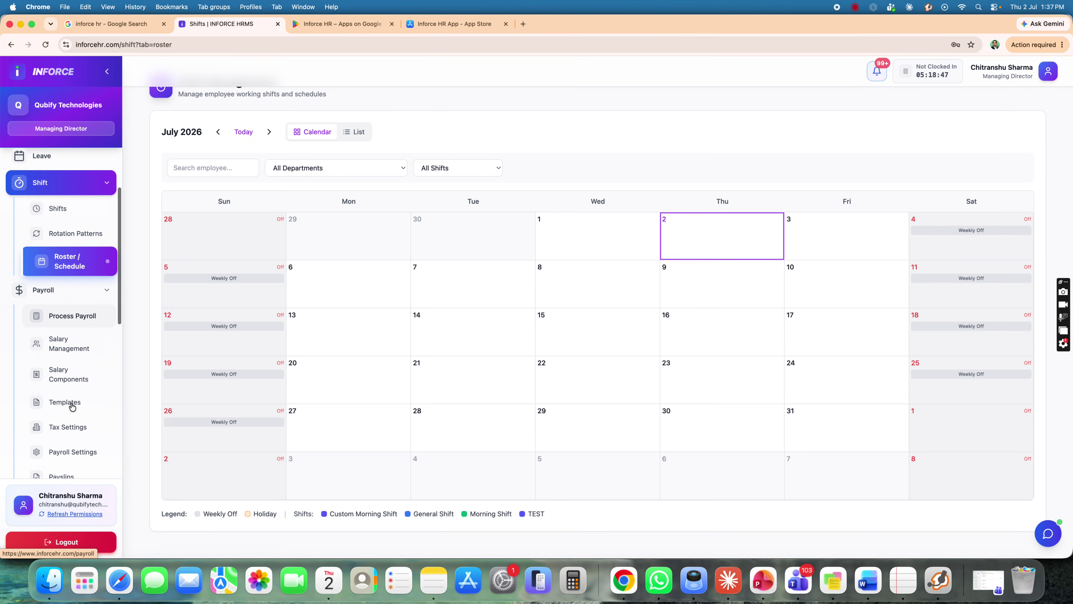
left_click(63, 281)
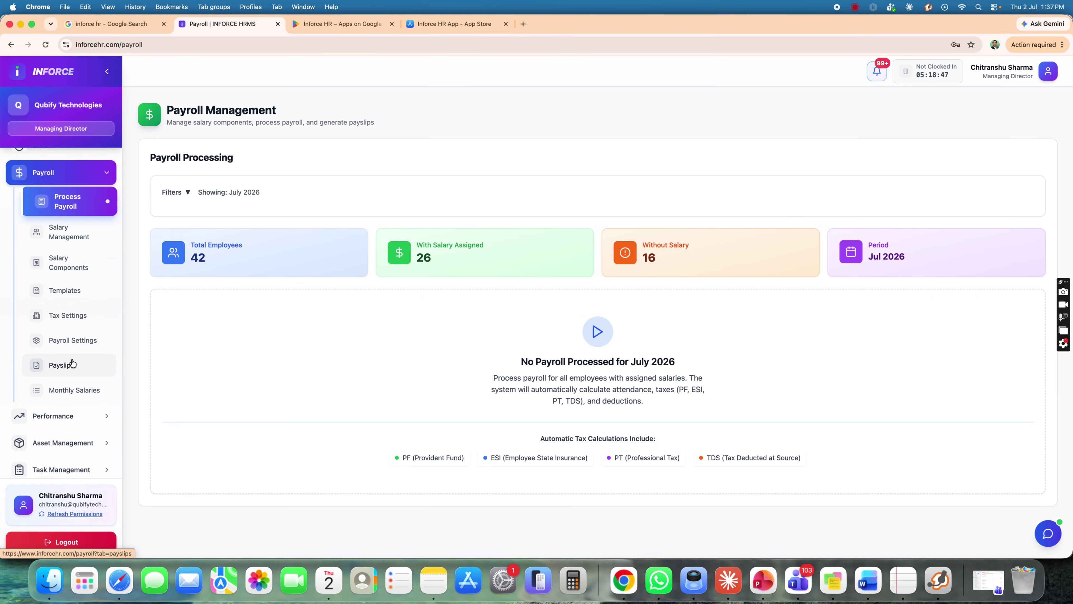
scroll(71, 363, "down", 1)
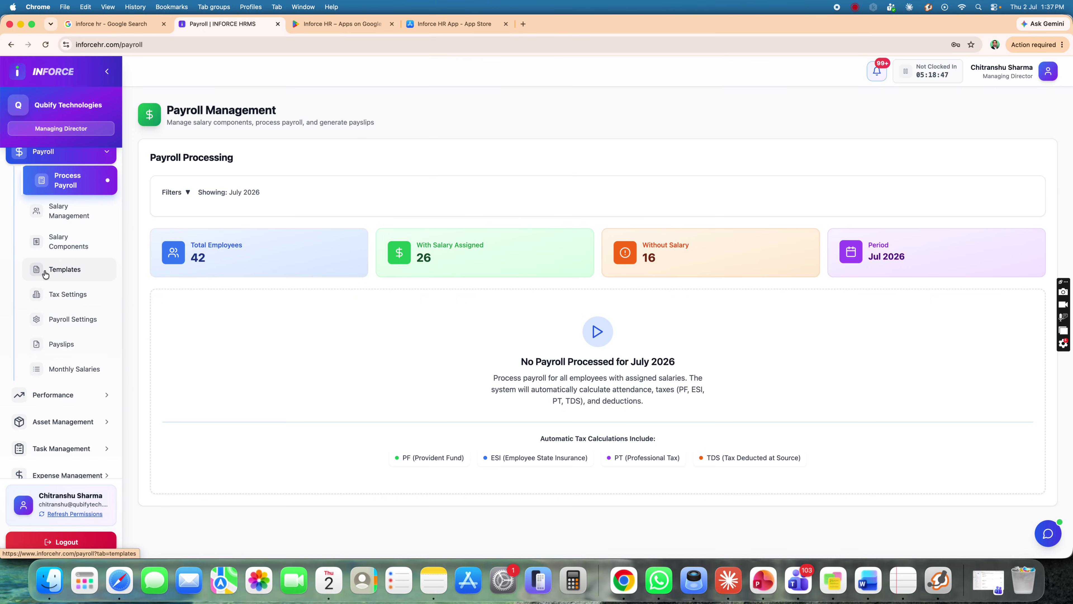
scroll(74, 274, "up", 1)
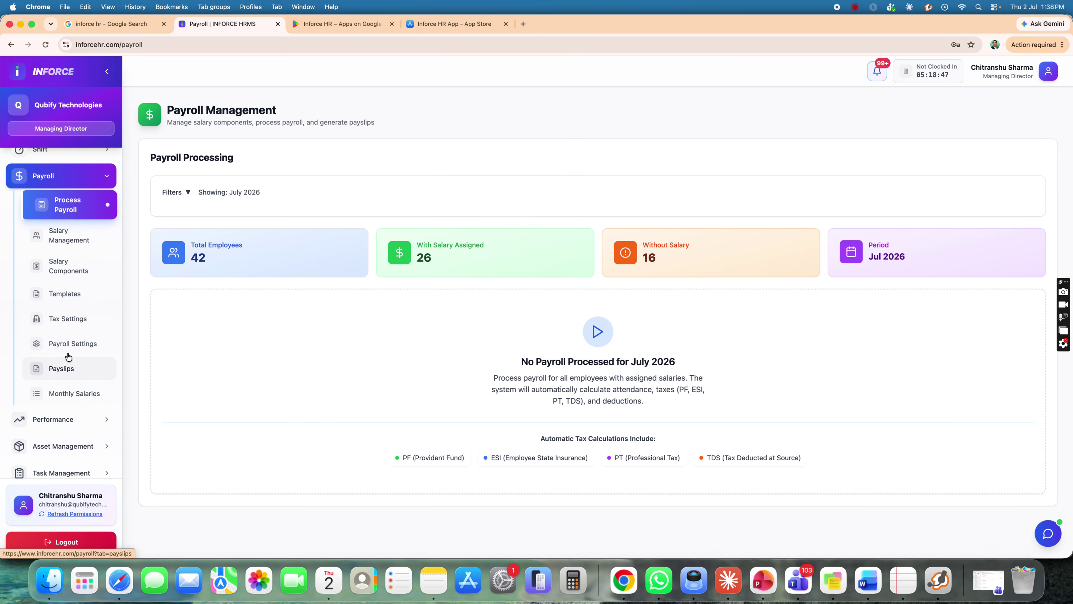
Open the payroll tax settings and review the PF, ESI, professional tax and custom tax sections.
left_click(72, 323)
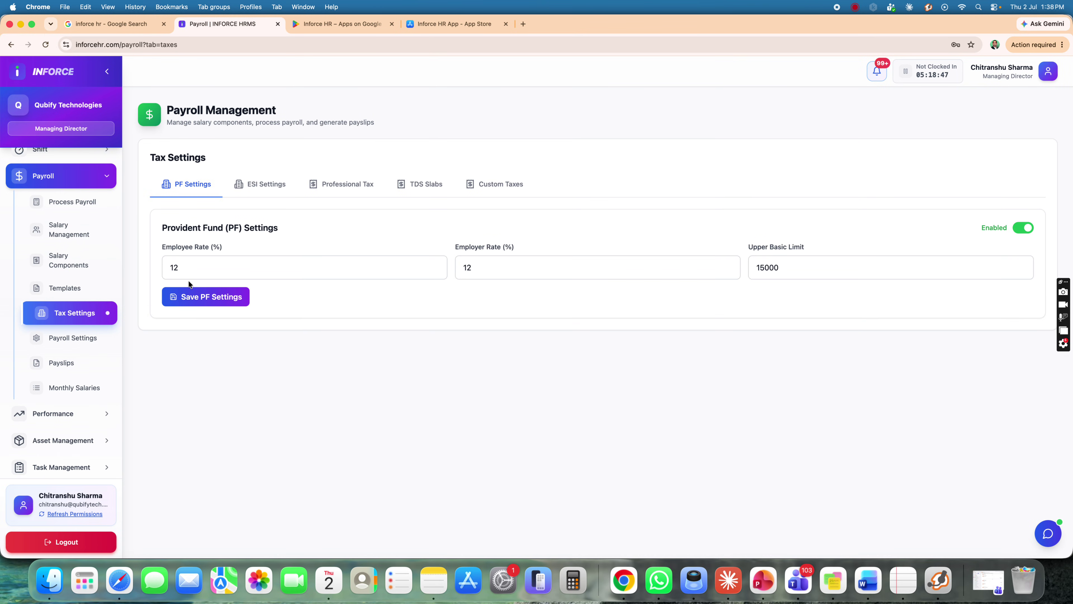
left_click(269, 187)
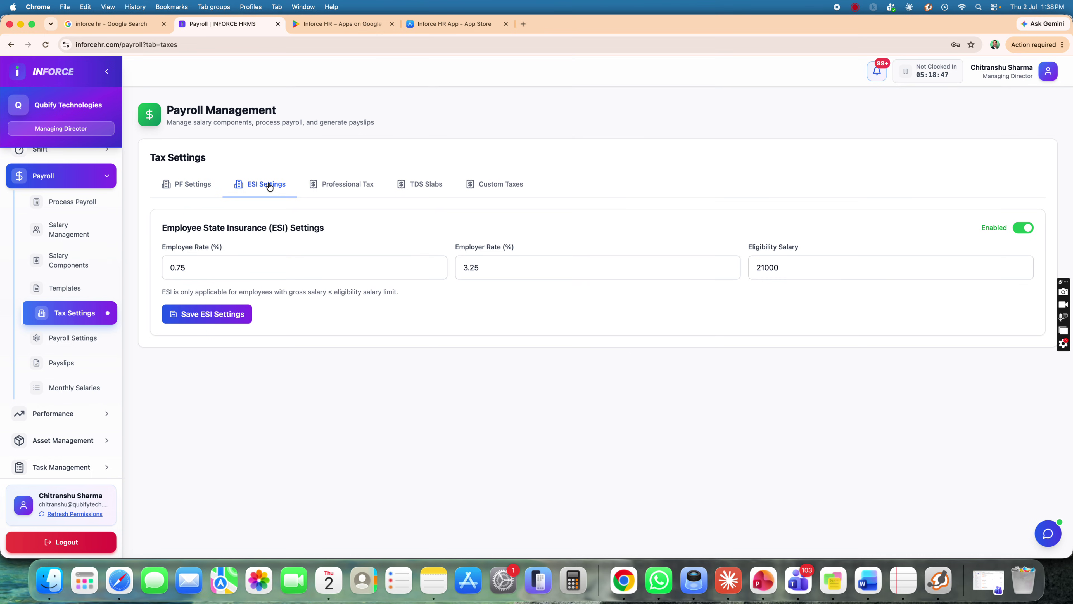
left_click(338, 182)
left_click(503, 186)
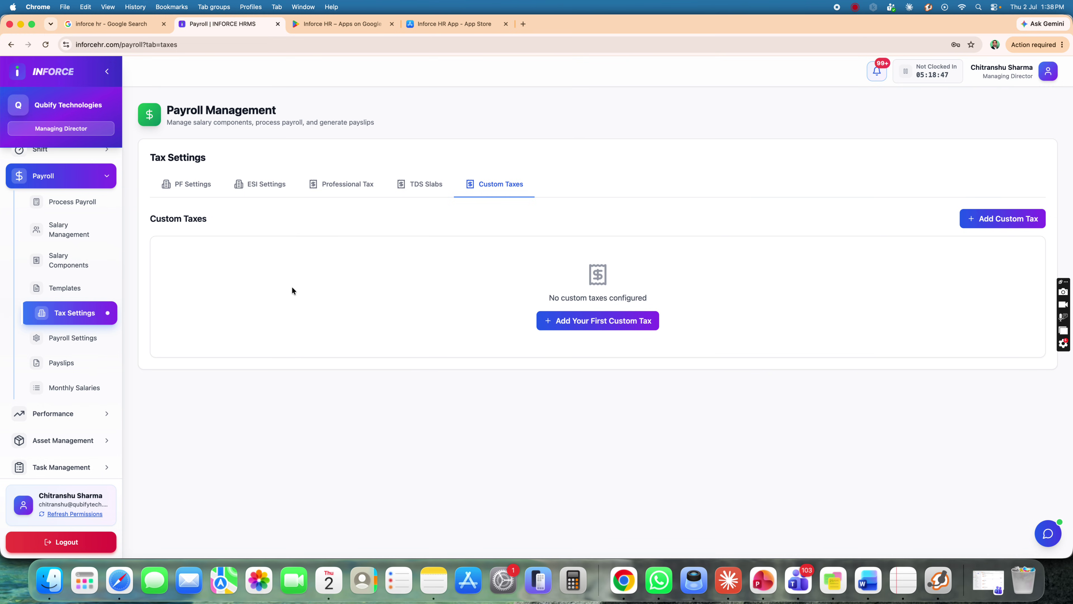
Open the payroll settings and review the basic, overtime, advanced and weekly off options.
left_click(62, 341)
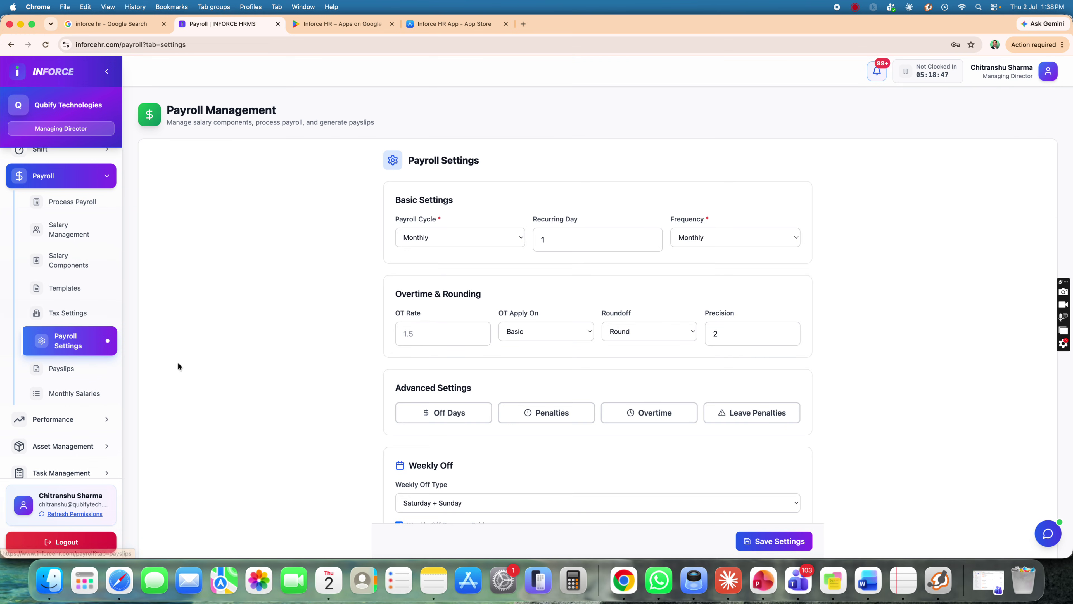
scroll(323, 337, "down", 3)
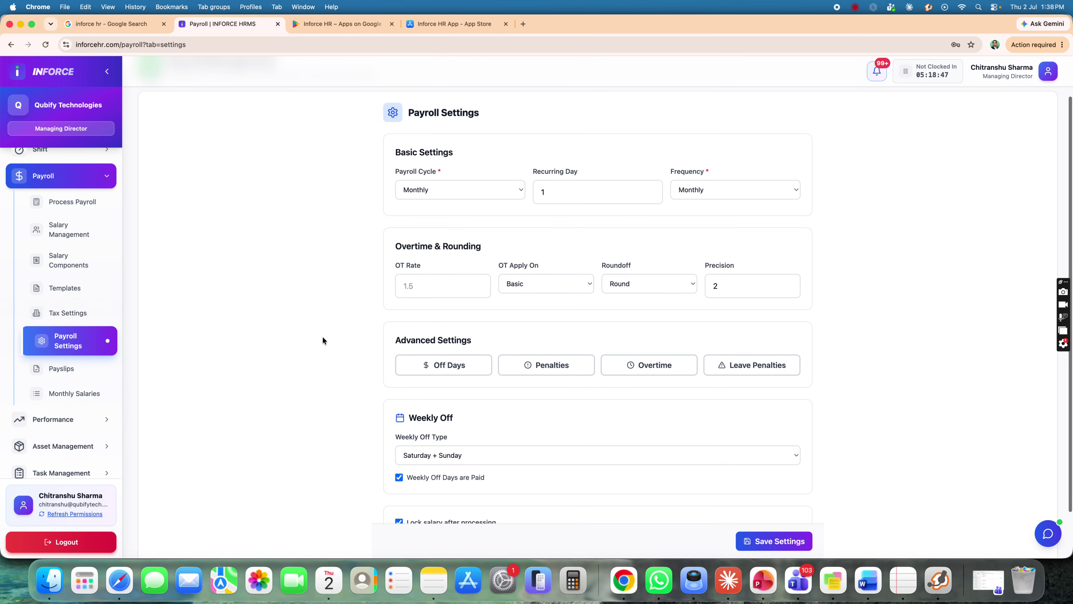
Review the employees' generated payslips for 2026 and open the monthly salaries page for July 2026.
left_click(62, 369)
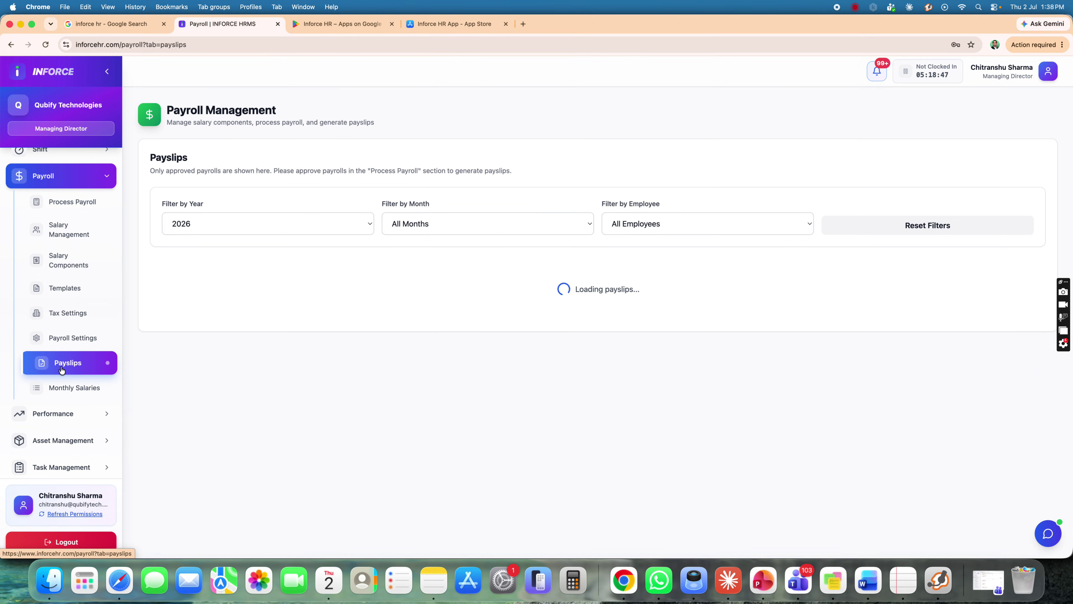
scroll(410, 300, "down", 5)
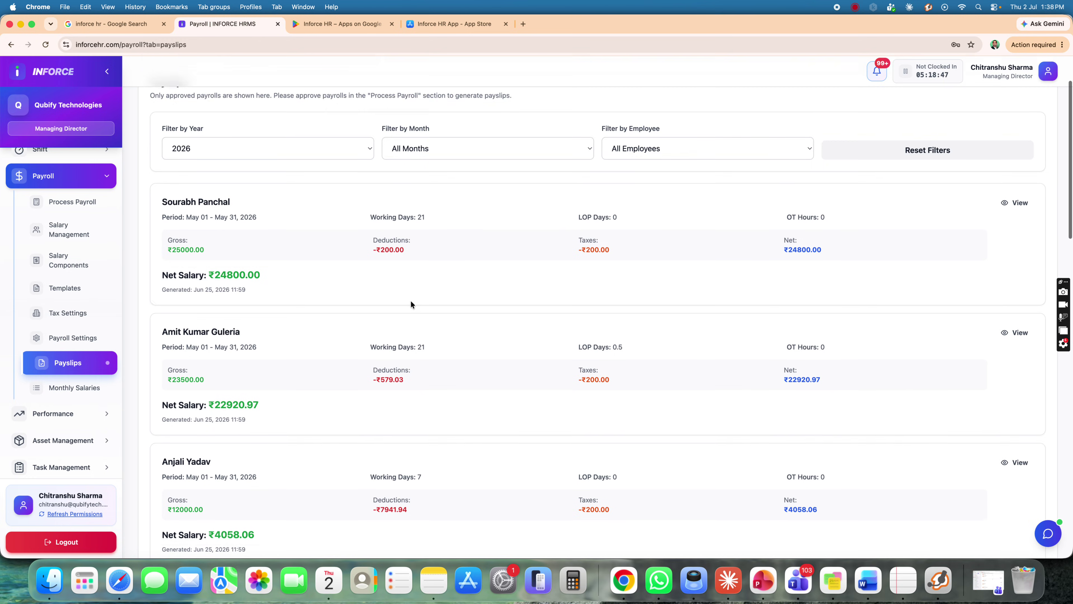
left_click(71, 386)
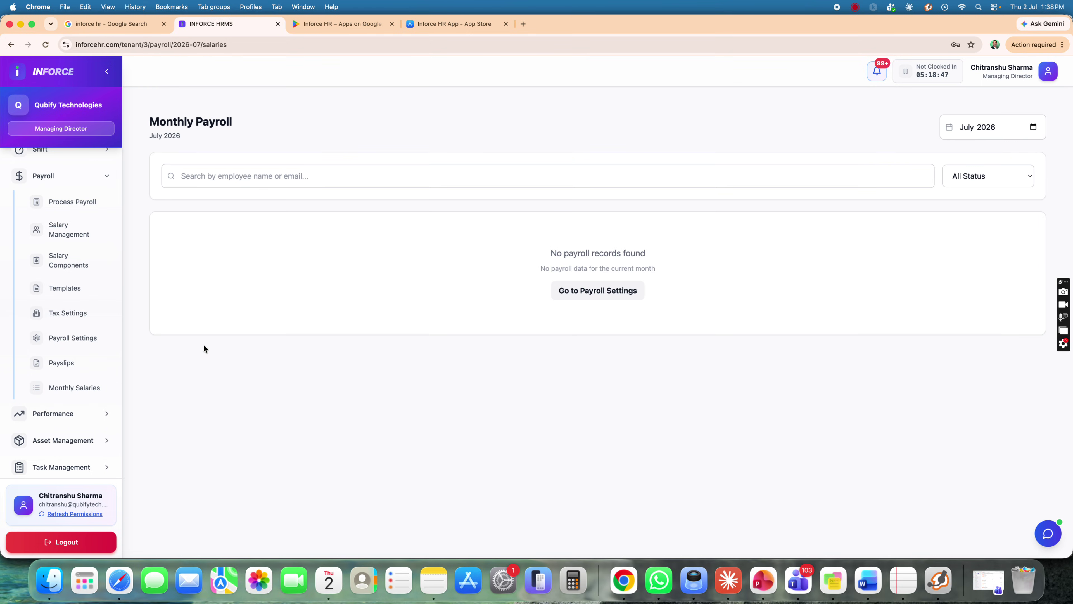
Review the Performance module's HR reviews, improvement plans and the selected employee's performance scores with their charts.
left_click(61, 413)
left_click(68, 440)
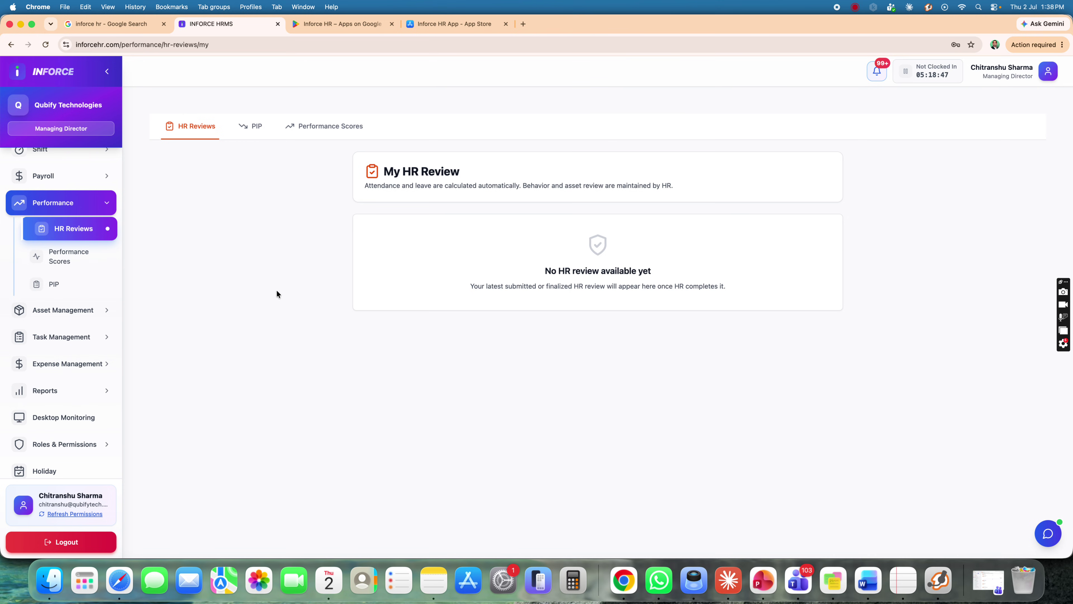
left_click(253, 133)
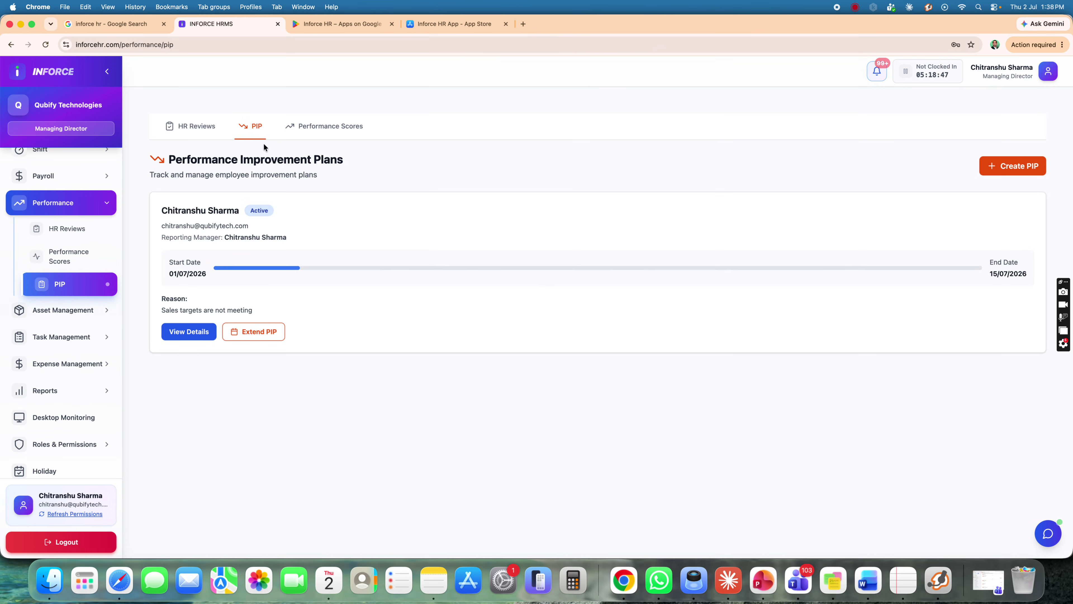
left_click(333, 134)
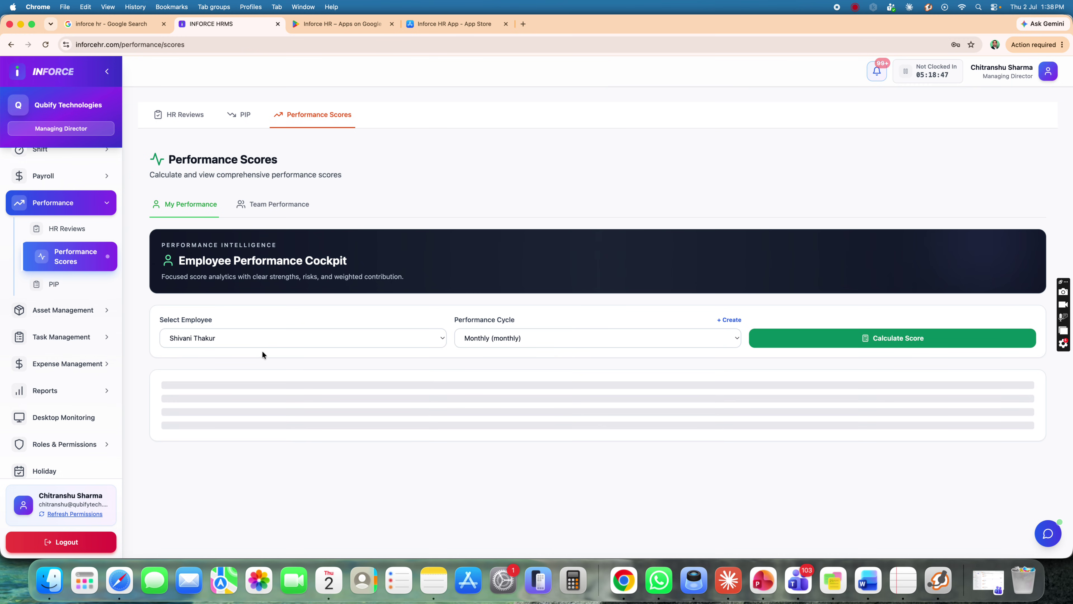
scroll(274, 348, "down", 5)
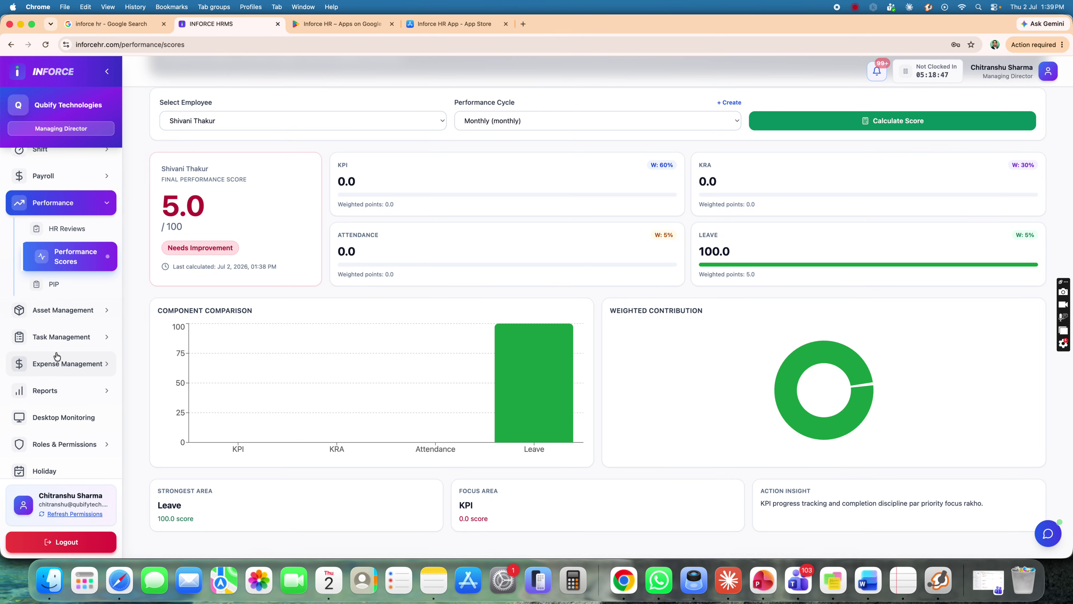
Open the details of the active performance improvement plan and read through its full form.
left_click(58, 288)
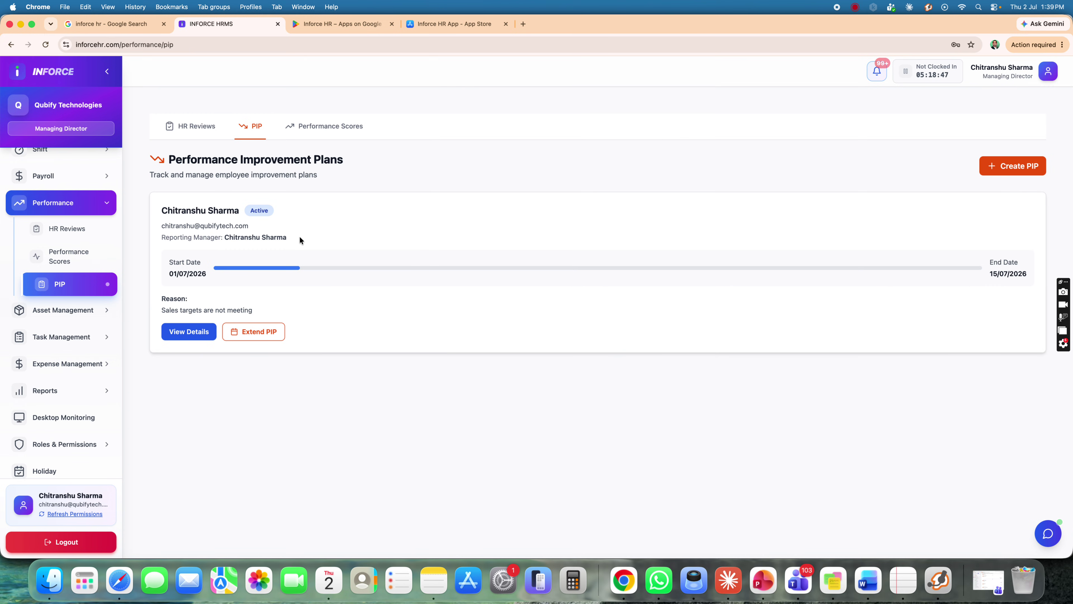
left_click(181, 333)
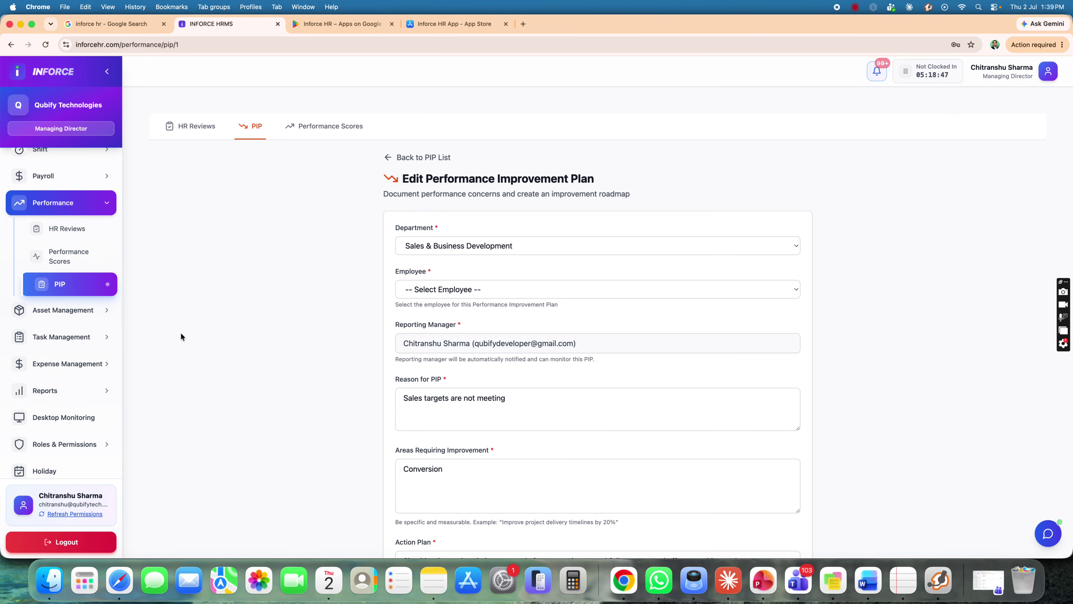
scroll(631, 320, "down", 5)
scroll(631, 320, "down", 2)
scroll(455, 325, "up", 7)
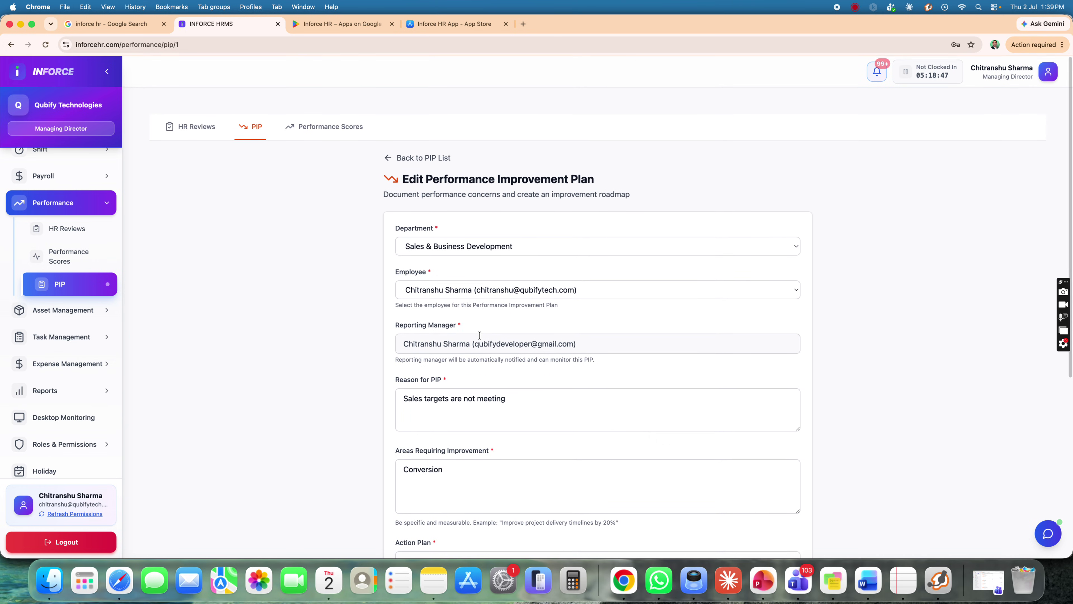
Open the asset list and examine the Add New Asset form, including its category options and image upload.
left_click(63, 313)
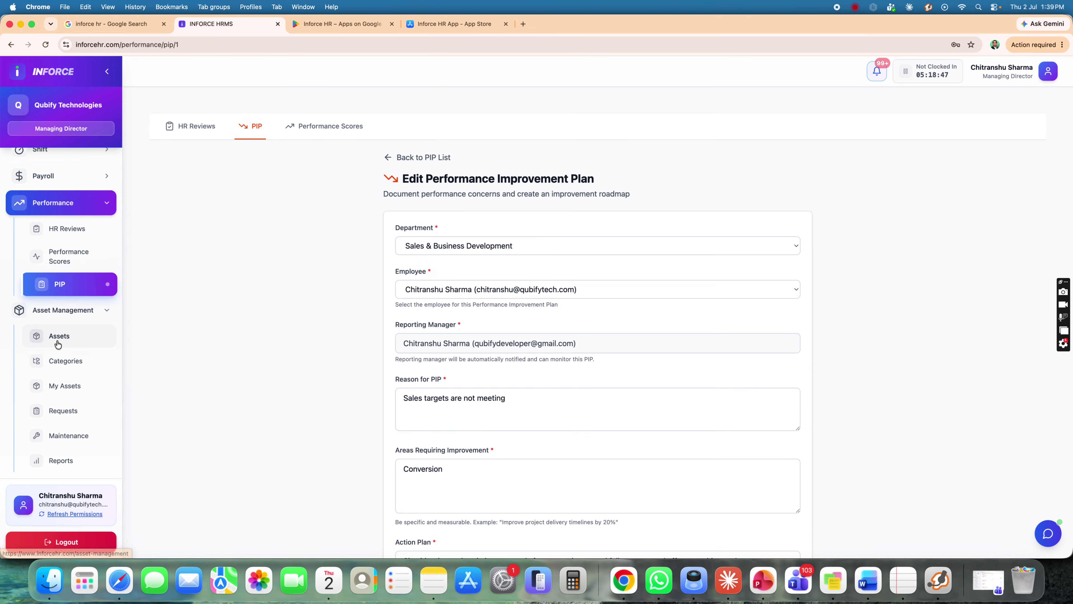
left_click(57, 346)
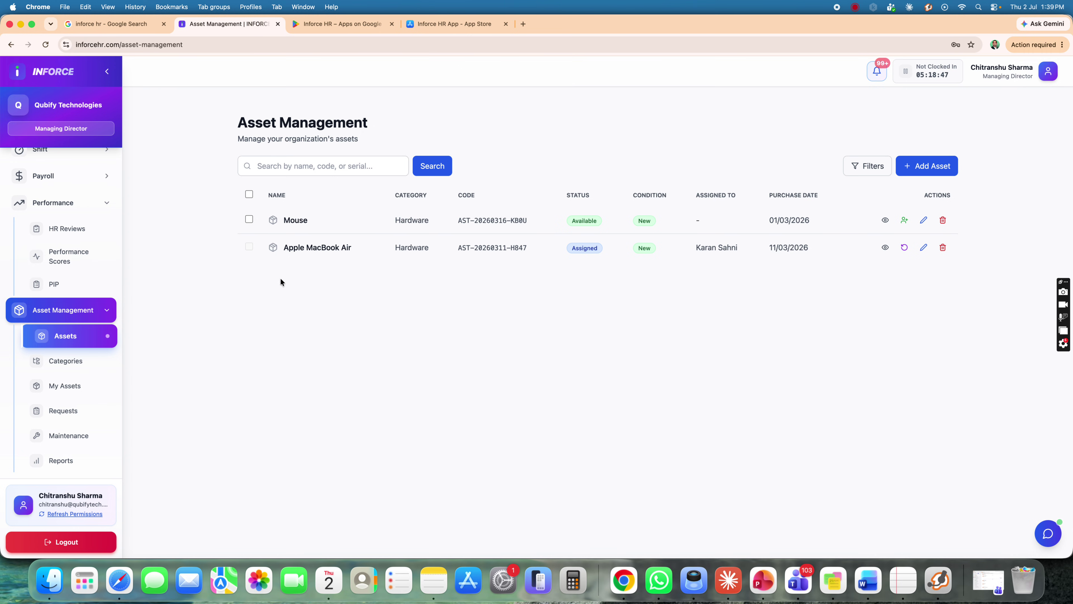
left_click(917, 176)
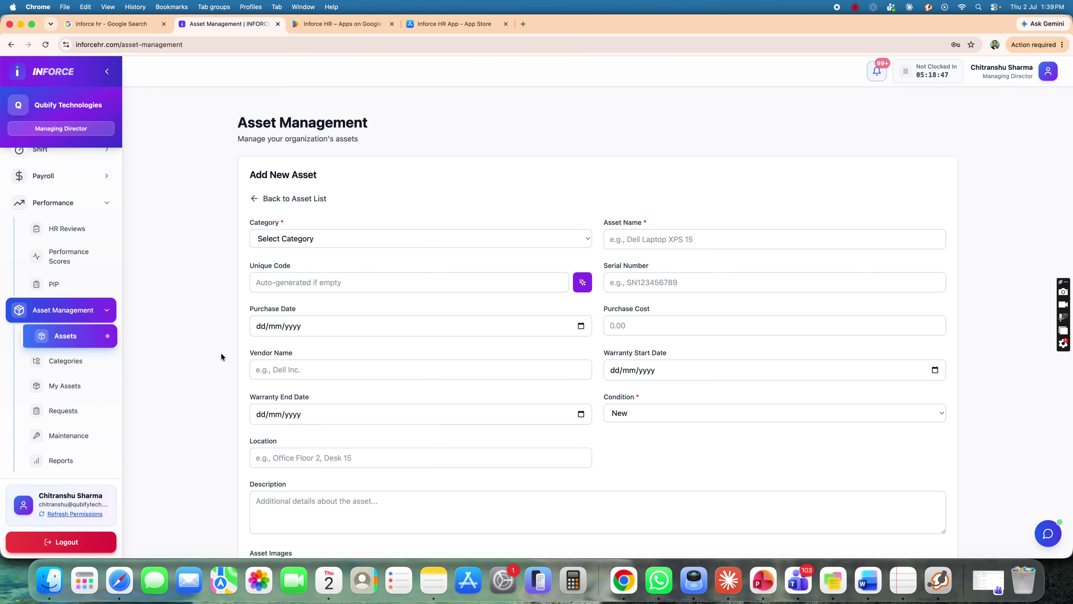
left_click(491, 240)
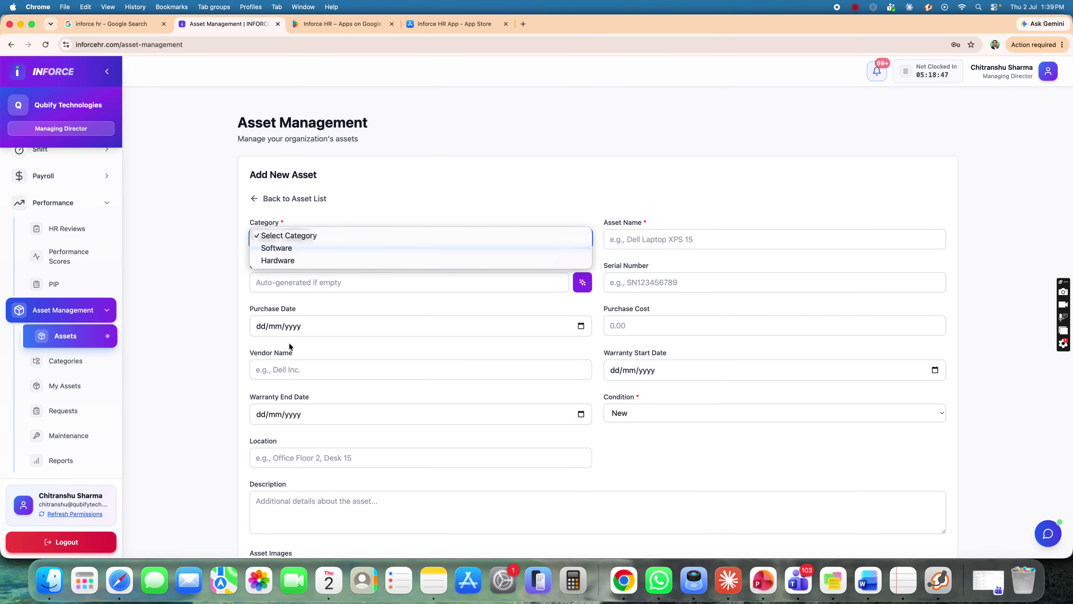
left_click(1031, 393)
scroll(686, 373, "down", 5)
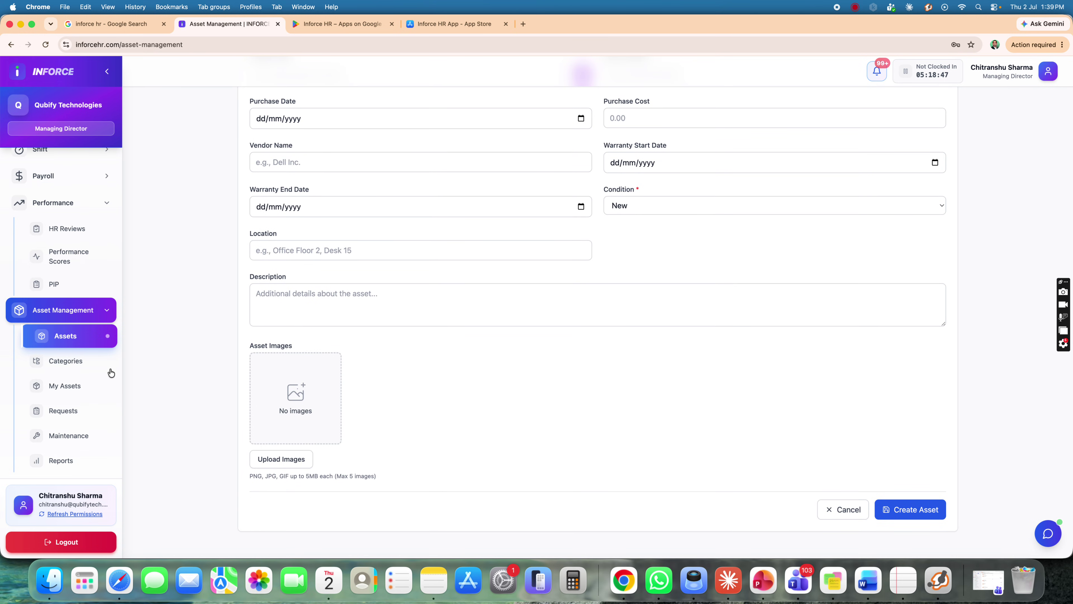
Open the asset categories list.
left_click(91, 361)
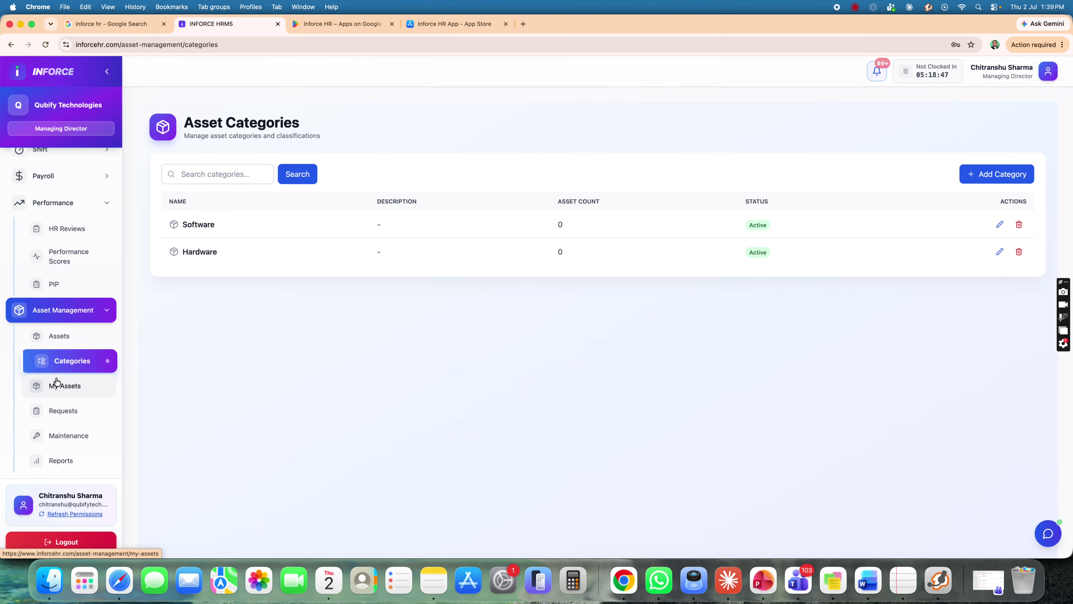
Review the Asset Management pages for own assigned assets, asset requests and maintenance logs.
left_click(57, 388)
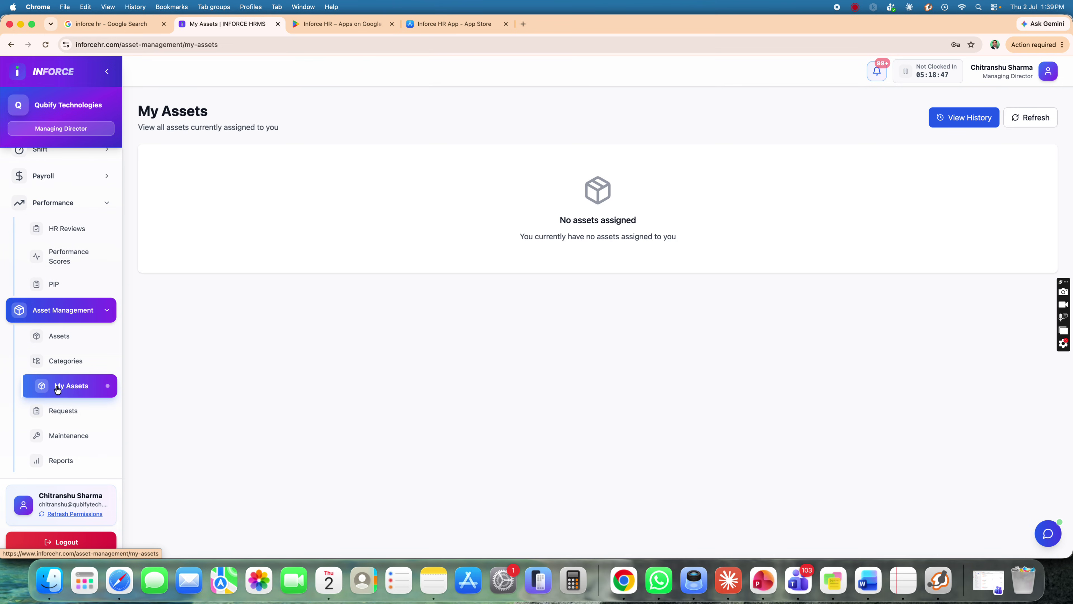
scroll(65, 394, "down", 2)
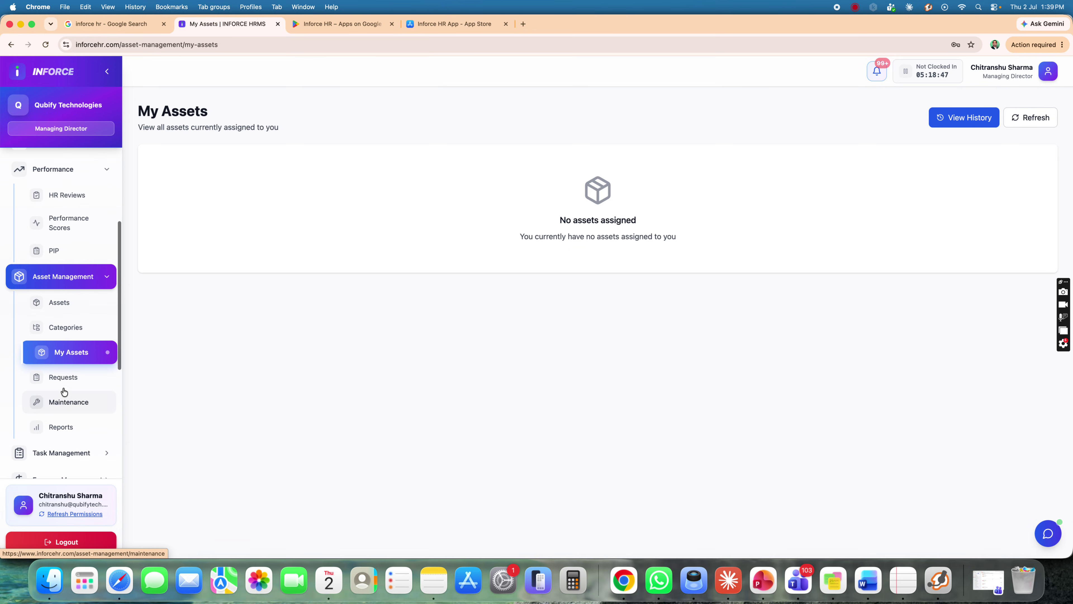
left_click(63, 388)
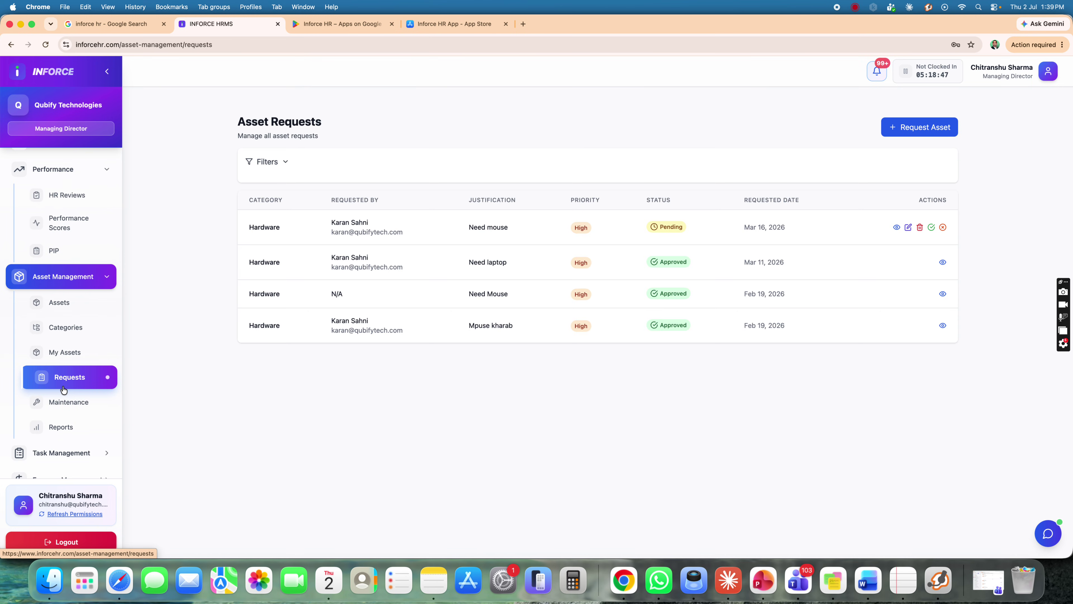
left_click(73, 406)
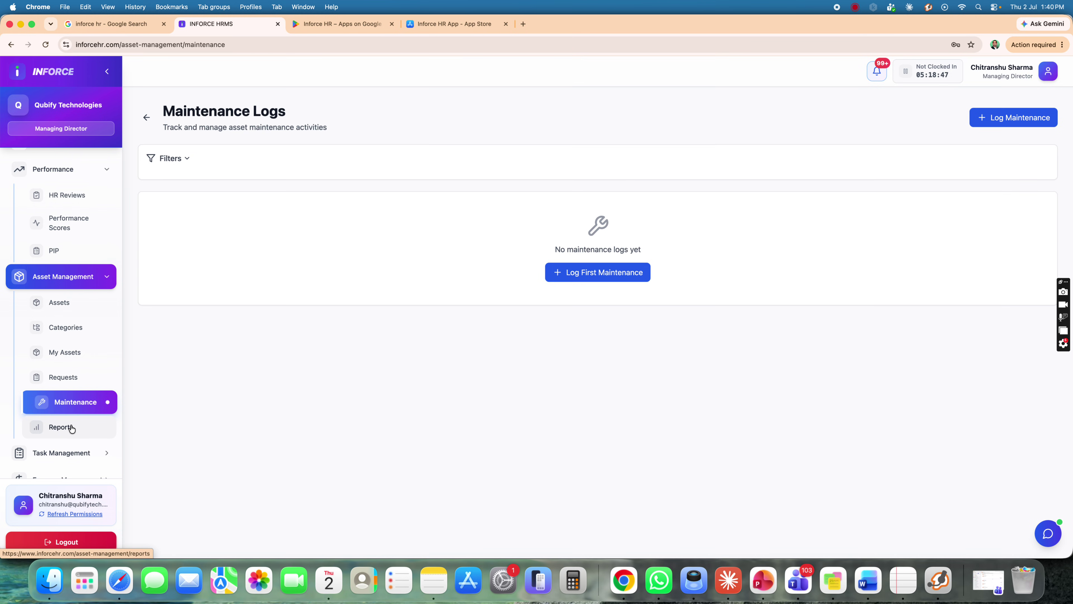
Open the asset reports and view the Utilization, Cost Analysis, Assignments and Warranty reports in turn.
scroll(72, 428, "down", 2)
left_click(58, 383)
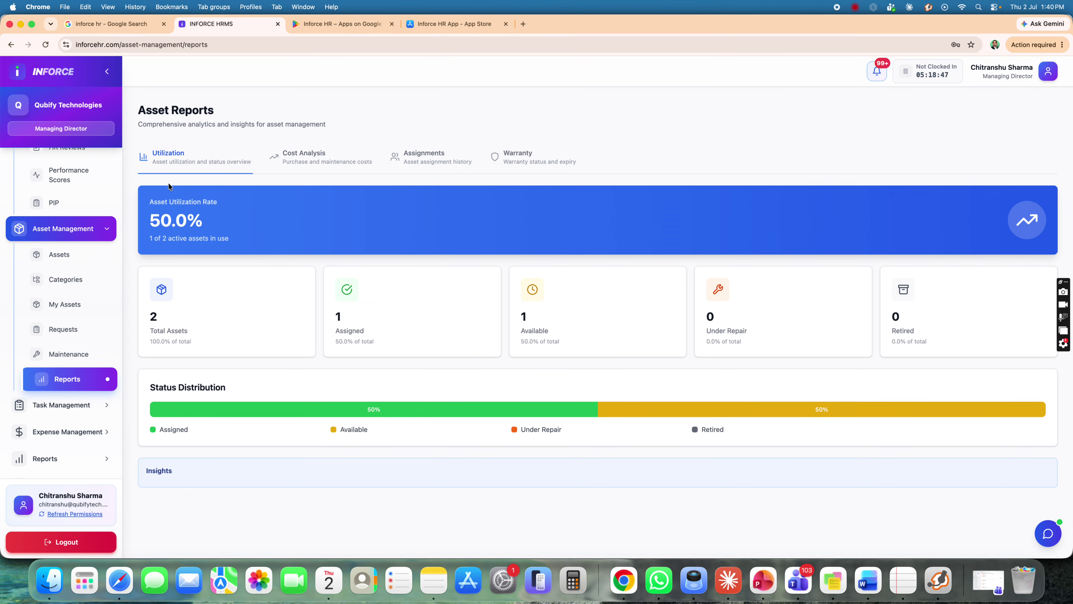
left_click(311, 170)
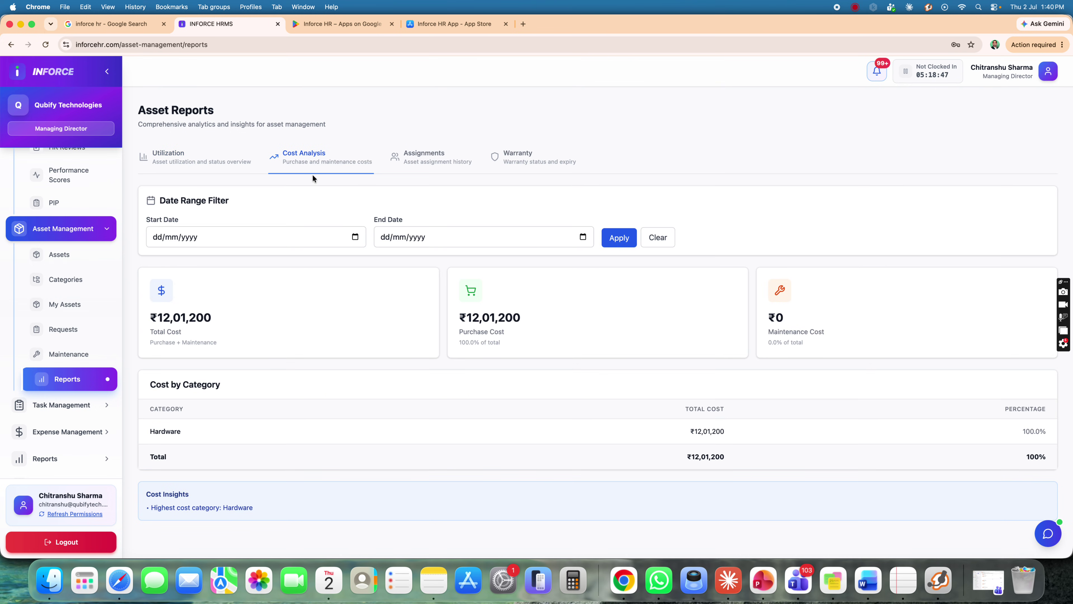
left_click(413, 165)
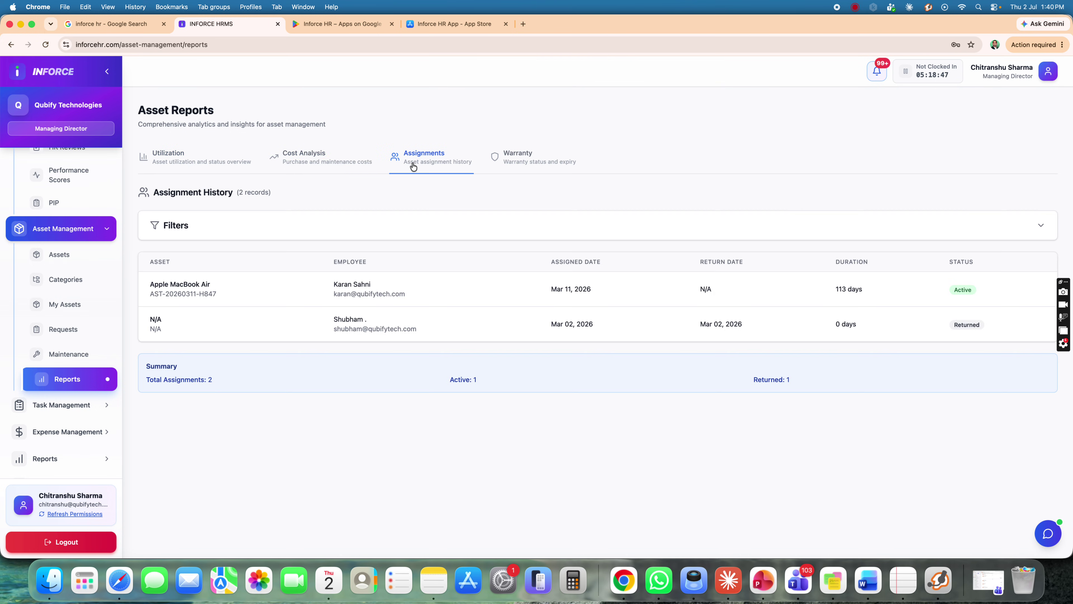
left_click(515, 166)
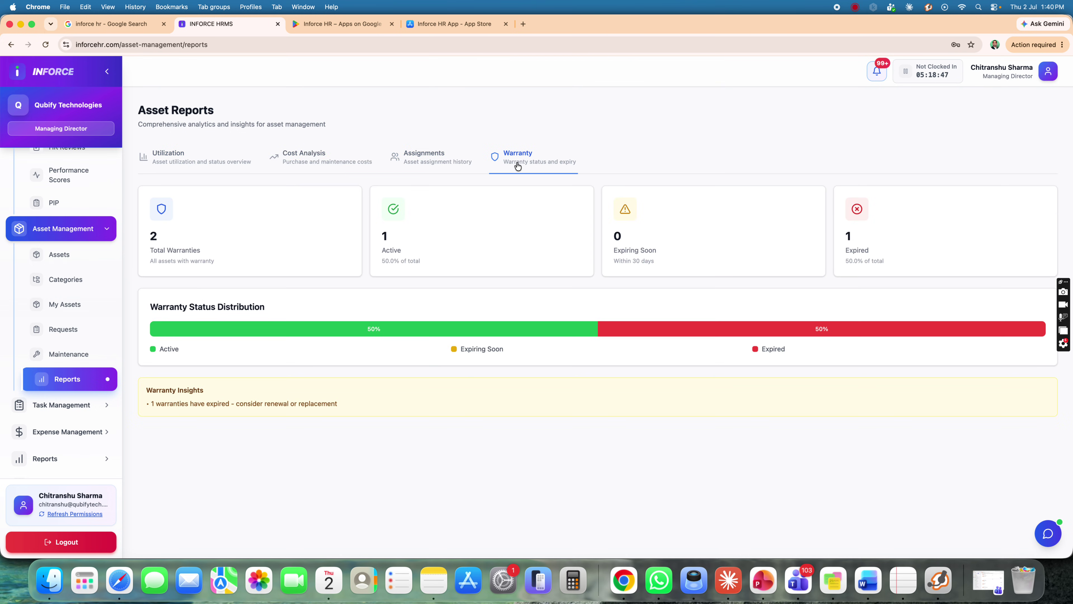
Expand Task Management and open the list of all tasks.
scroll(52, 351, "down", 3)
left_click(74, 327)
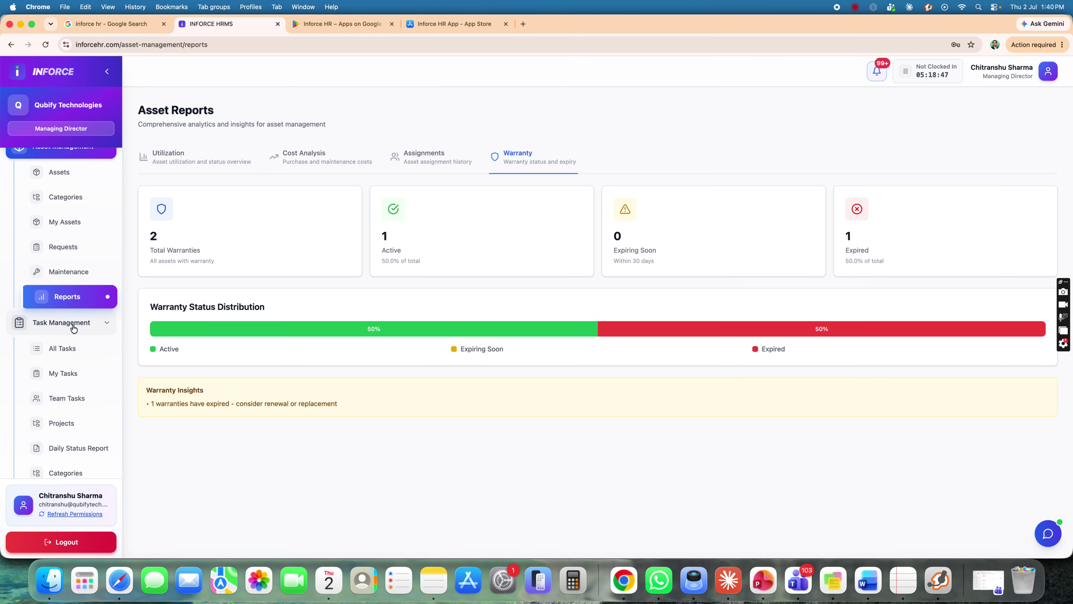
scroll(70, 326, "down", 1)
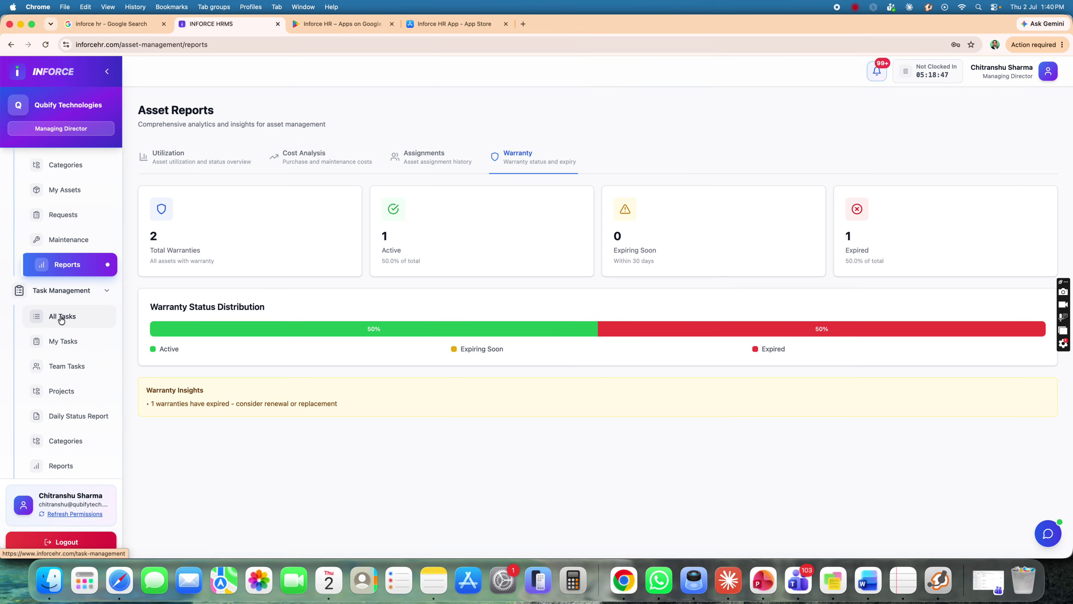
left_click(61, 318)
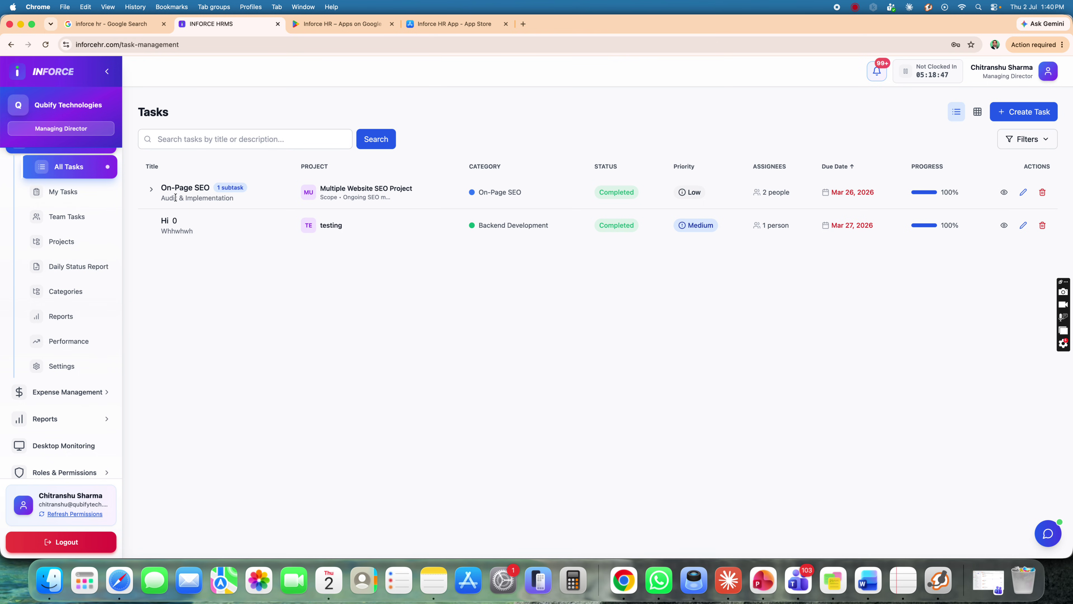
Open the form for creating a task and examine its fields, attachment choices and the Link SOP options.
left_click(1017, 111)
scroll(540, 238, "down", 2)
scroll(540, 238, "down", 10)
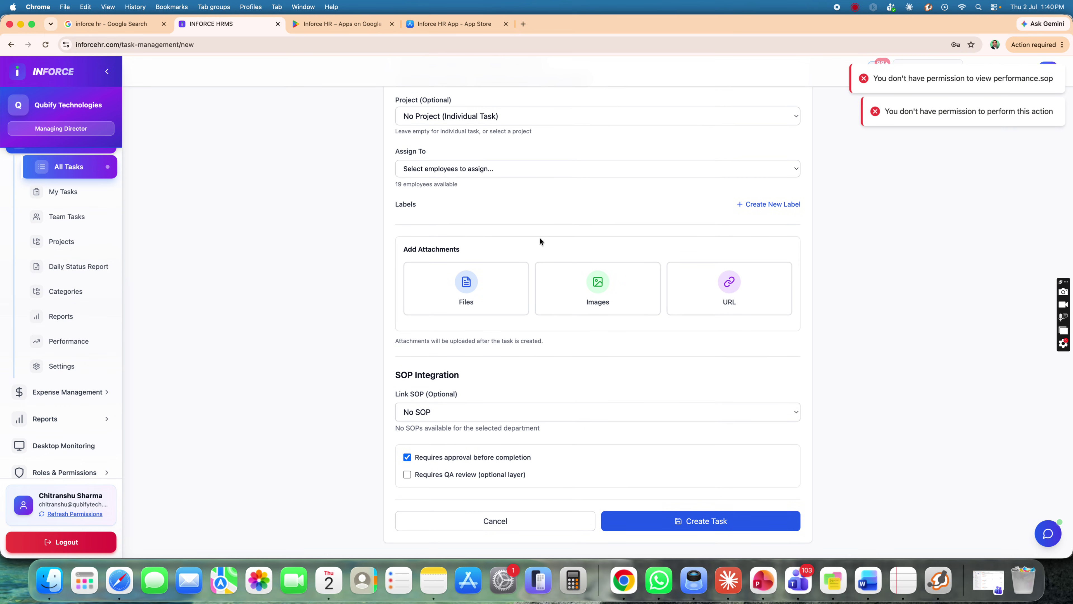
left_click(602, 417)
left_click(603, 414)
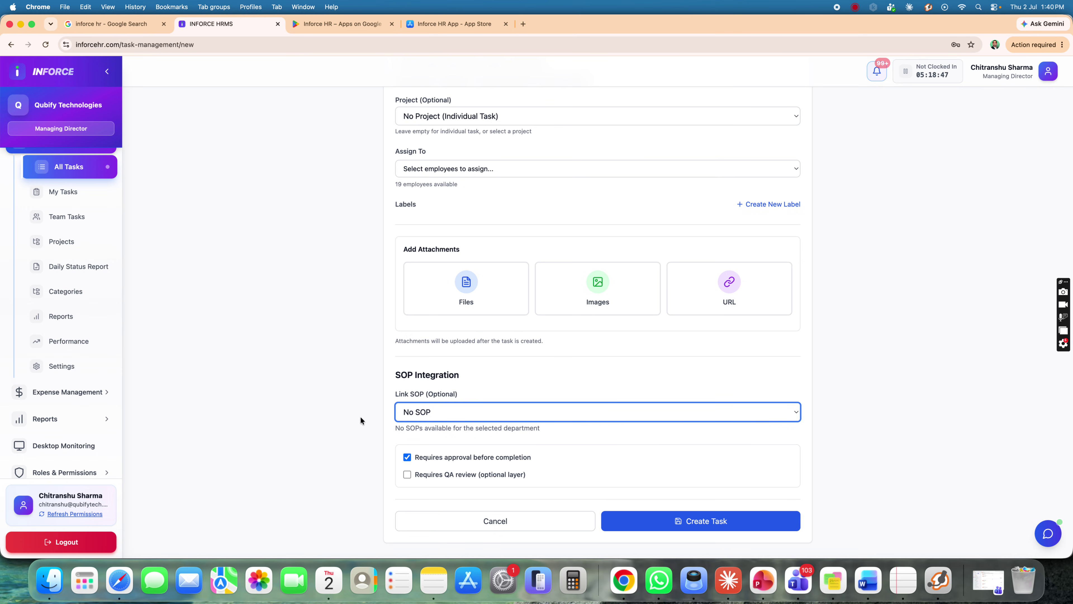
scroll(329, 420, "up", 10)
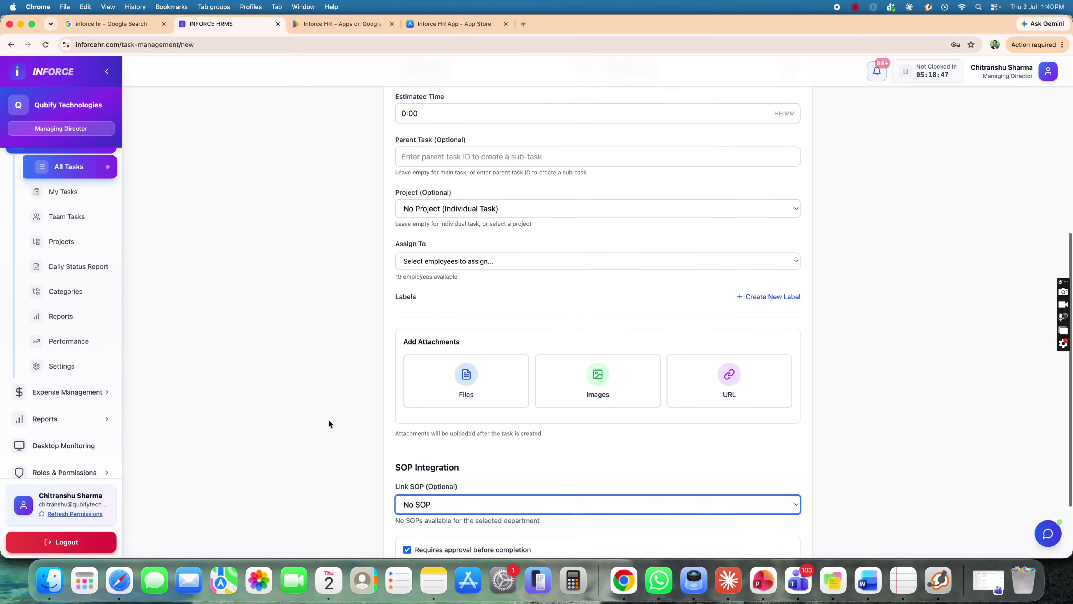
scroll(334, 421, "down", 10)
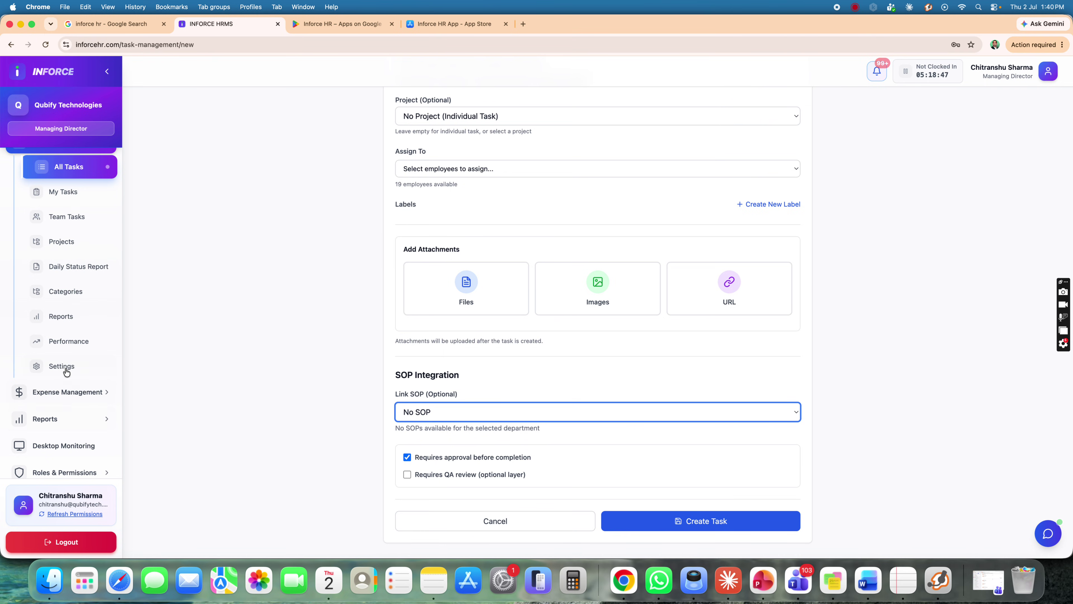
Open the Daily Status Report page and read through all employees' submitted reports.
scroll(65, 364, "down", 4)
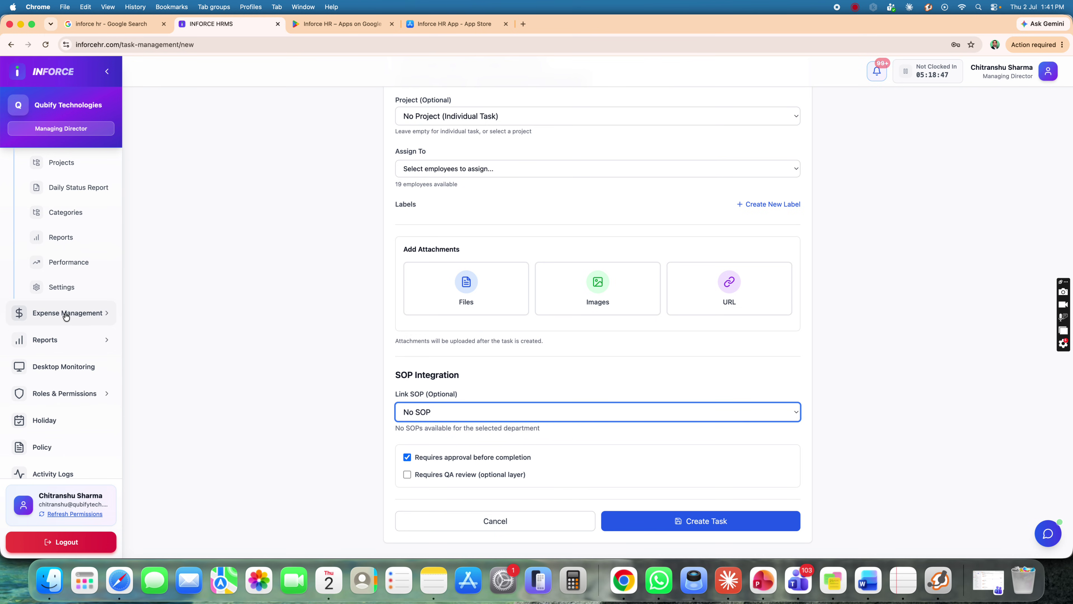
scroll(59, 284, "up", 3)
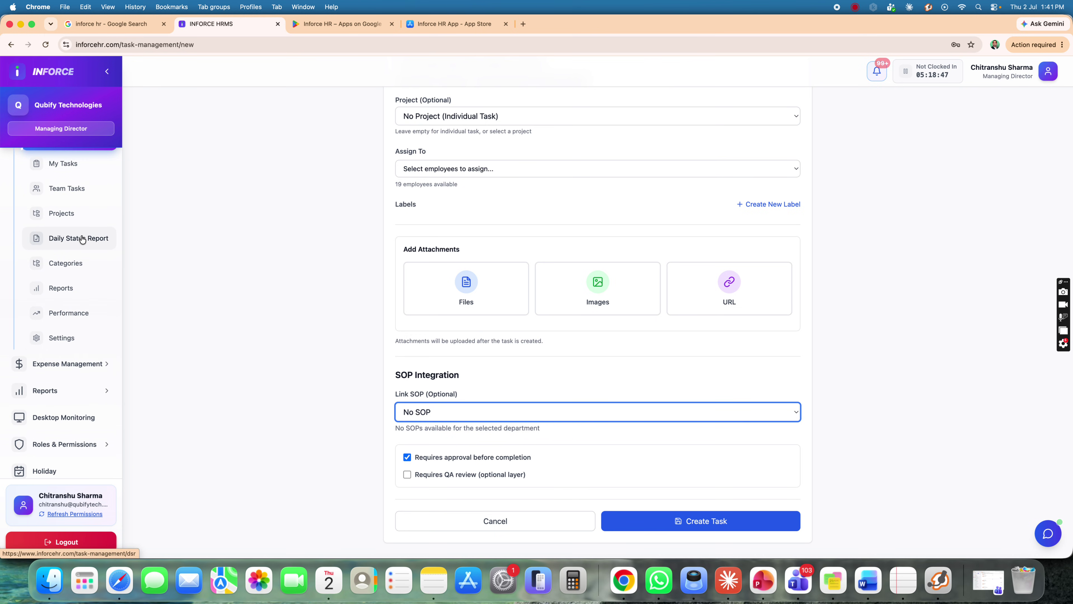
left_click(72, 245)
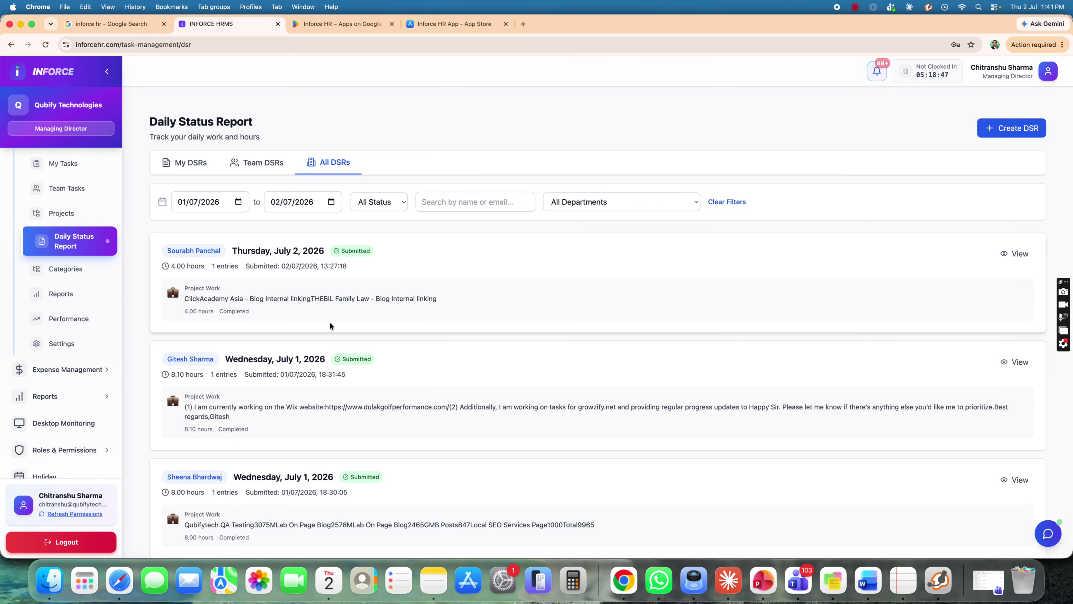
scroll(330, 323, "down", 10)
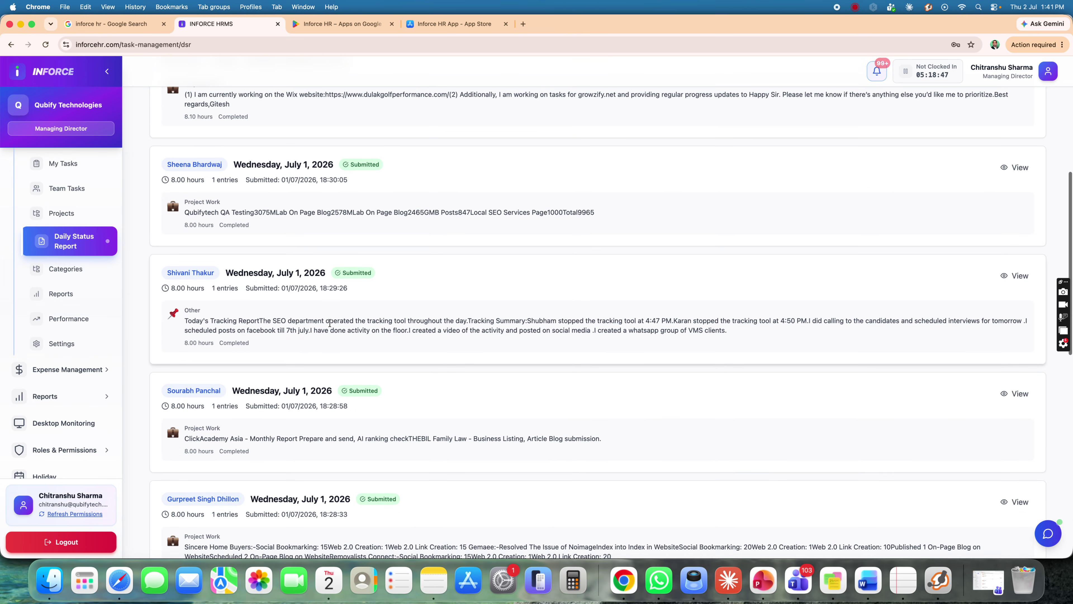
scroll(330, 323, "down", 5)
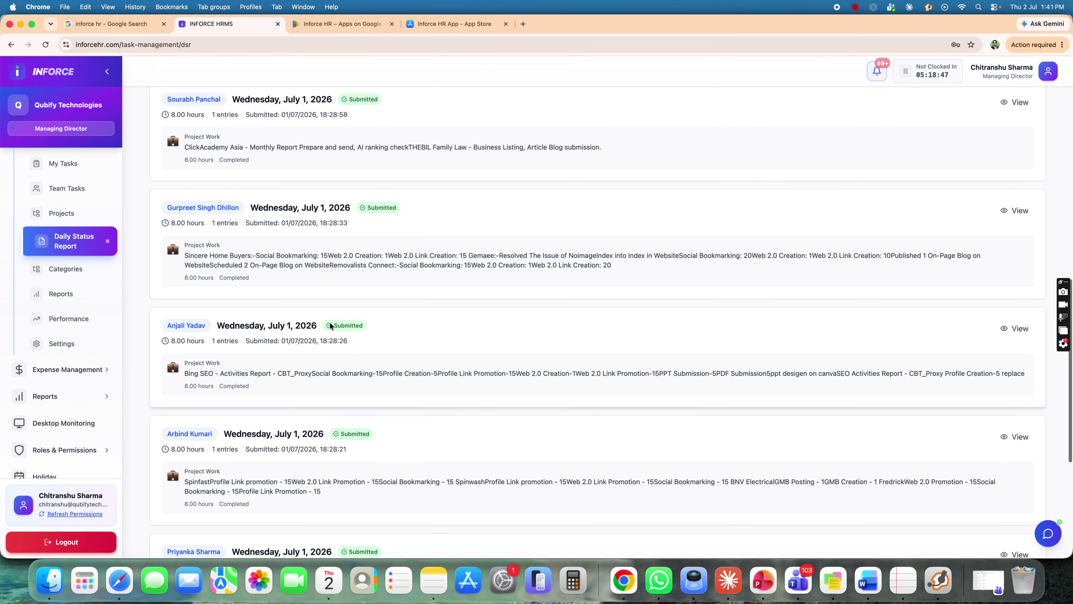
scroll(330, 324, "down", 6)
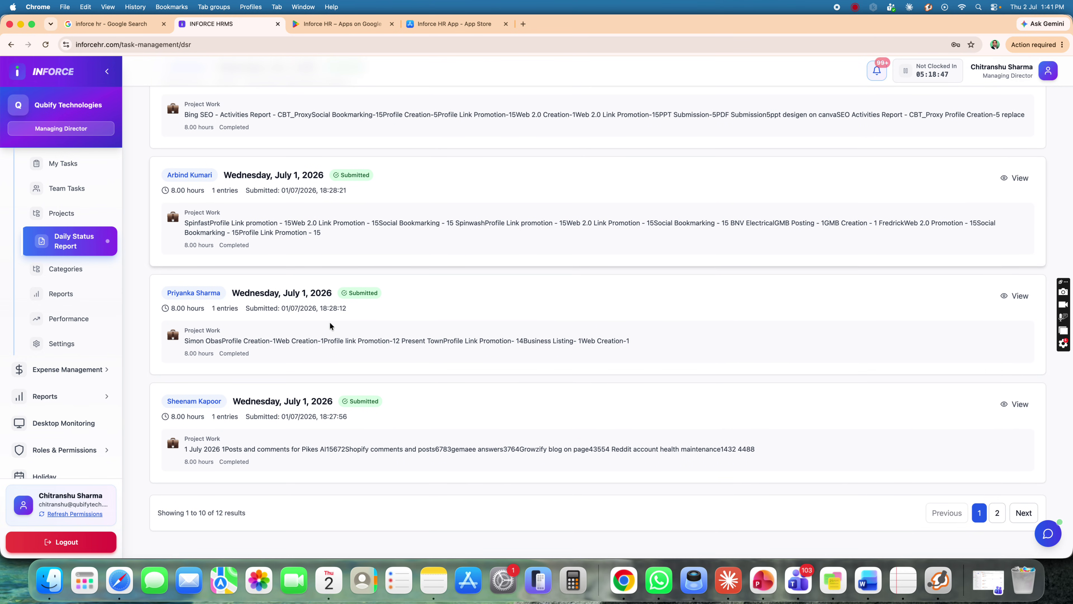
scroll(330, 324, "up", 20)
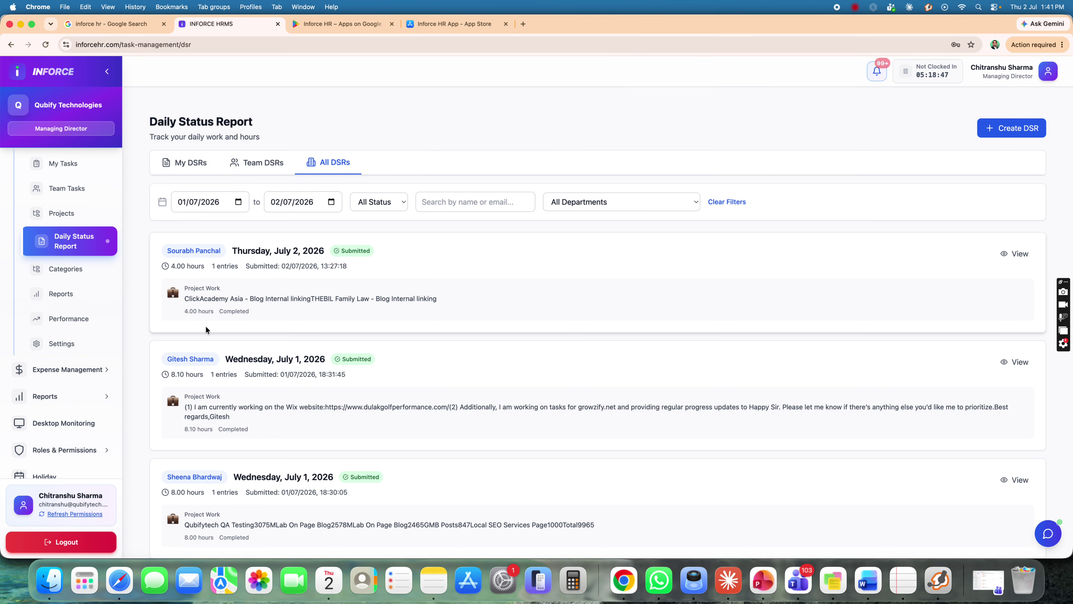
scroll(206, 327, "down", 2)
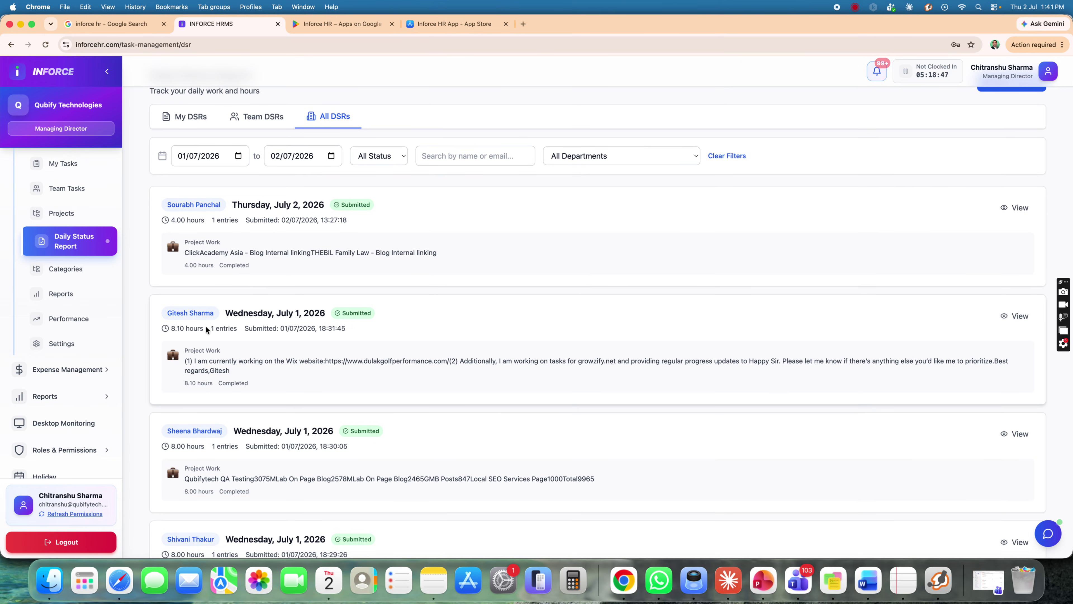
Open the task categories and look through their departments, descriptions, colors and statuses.
left_click(70, 274)
scroll(354, 319, "down", 2)
scroll(355, 319, "up", 2)
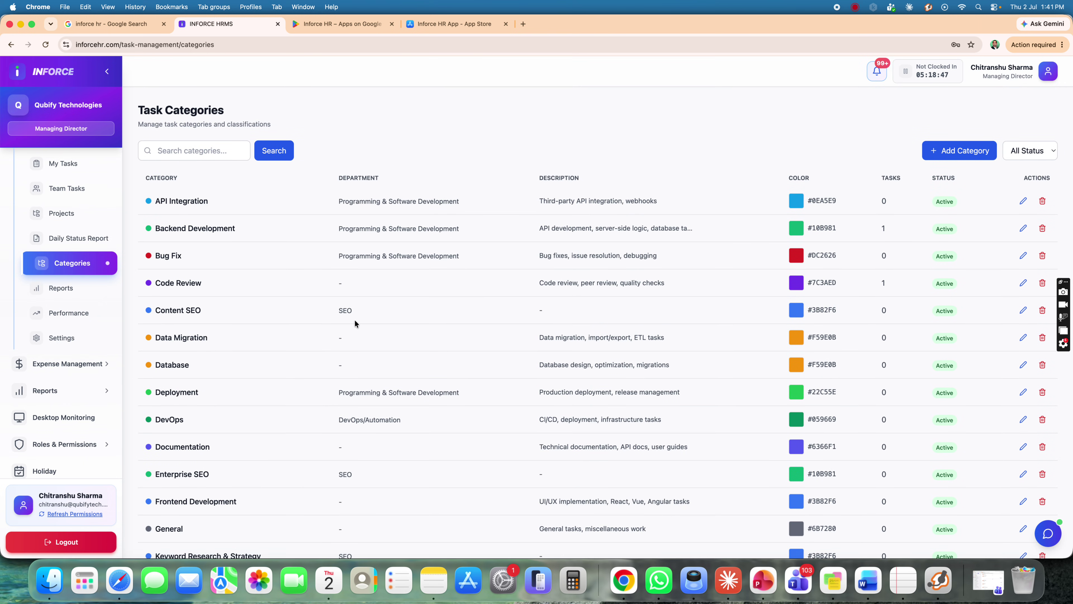
scroll(354, 321, "down", 3)
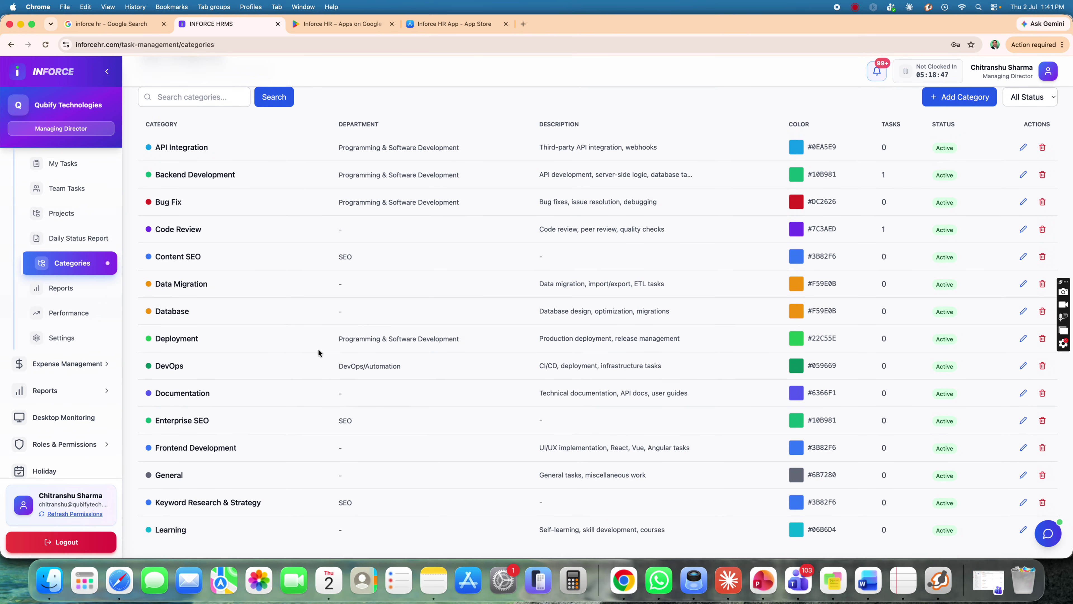
scroll(218, 330, "up", 3)
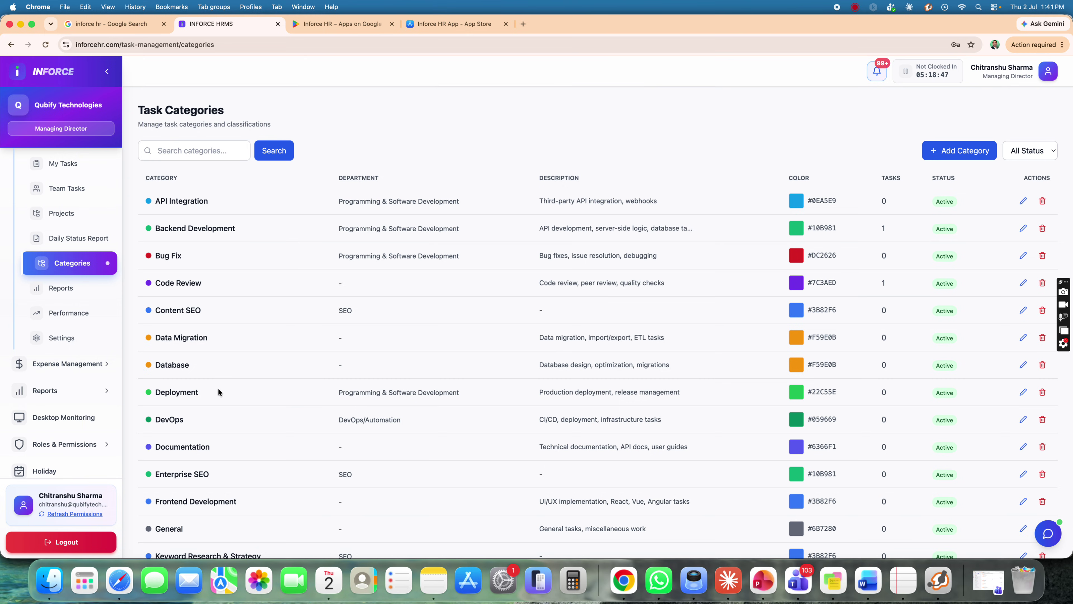
scroll(218, 392, "down", 3)
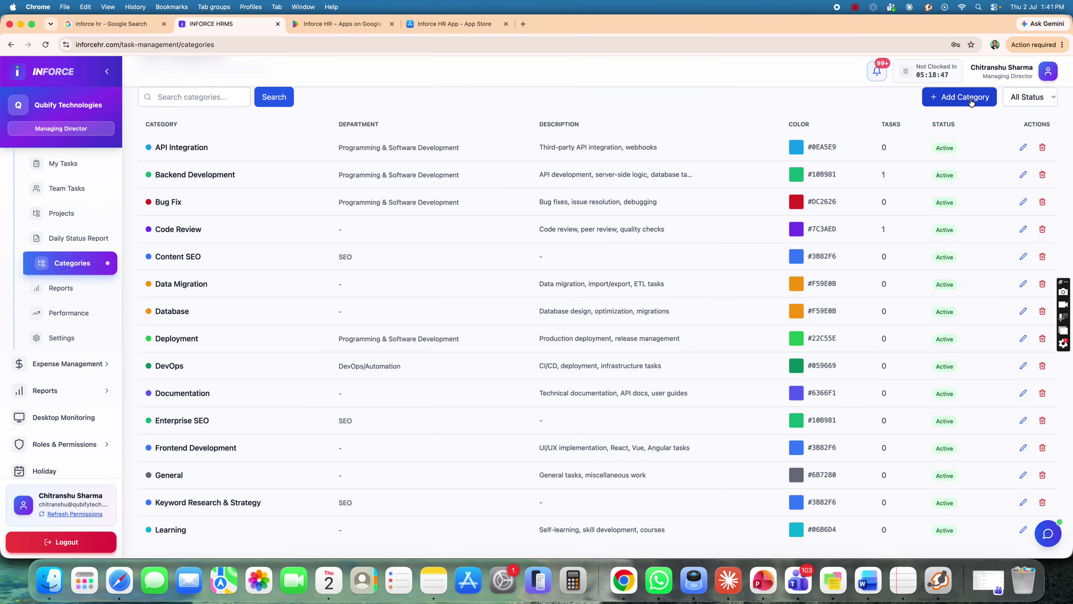
scroll(972, 101, "up", 2)
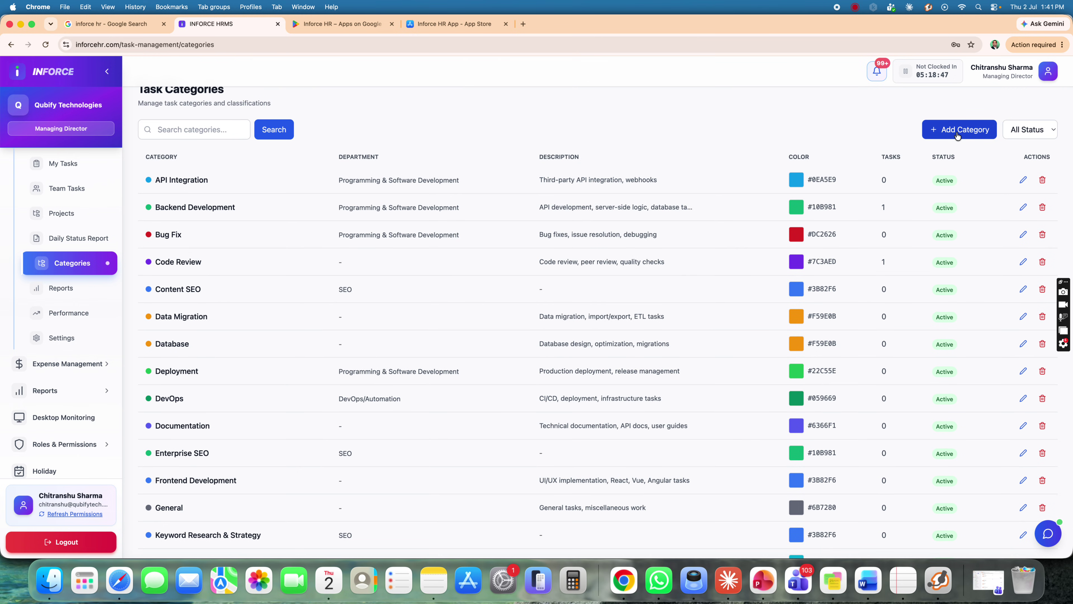
Open the task reports and examine the Productivity, Workload, Completion and Overdue reports.
left_click(64, 288)
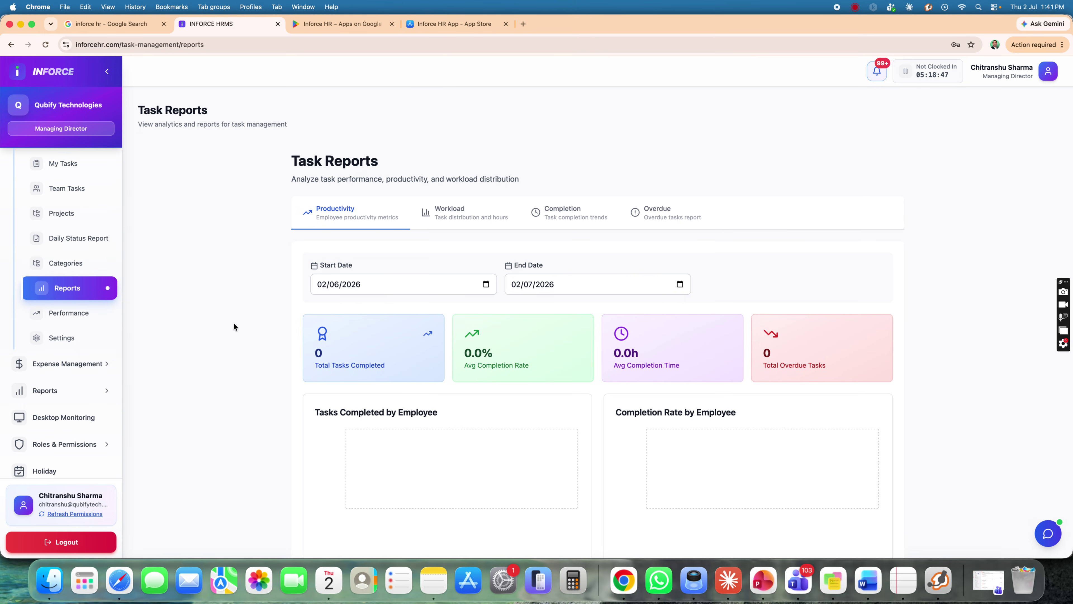
scroll(234, 323, "down", 2)
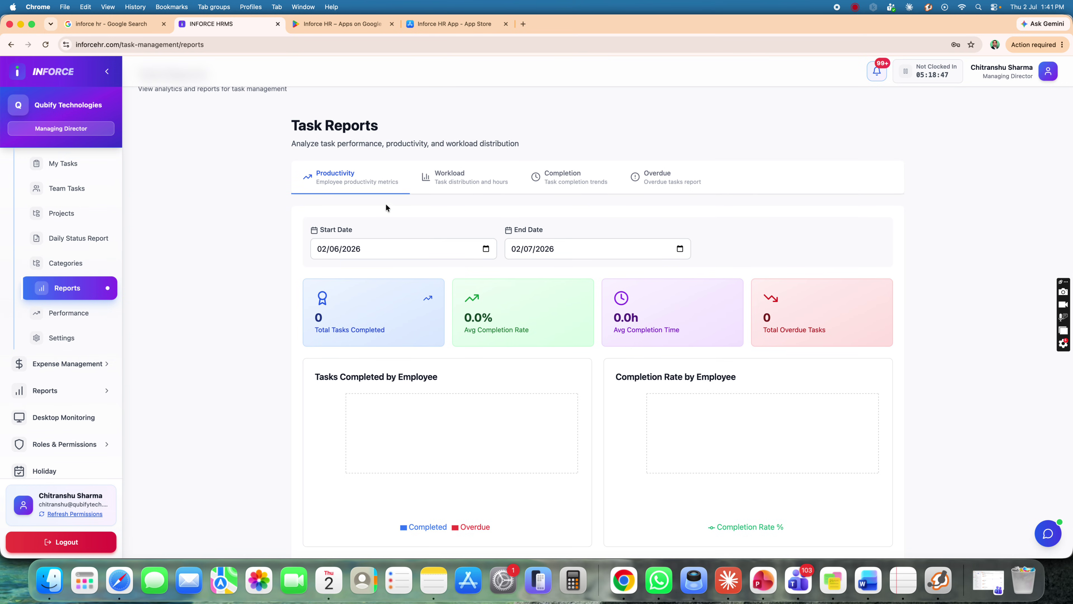
scroll(457, 181, "down", 1)
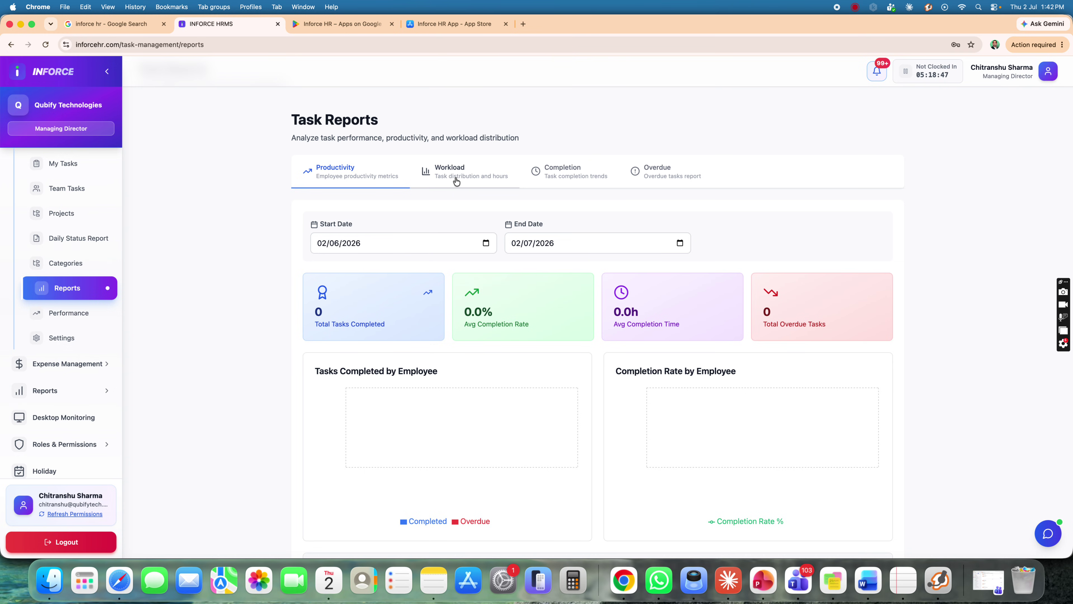
scroll(621, 422, "down", 3)
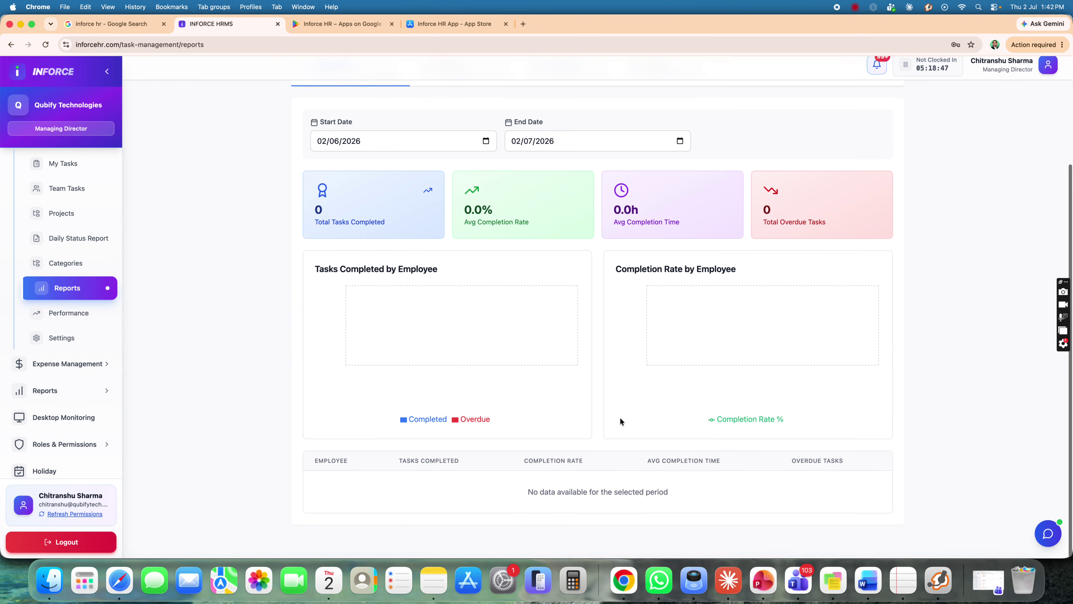
scroll(508, 317, "up", 2)
left_click(448, 144)
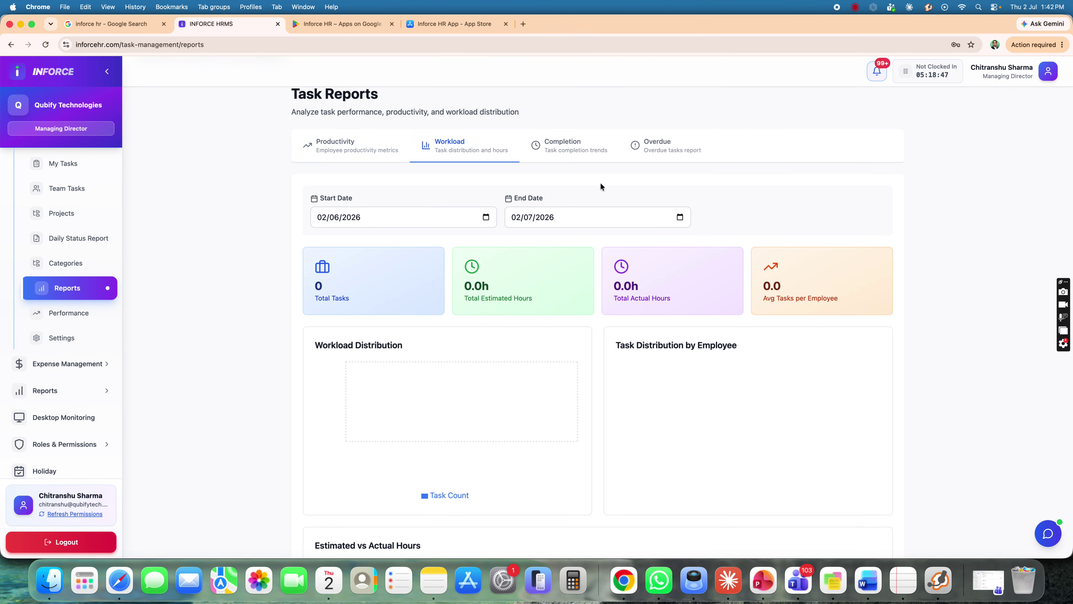
left_click(551, 146)
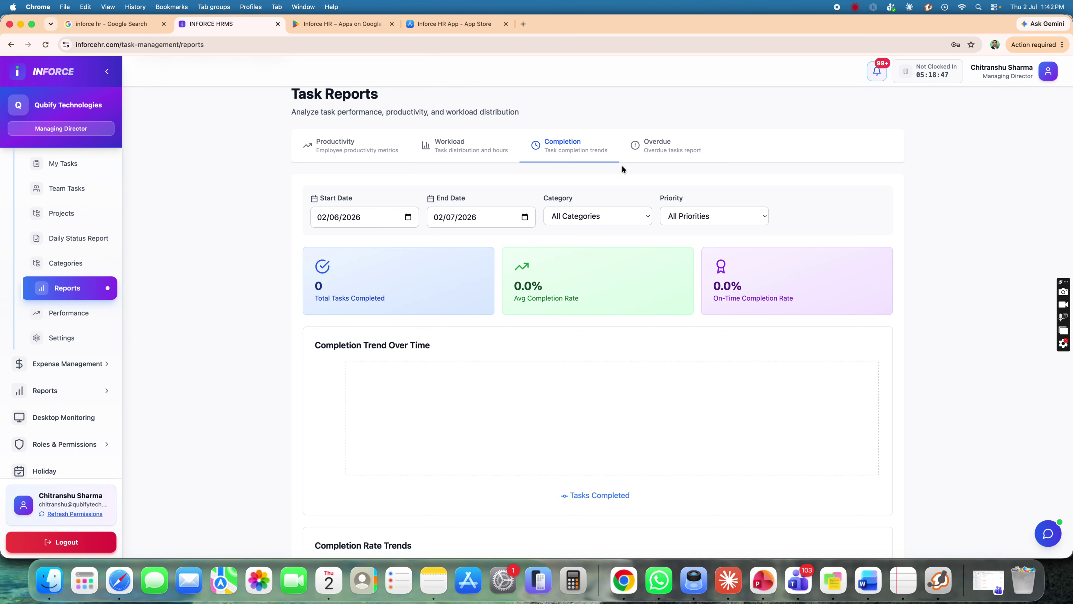
left_click(659, 146)
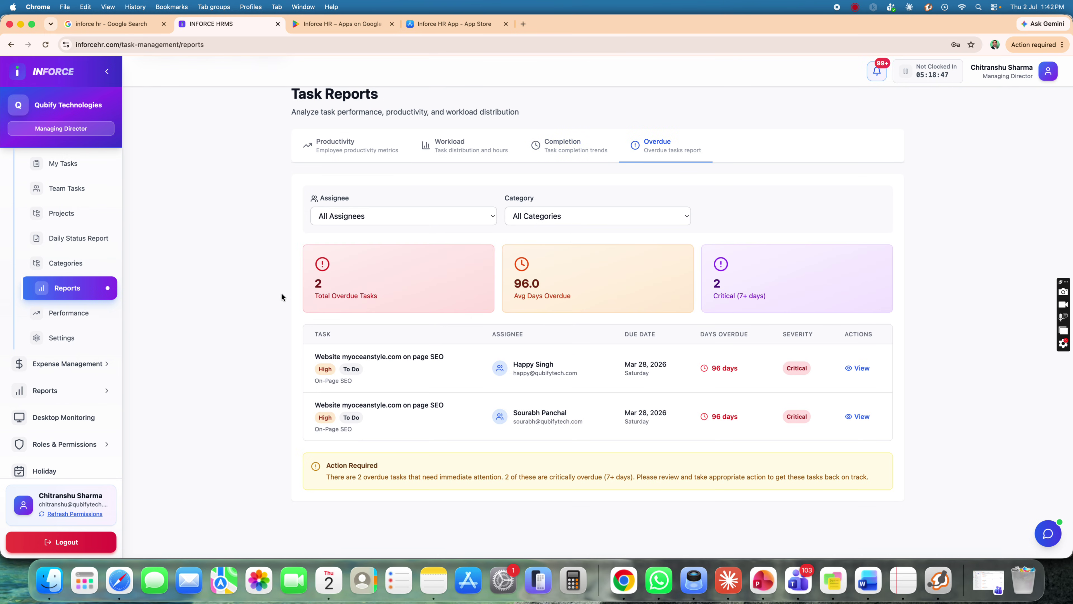
Open the task performance page and examine the performance score, task metrics, priority breakdown and 30-day completion chart.
scroll(253, 306, "down", 2)
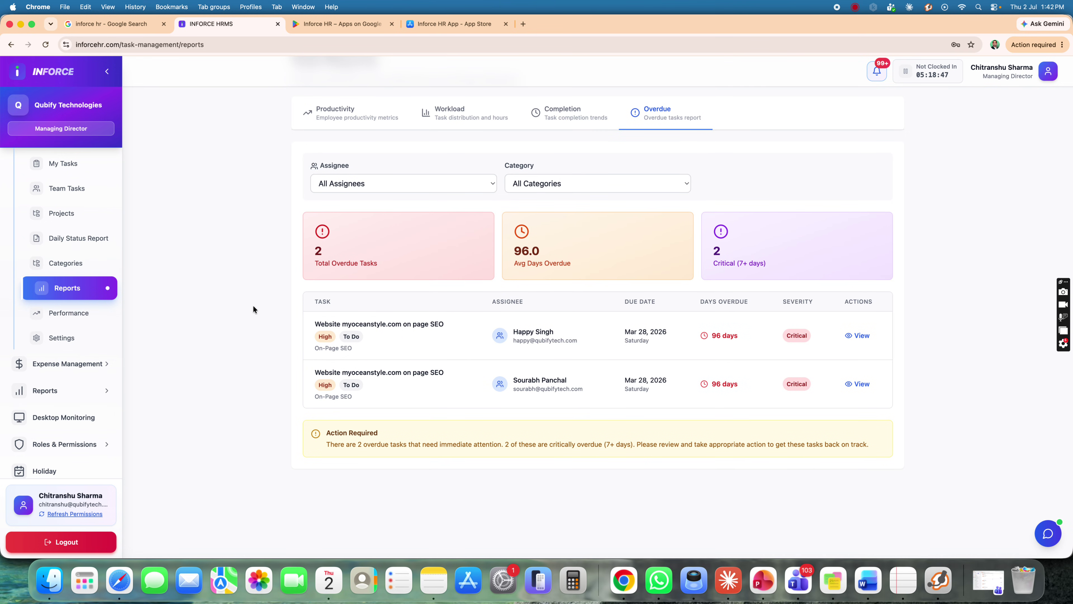
scroll(279, 306, "up", 3)
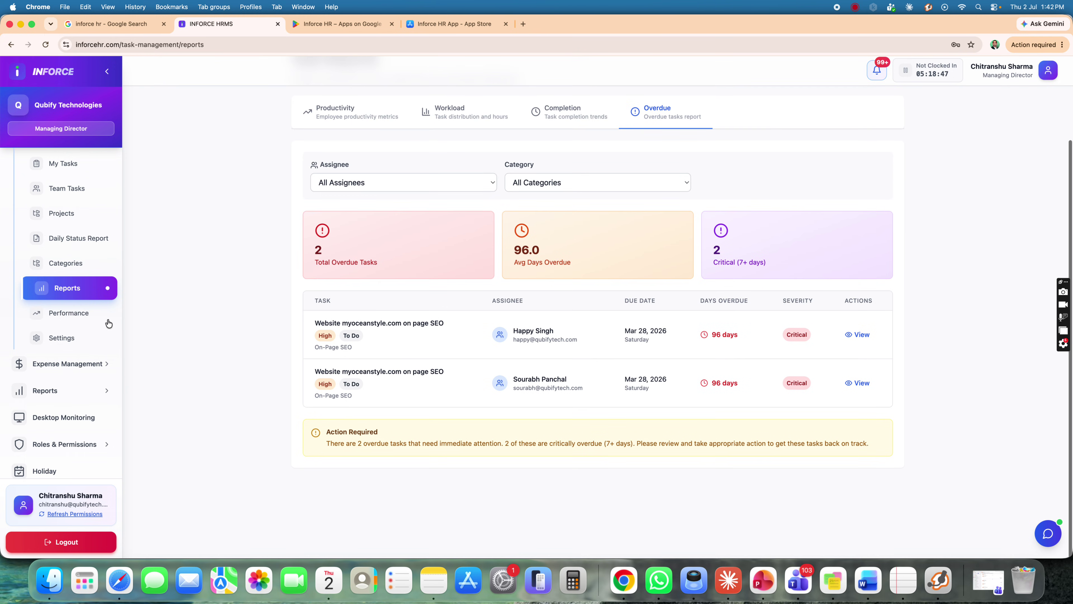
left_click(82, 315)
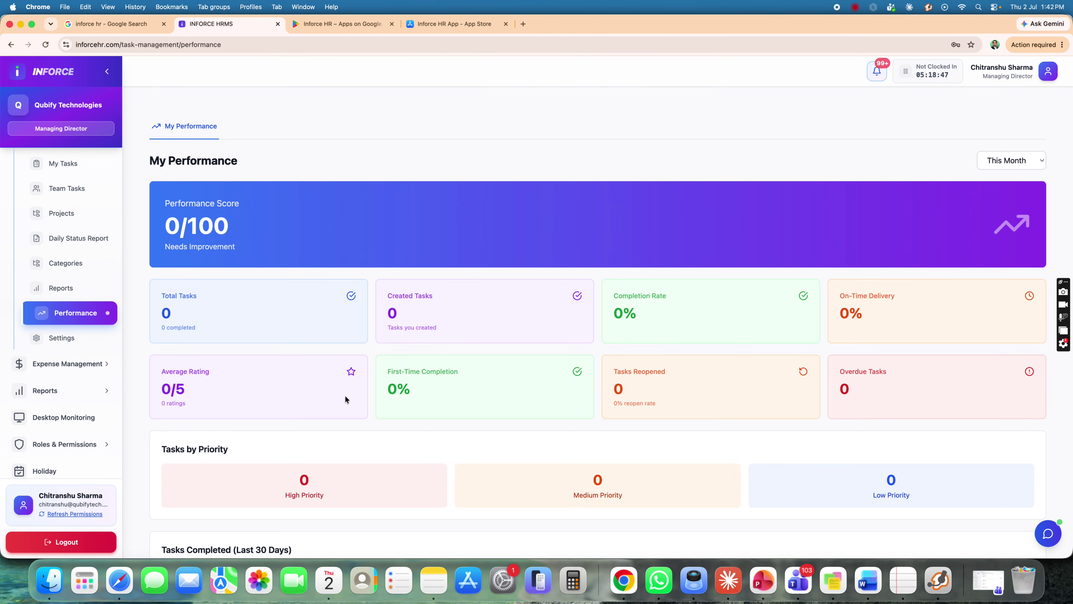
scroll(466, 394, "down", 5)
scroll(467, 398, "up", 5)
left_click(662, 324)
left_click(221, 386)
scroll(751, 385, "down", 2)
scroll(710, 380, "down", 5)
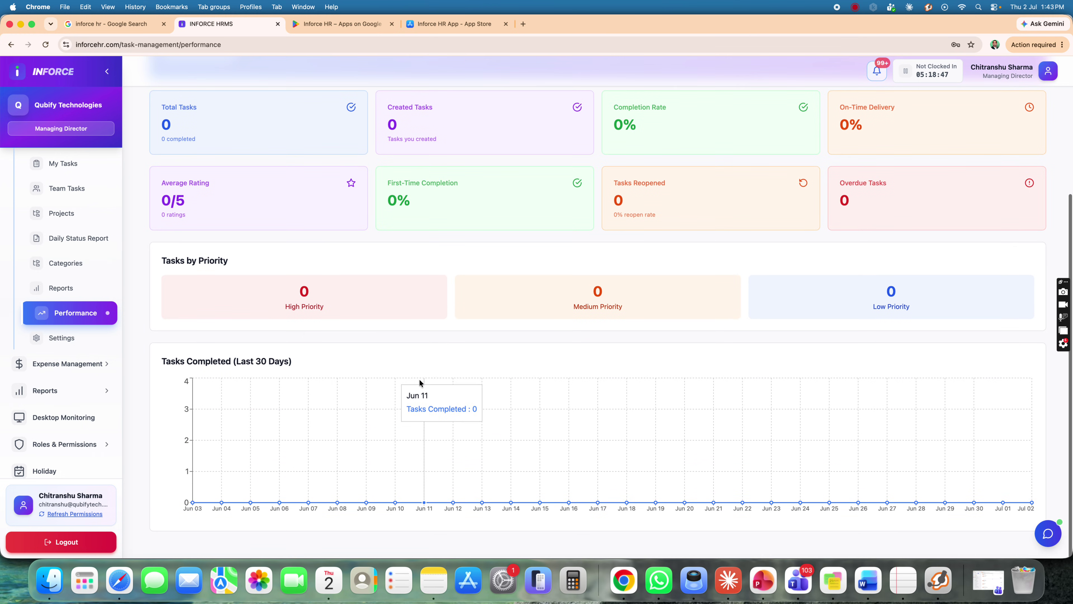
Open the task settings and look at the form for creating a task label, leaving without saving one.
left_click(50, 338)
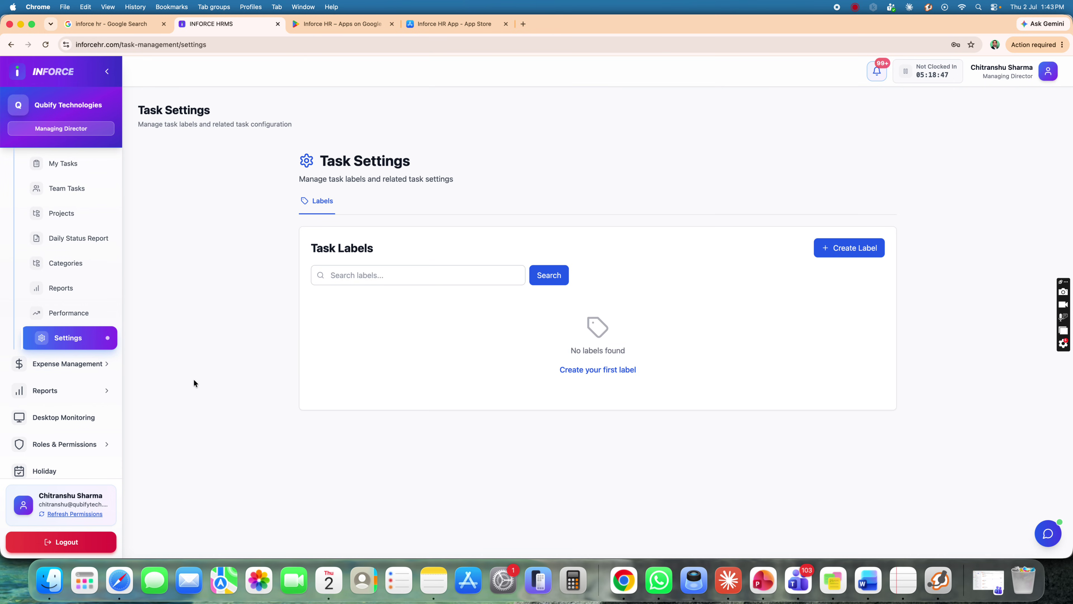
left_click(840, 252)
left_click(518, 280)
left_click(473, 390)
Open a new expense claim from My Expenses and examine its claim information, reimbursement modes and expense item fields.
scroll(48, 366, "down", 3)
left_click(63, 301)
scroll(62, 316, "down", 5)
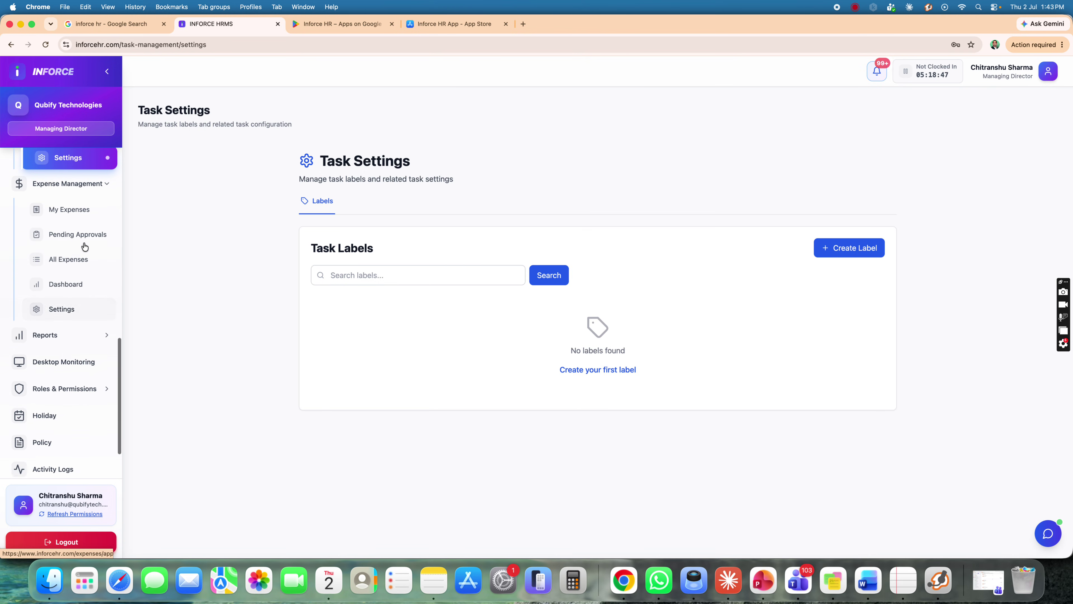
left_click(63, 213)
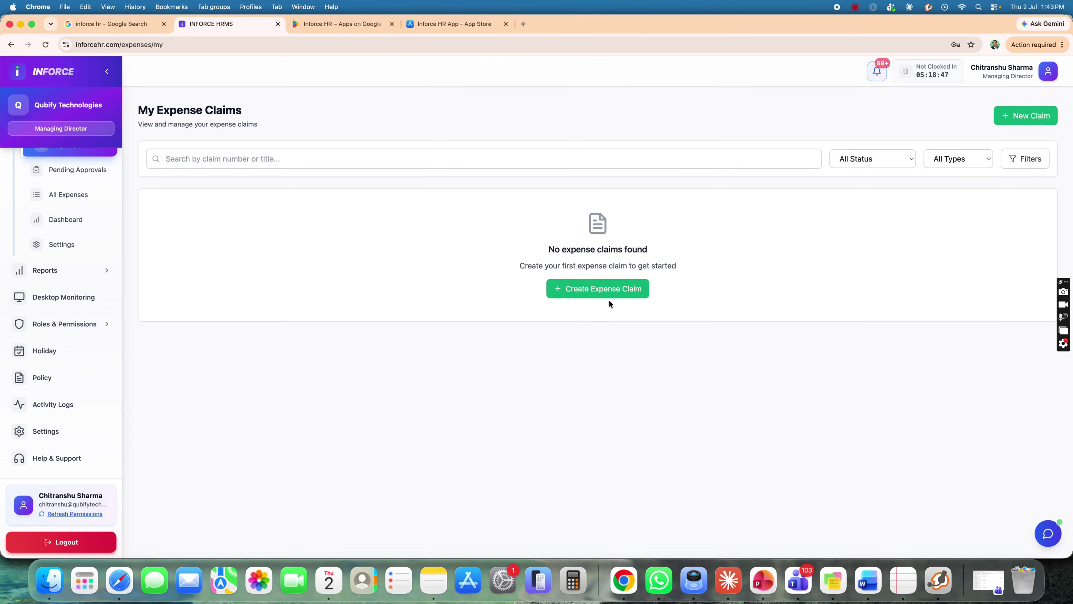
left_click(605, 293)
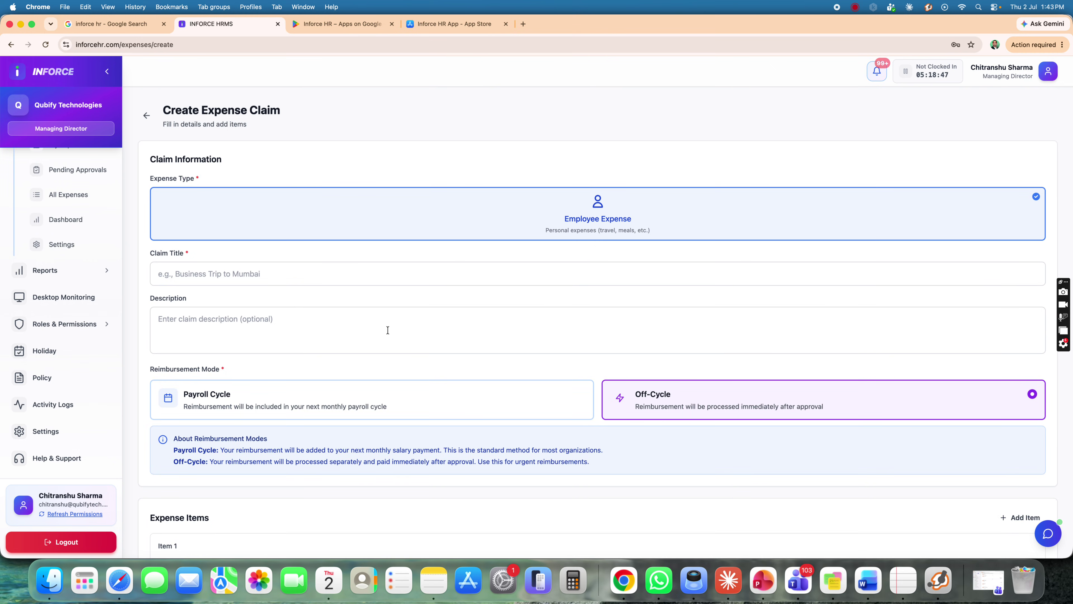
scroll(388, 330, "down", 7)
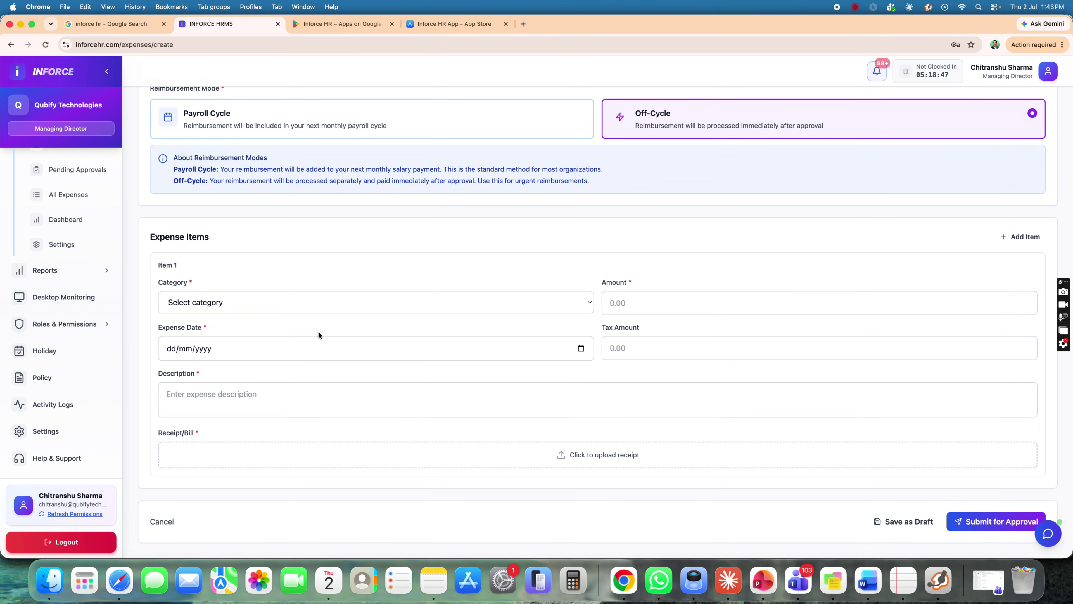
scroll(318, 332, "up", 4)
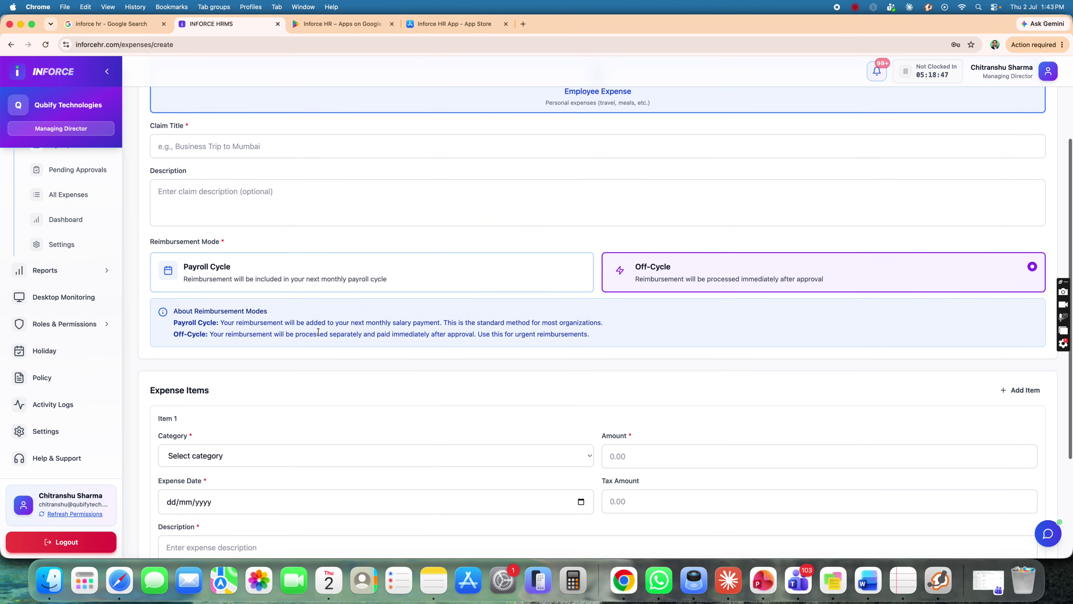
scroll(318, 332, "up", 3)
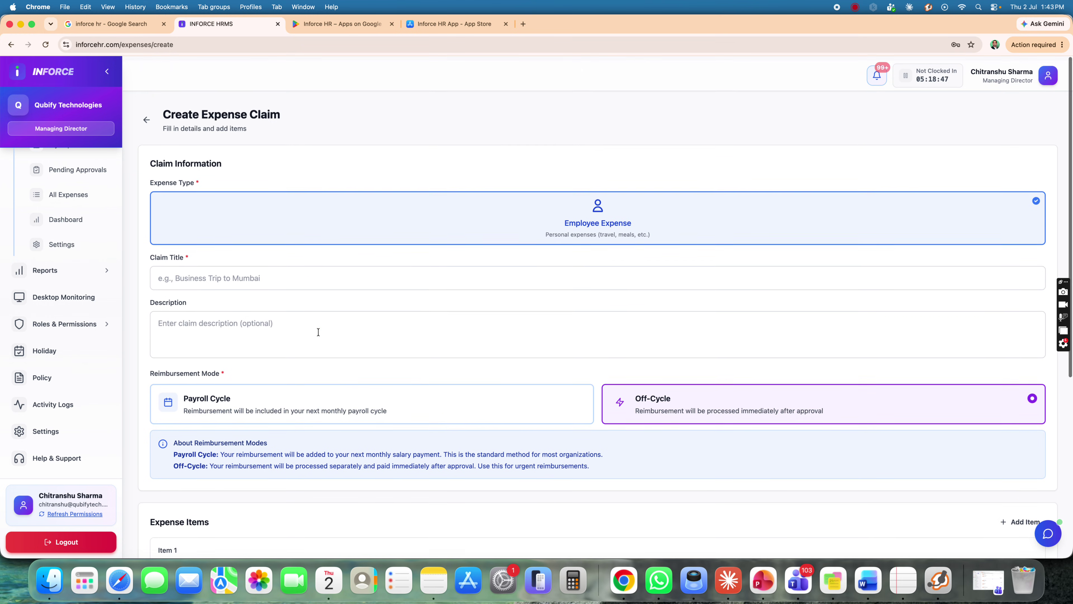
scroll(318, 332, "down", 3)
scroll(318, 330, "up", 2)
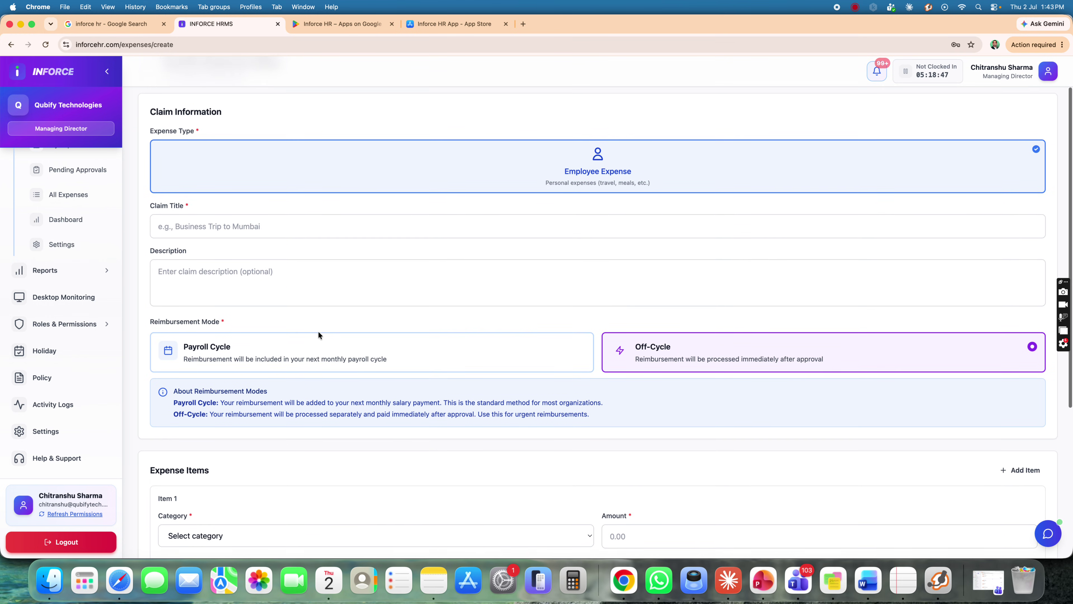
scroll(33, 321, "up", 3)
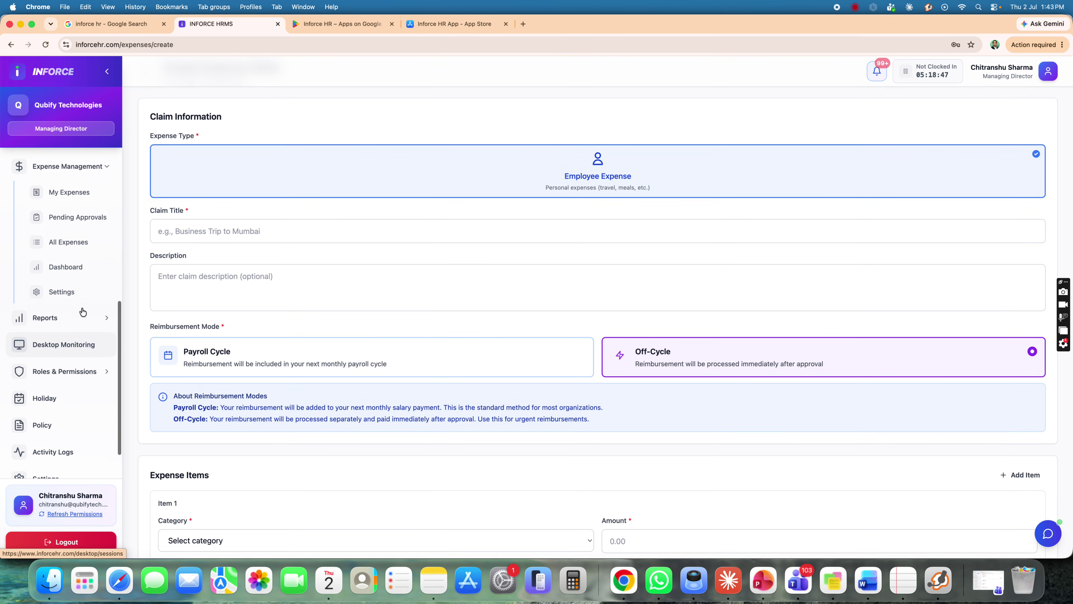
Look through the expense pages for pending approvals, all expenses, the dashboard and the approval workflow settings.
left_click(64, 288)
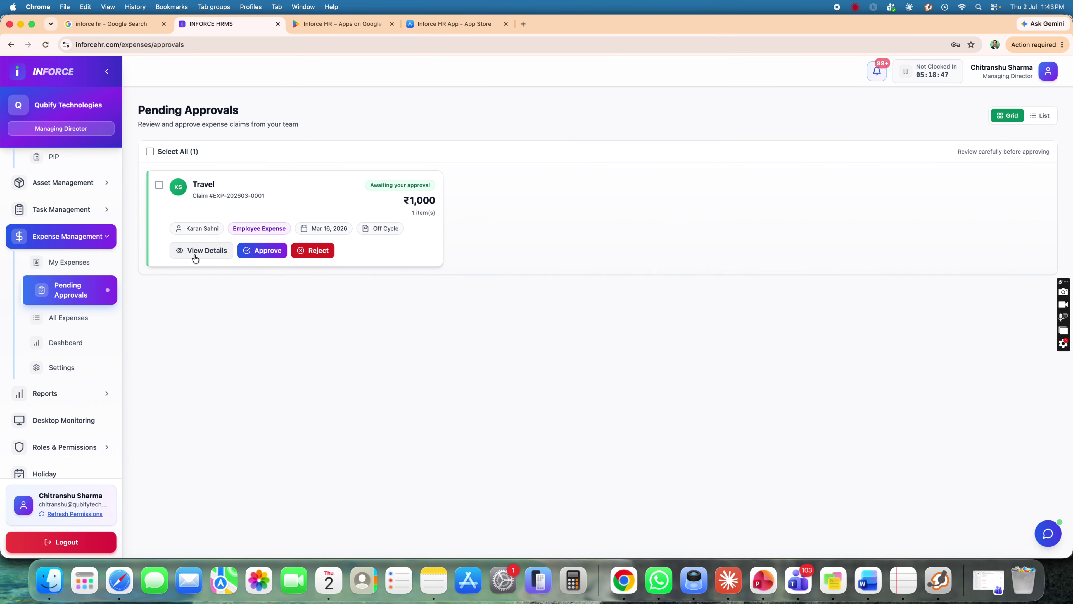
left_click(64, 318)
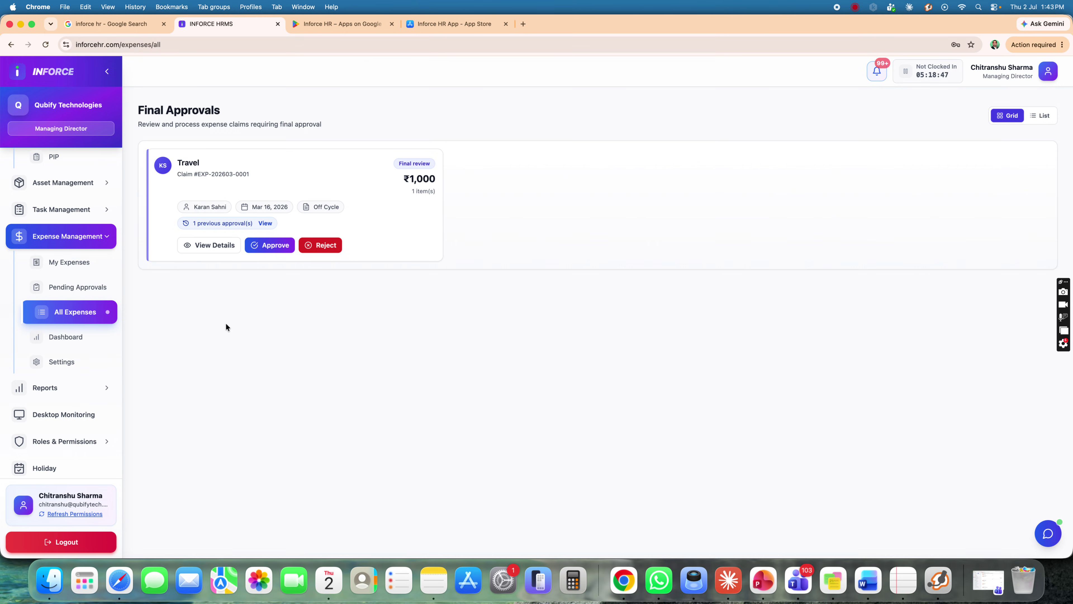
left_click(69, 341)
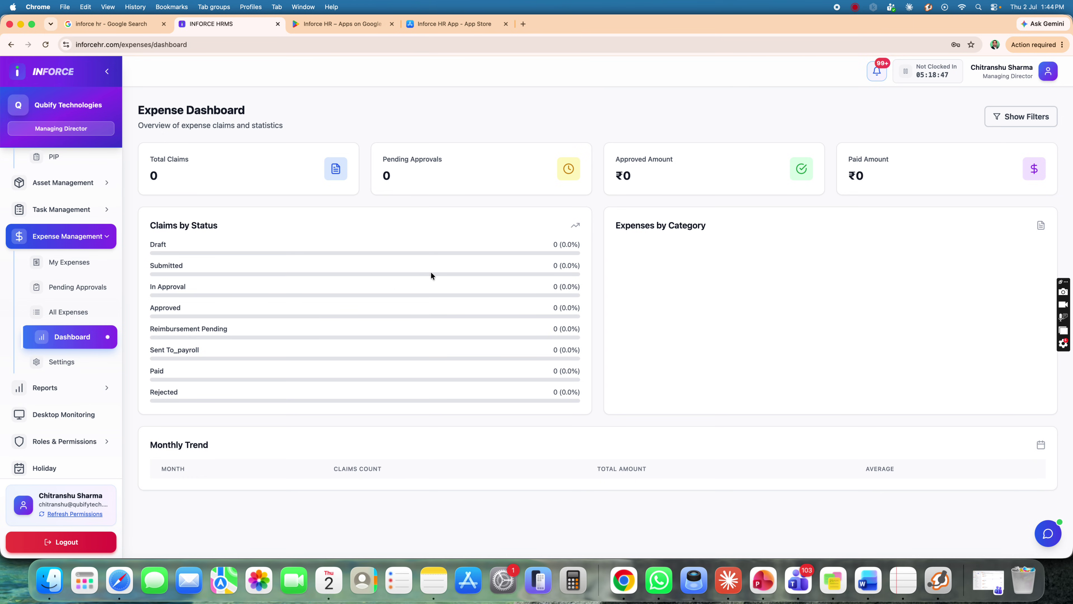
left_click(66, 361)
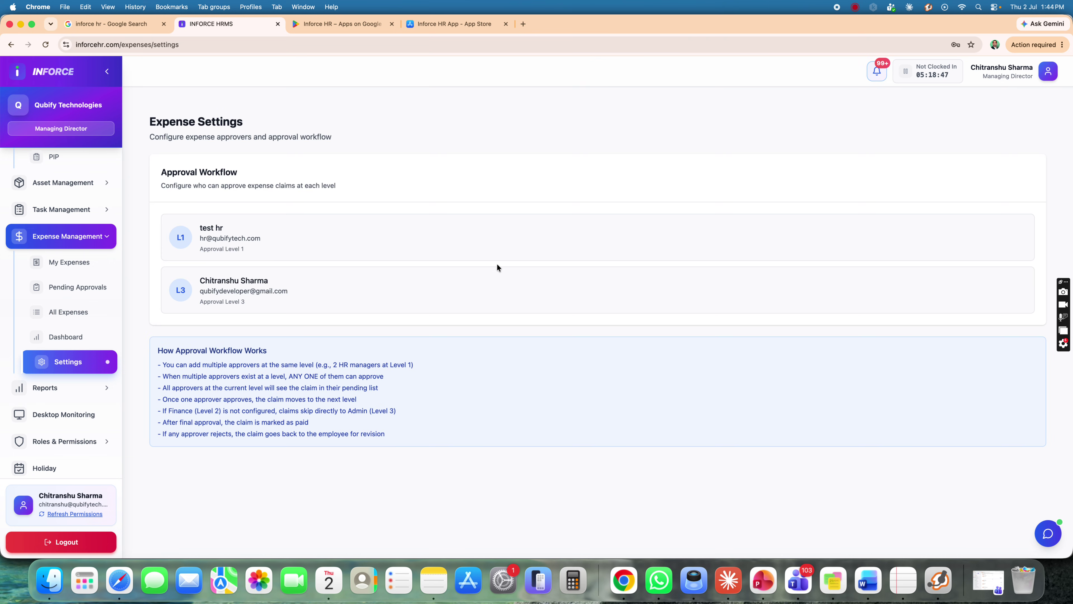
Open the Attendance Master report and examine the monthly attendance calendar, its legend and the department filter.
scroll(69, 345, "down", 3)
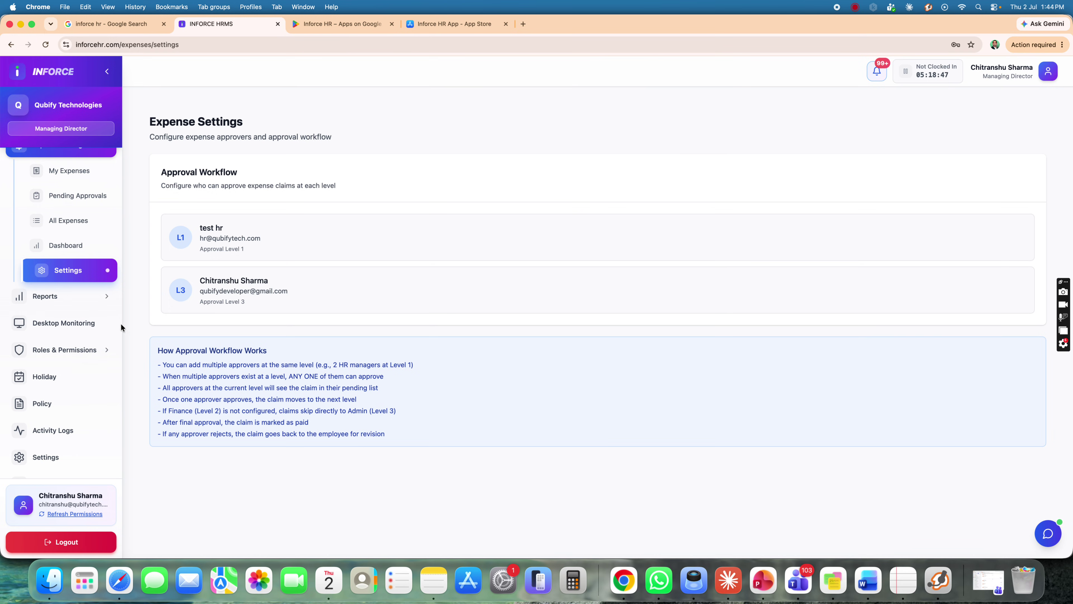
left_click(25, 296)
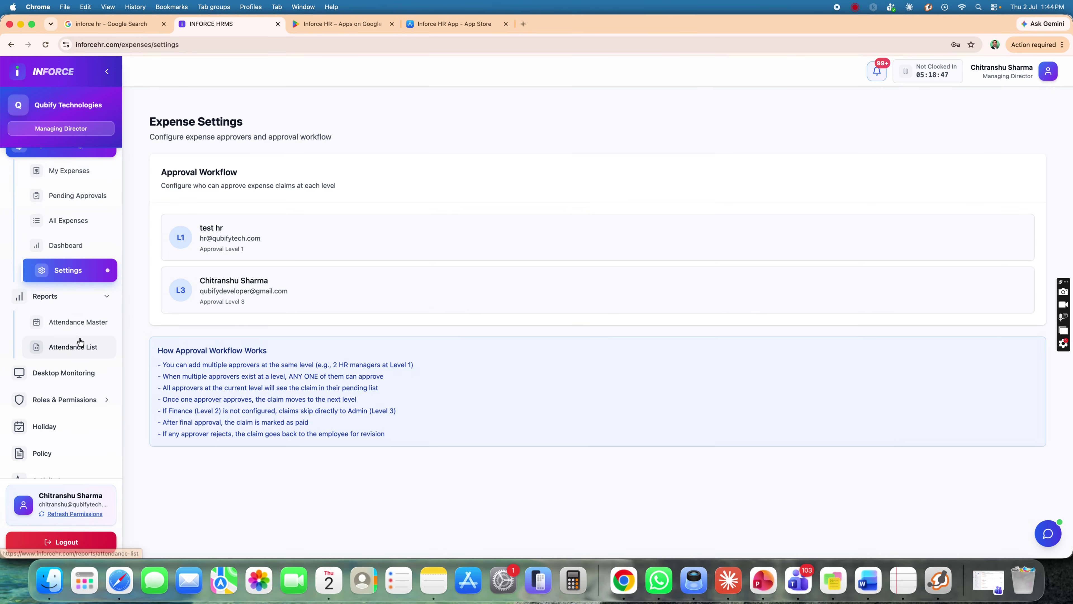
left_click(83, 325)
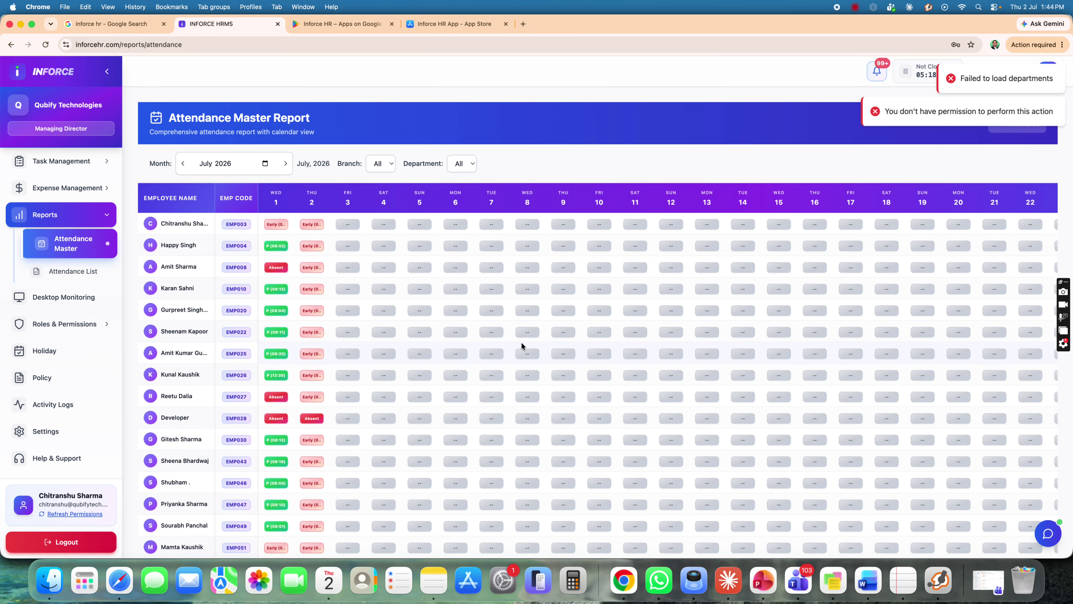
scroll(604, 333, "down", 5)
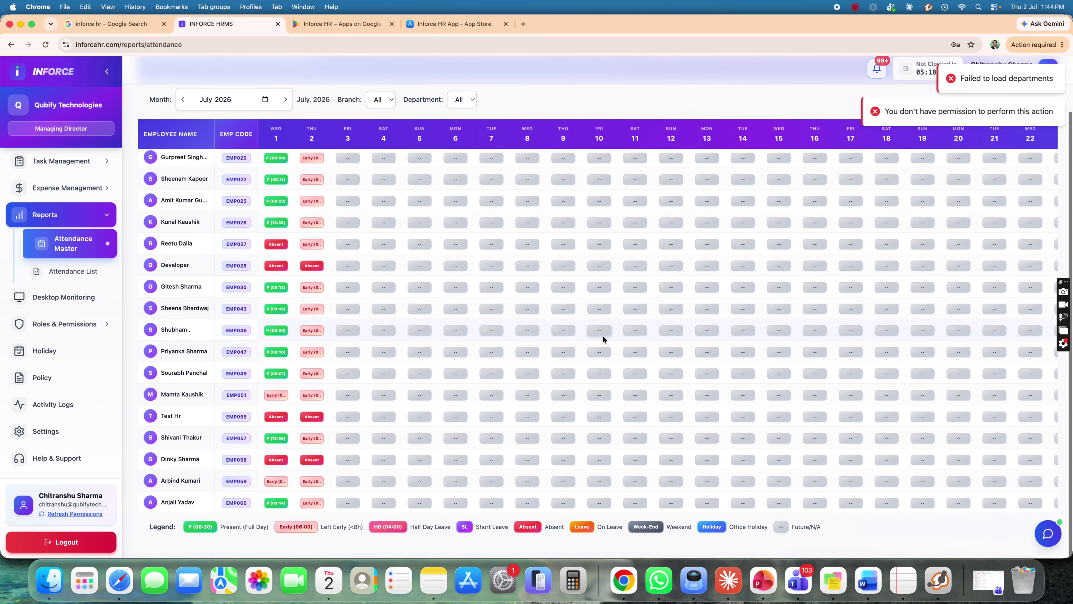
scroll(603, 335, "up", 5)
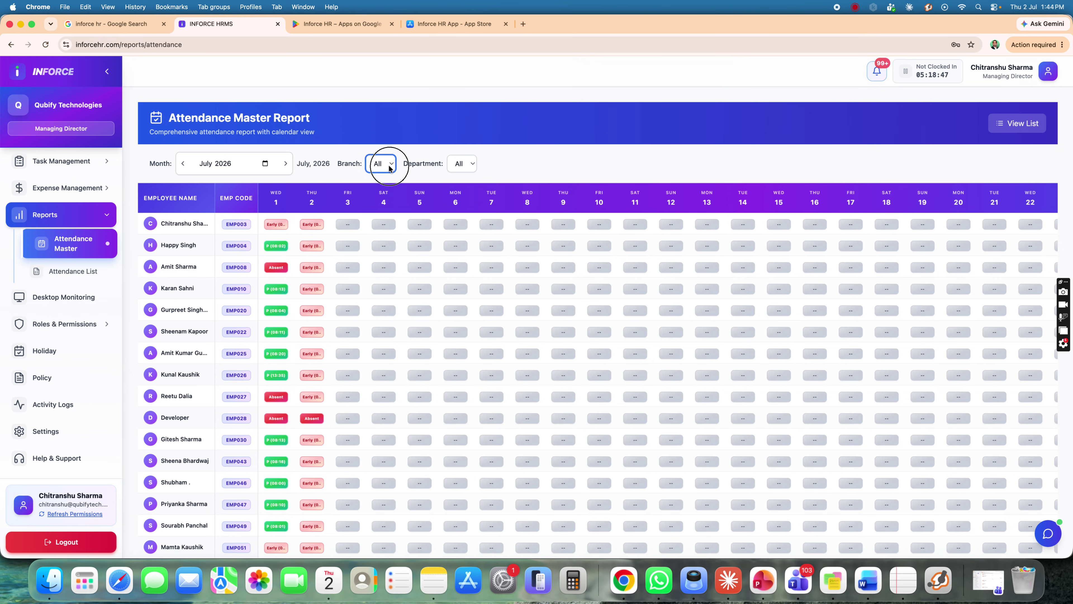
left_click(472, 165)
left_click(473, 164)
left_click(474, 164)
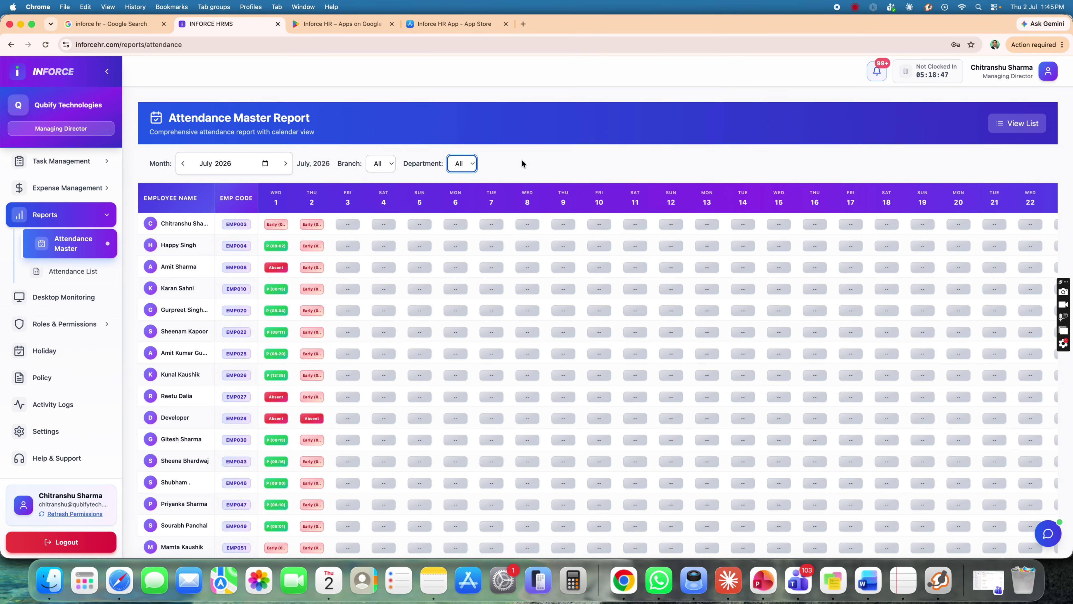
Open the Attendance List report and examine its records and trend in the Daily, Weekly, Monthly and Yearly views.
left_click(59, 271)
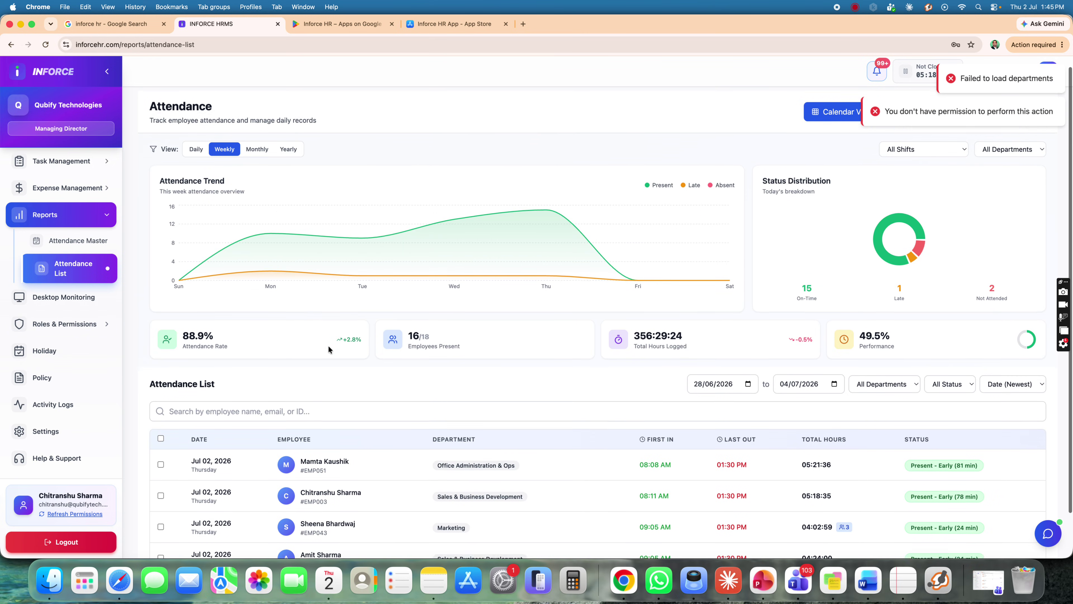
scroll(328, 345, "down", 3)
scroll(328, 345, "down", 3)
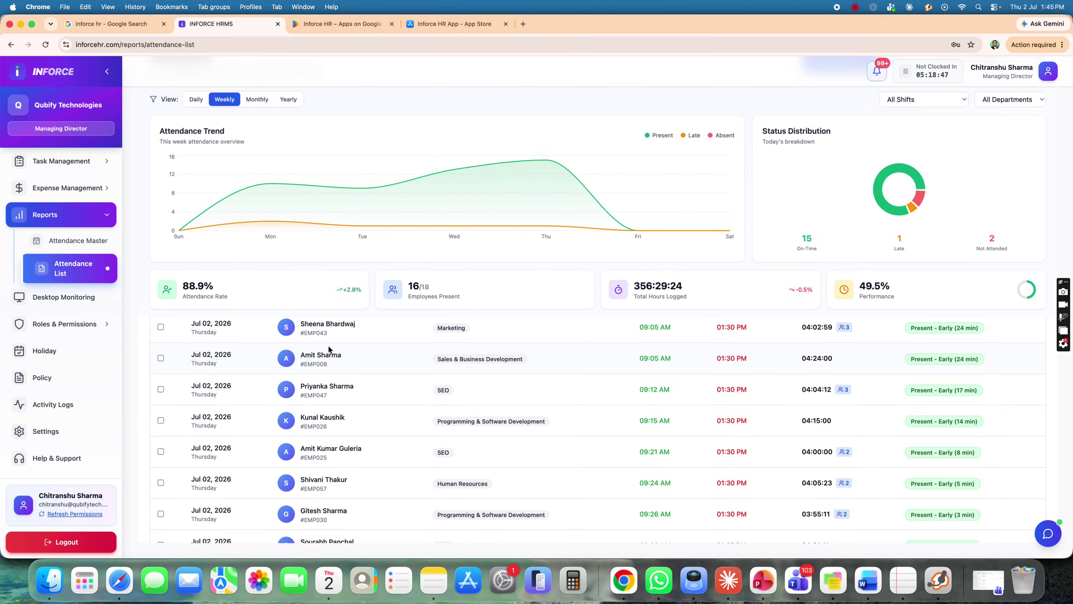
scroll(329, 349, "up", 5)
left_click(197, 101)
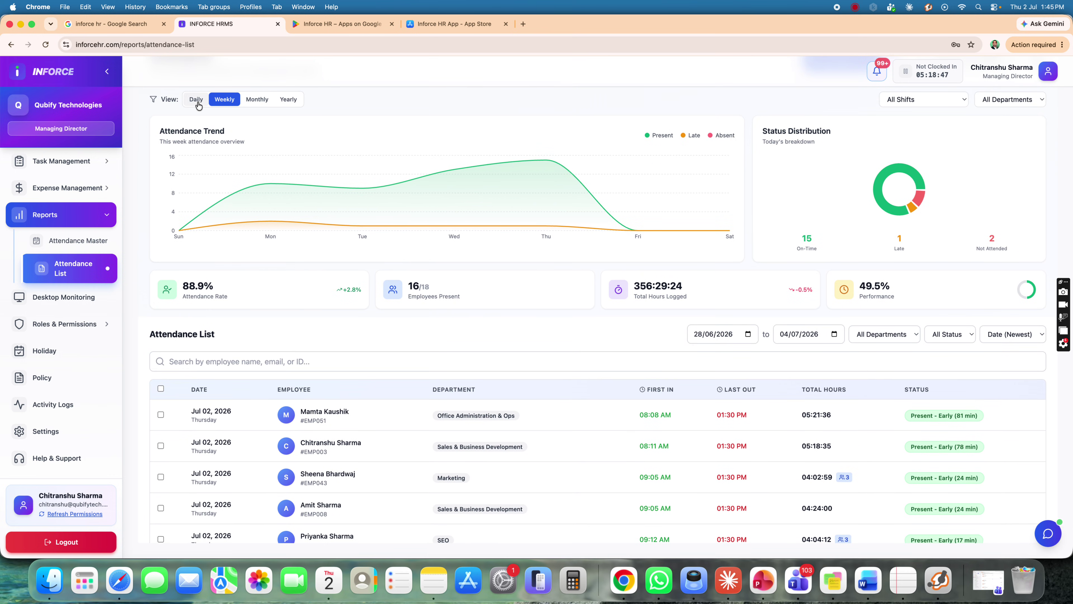
left_click(220, 101)
left_click(257, 100)
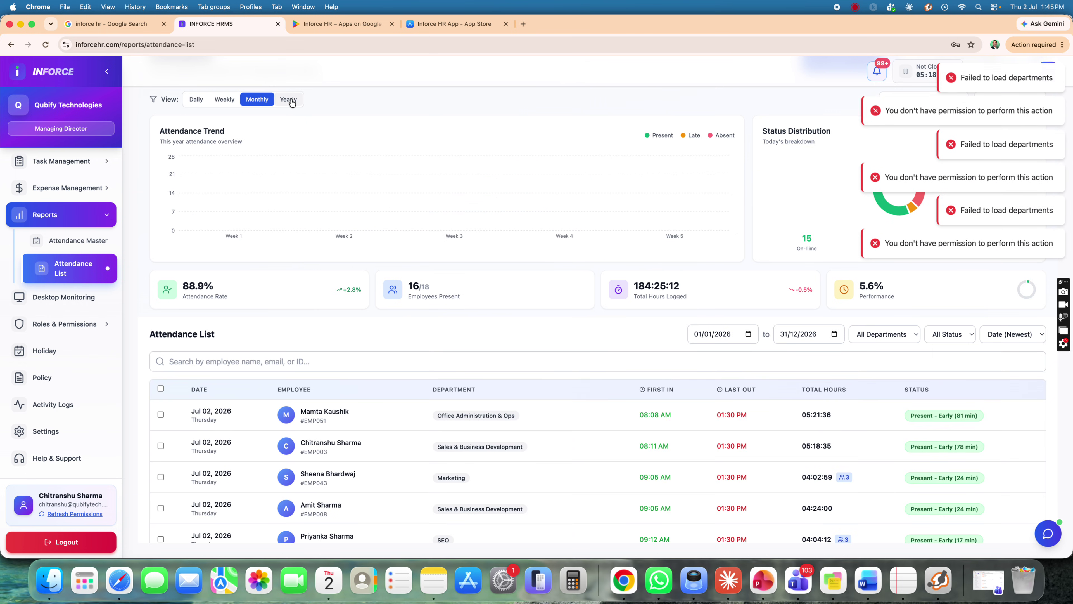
left_click(290, 101)
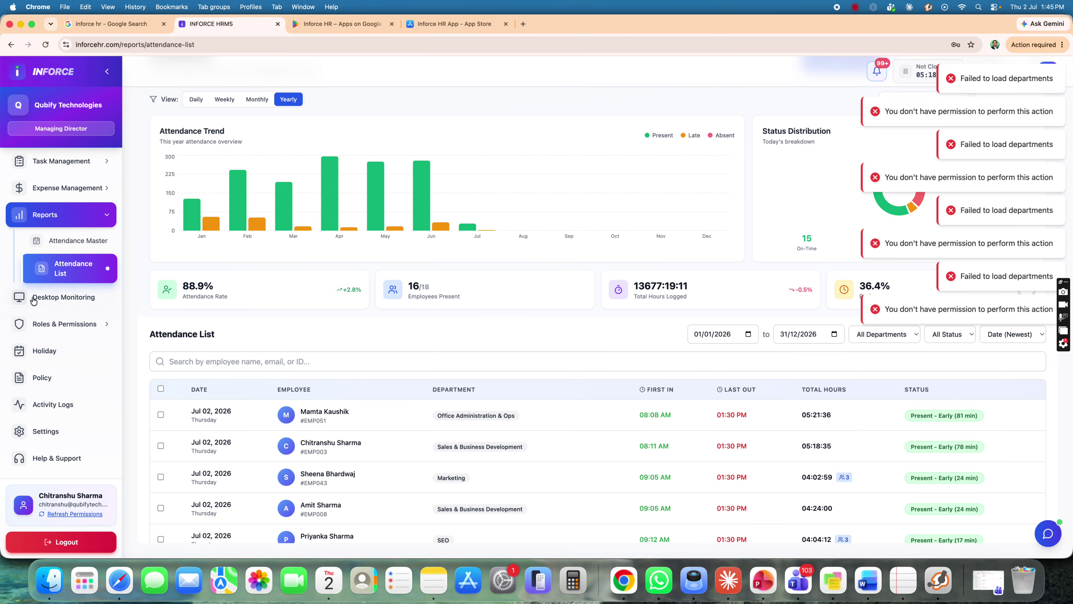
scroll(144, 324, "down", 5)
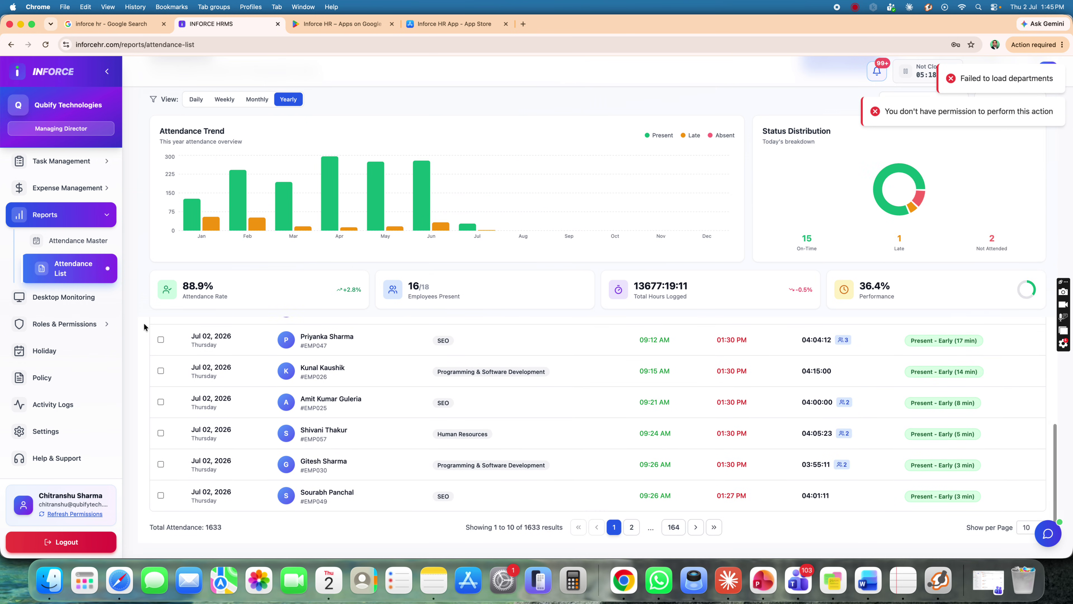
Open Desktop Monitoring and read through the session statistics, filters and the employees' login sessions.
left_click(49, 300)
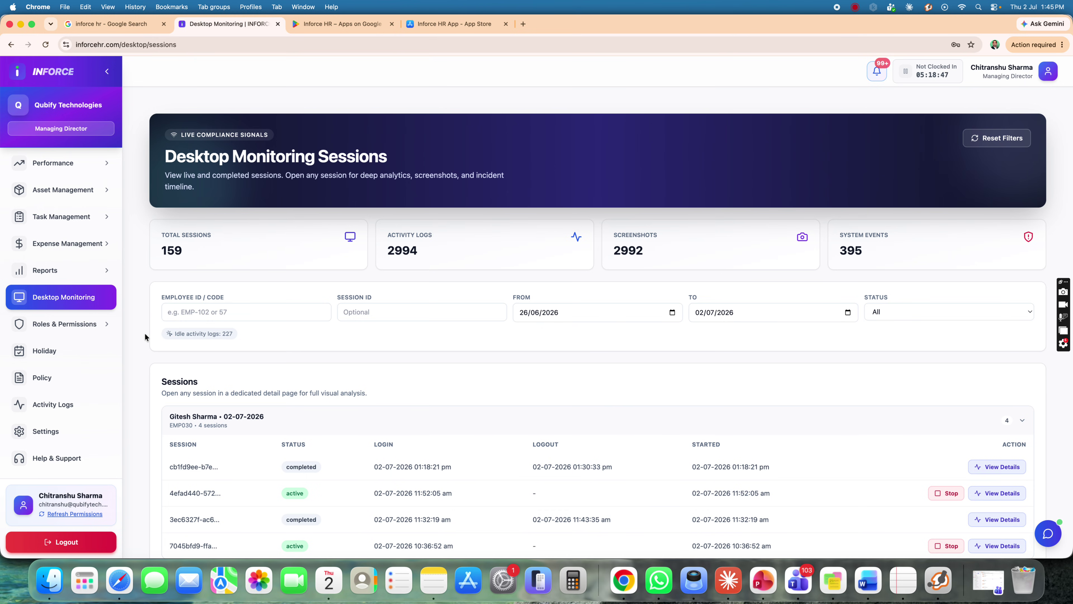
scroll(362, 345, "down", 4)
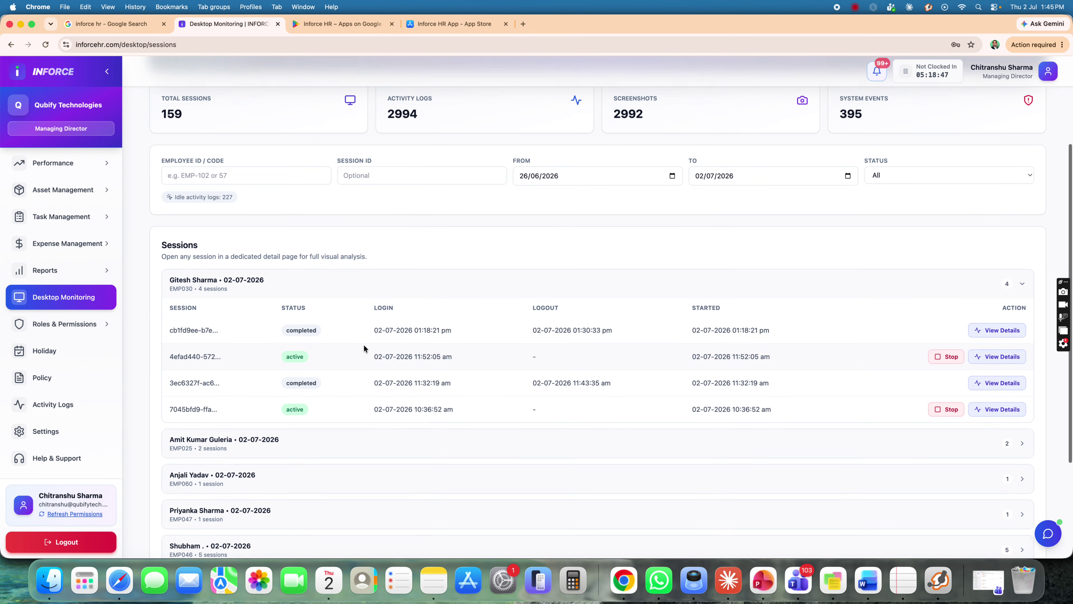
scroll(434, 346, "down", 2)
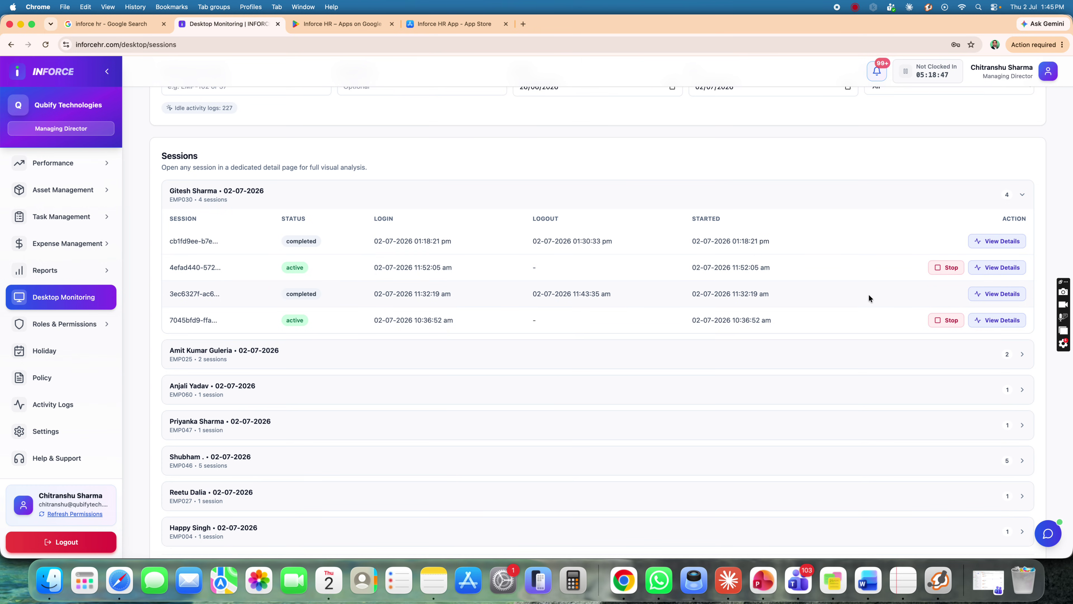
scroll(424, 321, "down", 1)
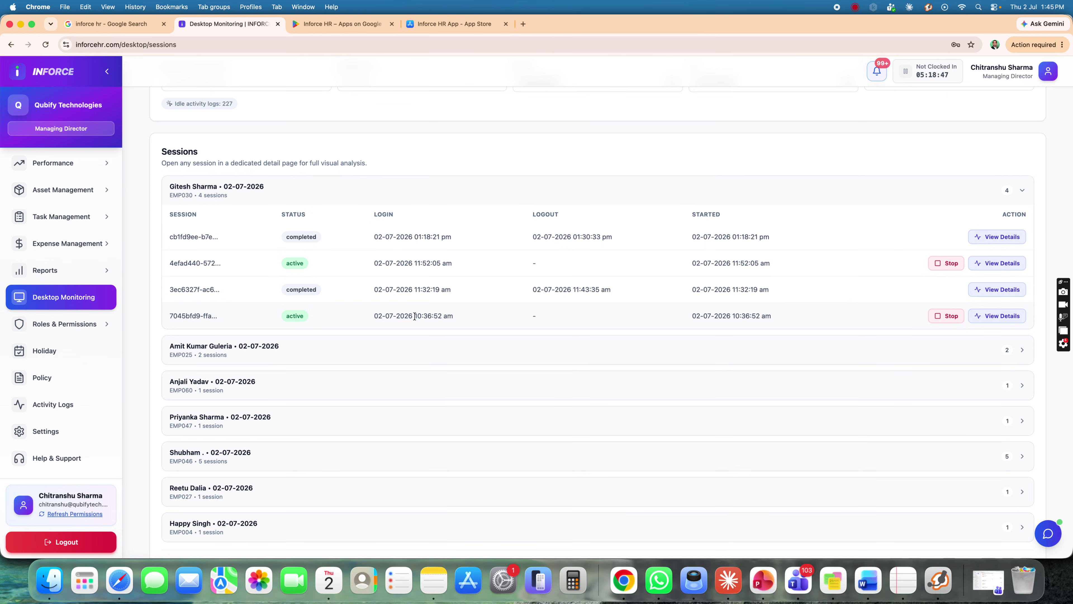
left_click_drag(414, 315, 444, 315)
Open the details of the first employee's 10:36:52 am session and examine its input trend, applications and system event charts.
left_click(995, 316)
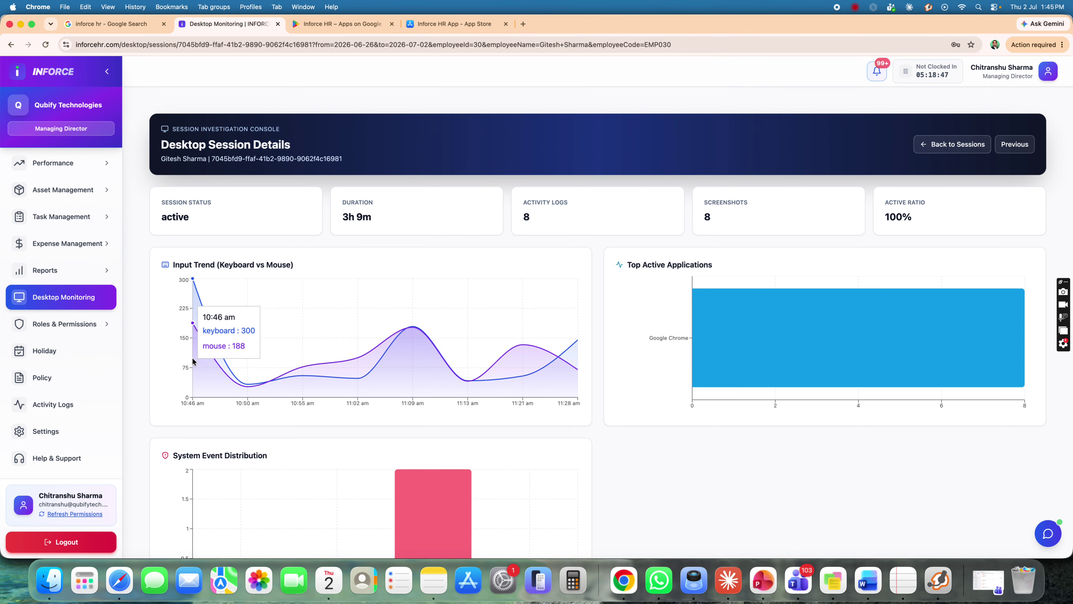
scroll(176, 364, "down", 2)
scroll(176, 364, "up", 2)
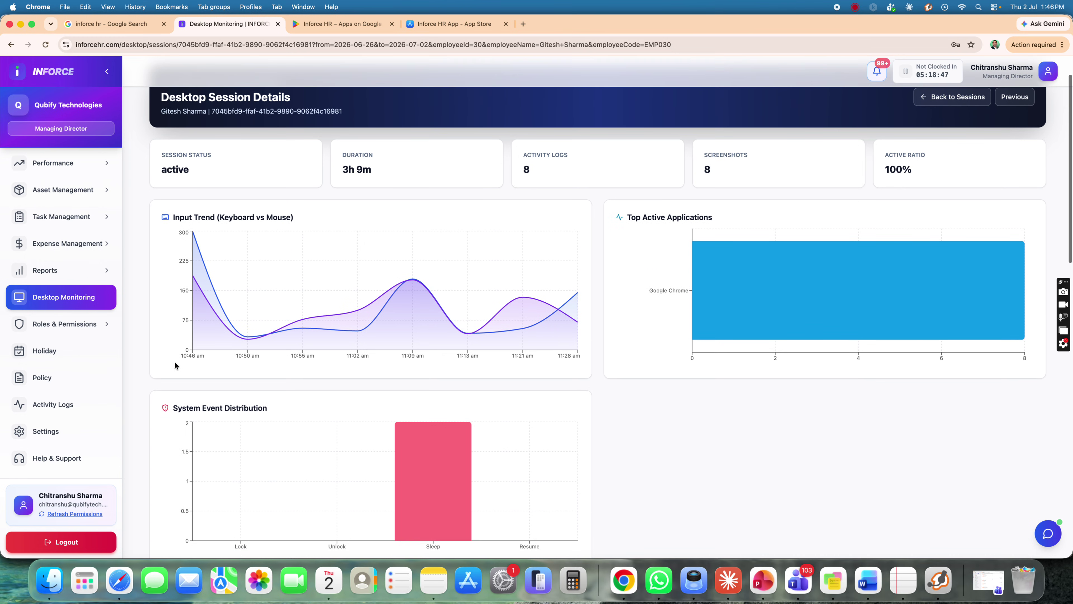
Read the session's summary figures for duration, status, activity logs, screenshots and active ratio.
left_click_drag(339, 195, 383, 211)
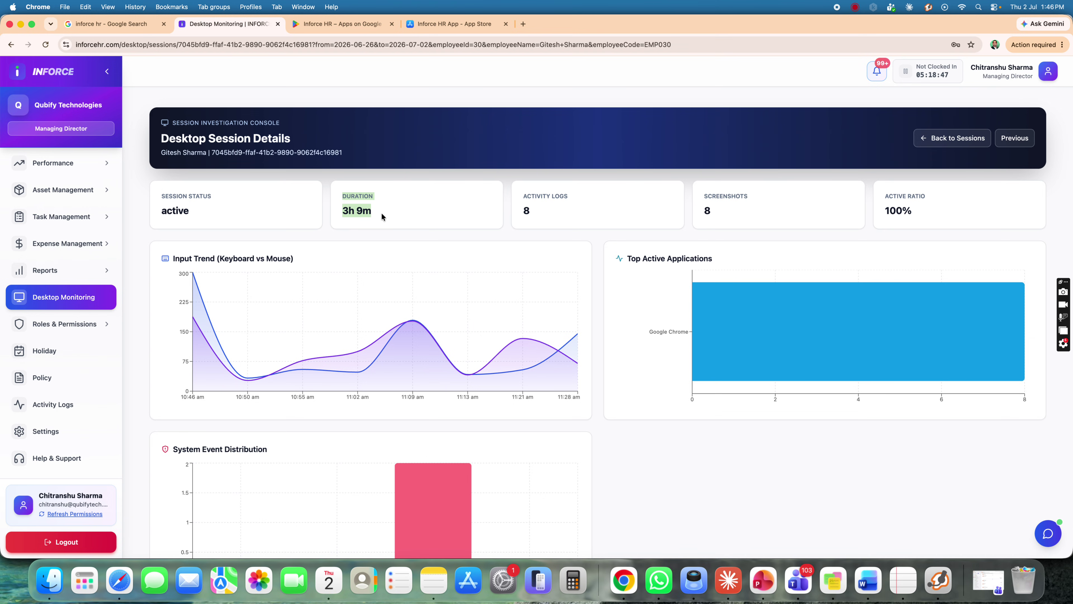
left_click_drag(193, 212, 162, 211)
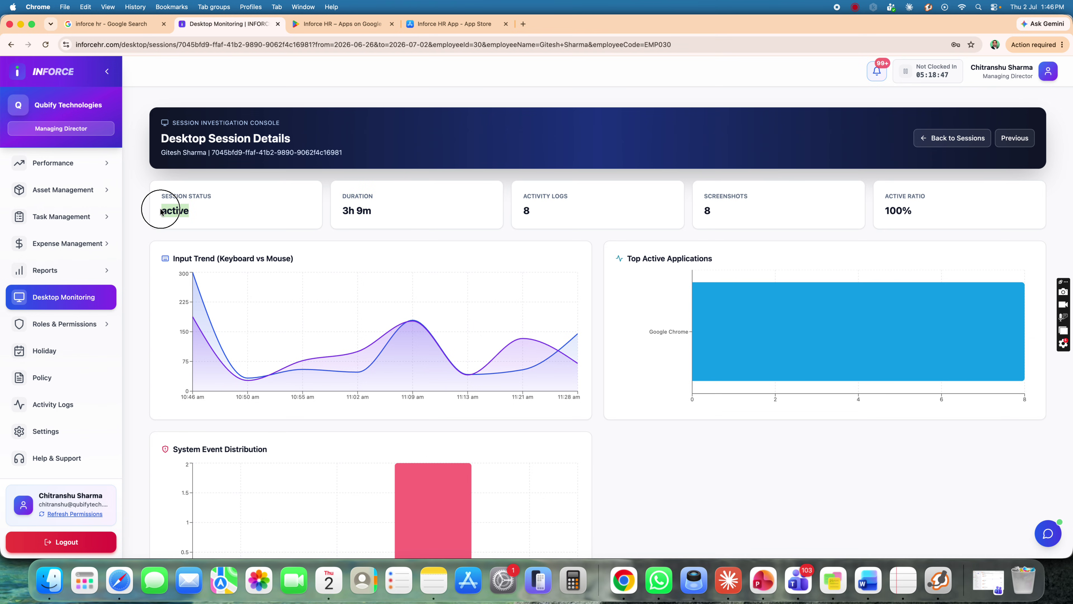
left_click_drag(544, 212, 523, 211)
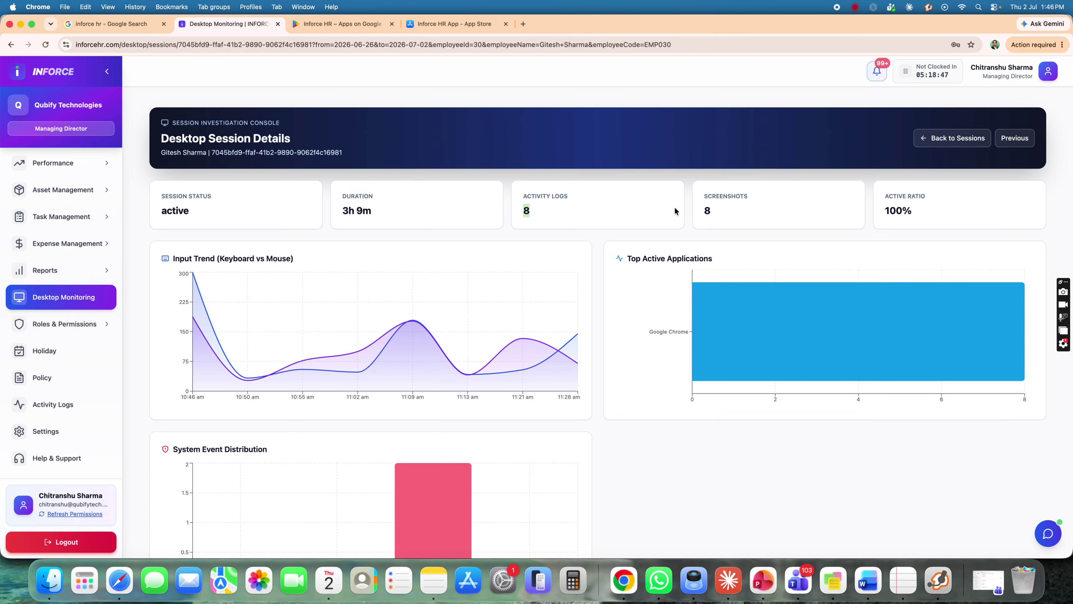
left_click_drag(721, 211, 703, 210)
left_click_drag(922, 211, 870, 210)
Examine the session's activity evidence, screenshot evidence and system event timeline.
scroll(140, 277, "down", 15)
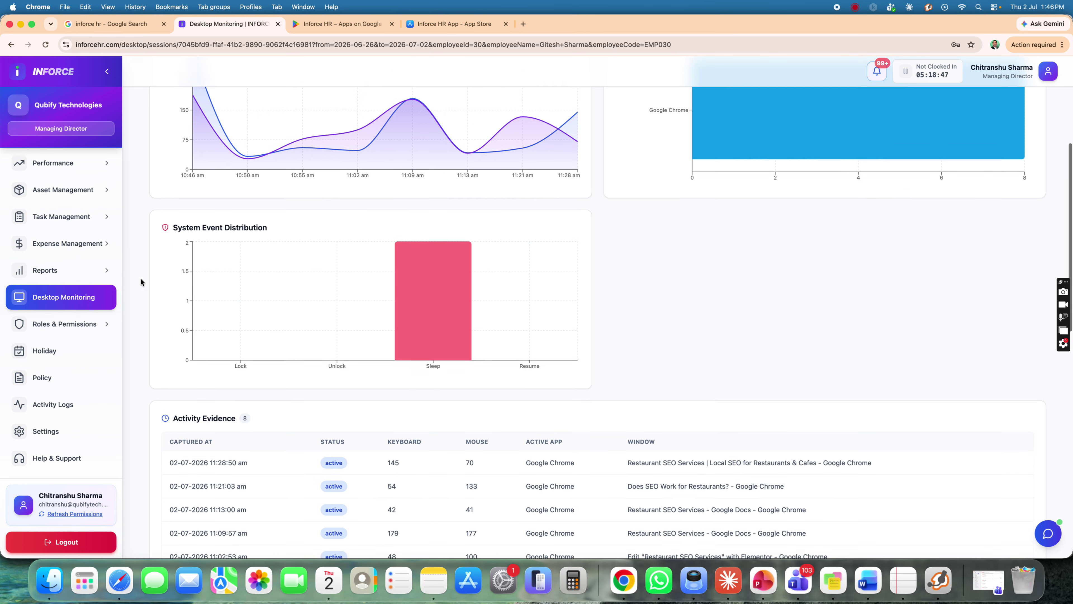
scroll(143, 281, "down", 5)
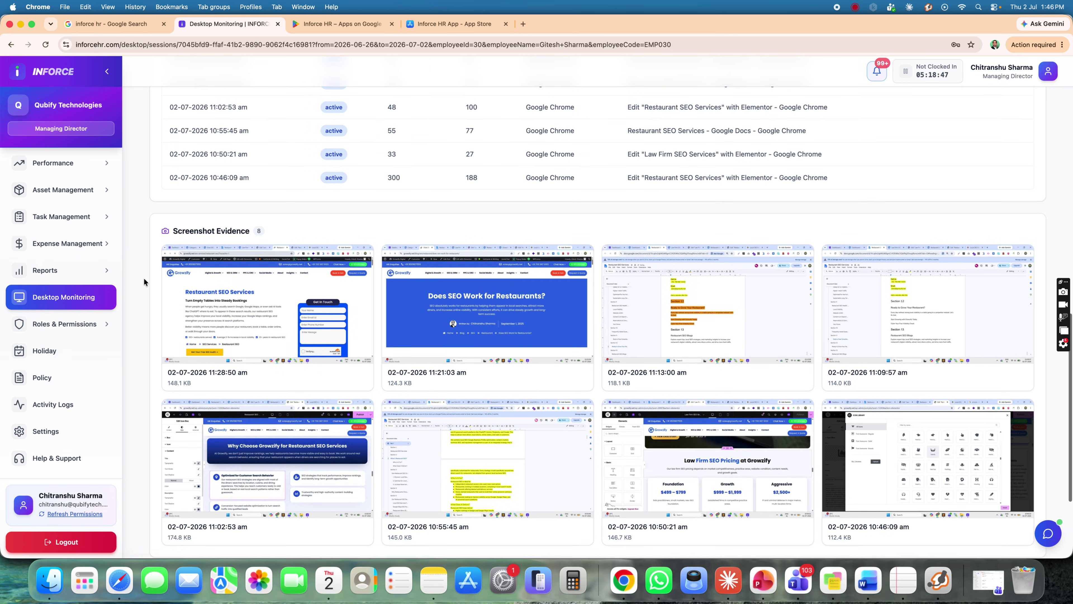
scroll(144, 282, "down", 1)
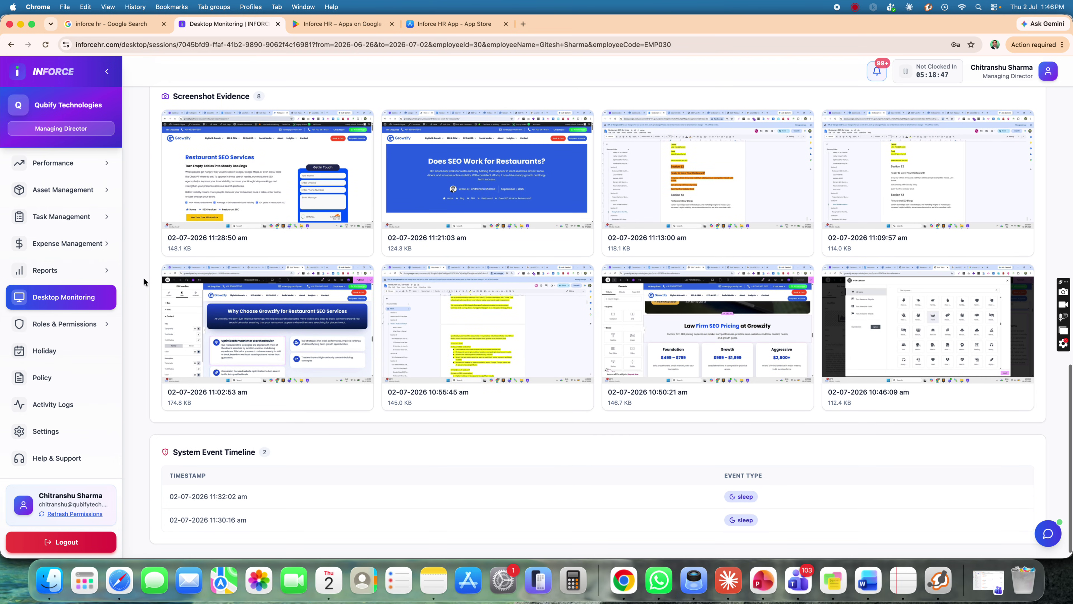
scroll(143, 281, "up", 2)
scroll(144, 281, "up", 1)
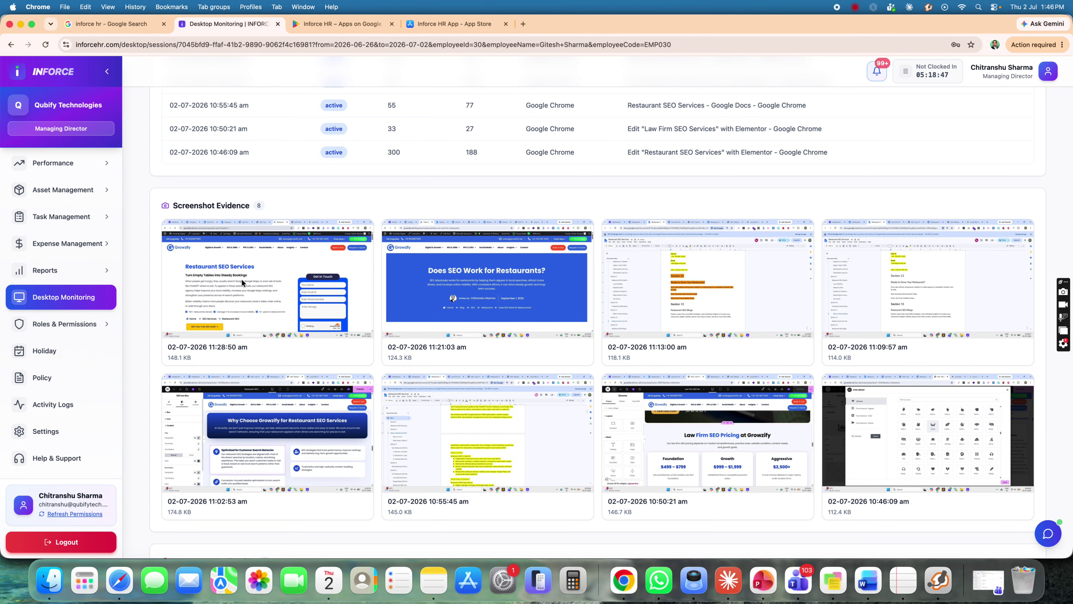
scroll(283, 287, "down", 4)
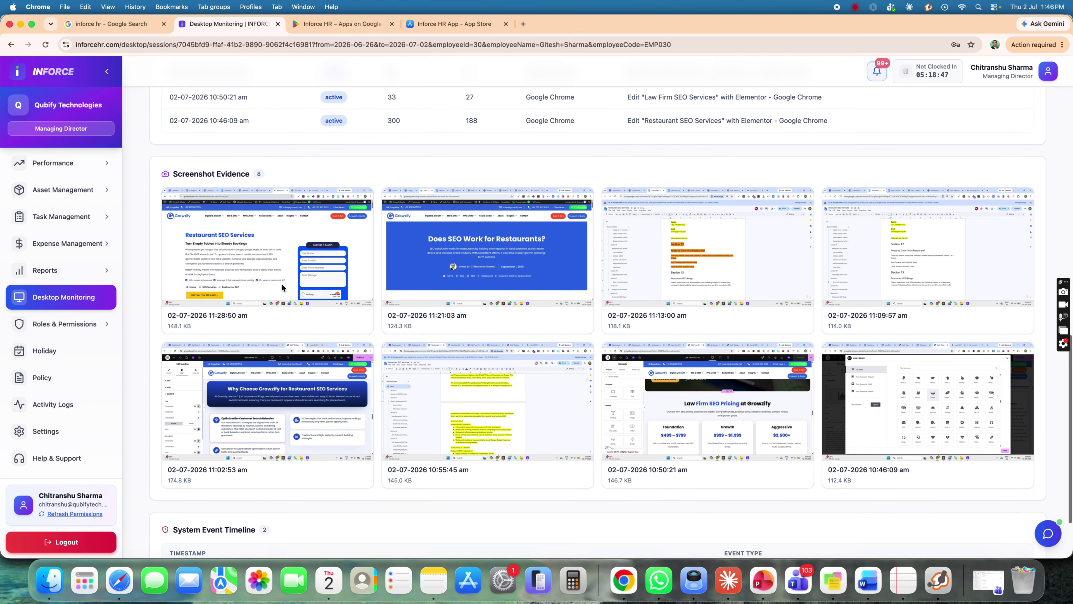
scroll(283, 287, "up", 15)
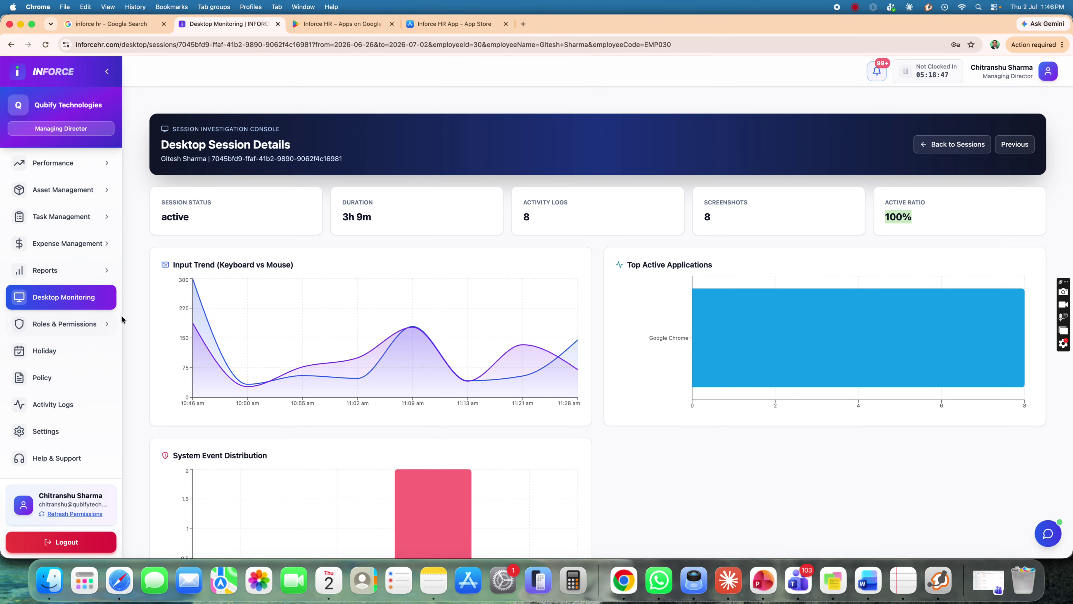
Open the Role Management page and review the default and custom roles with their status and modules.
left_click(65, 325)
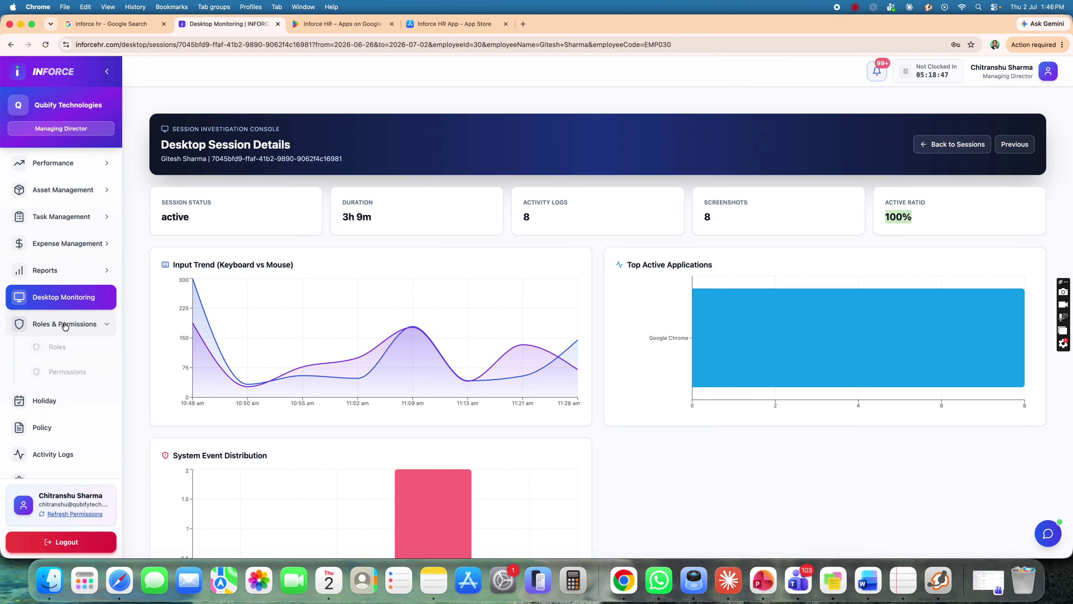
scroll(63, 318, "down", 3)
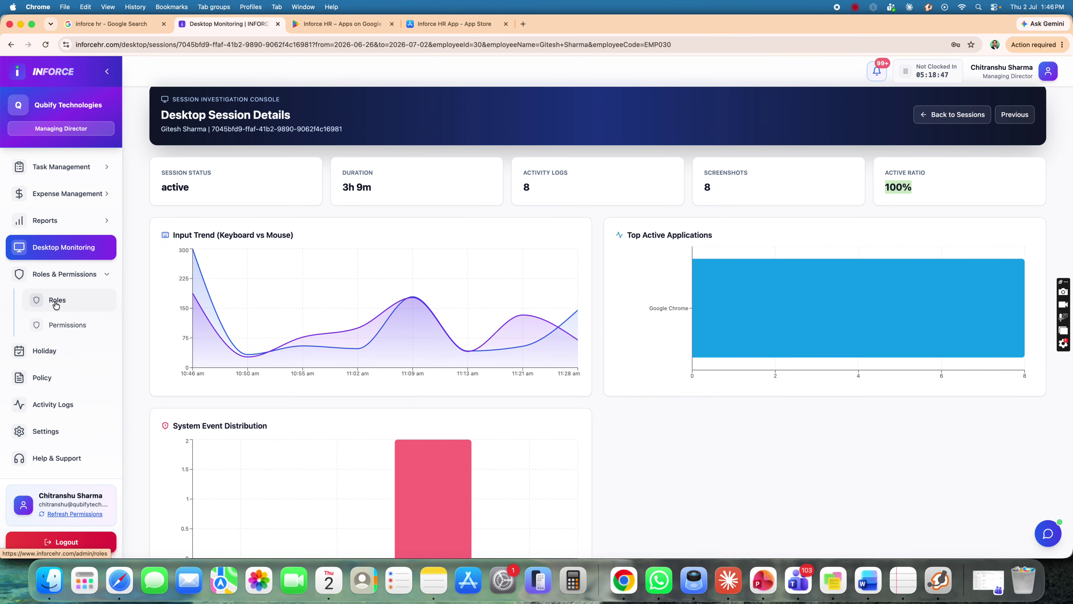
left_click(56, 300)
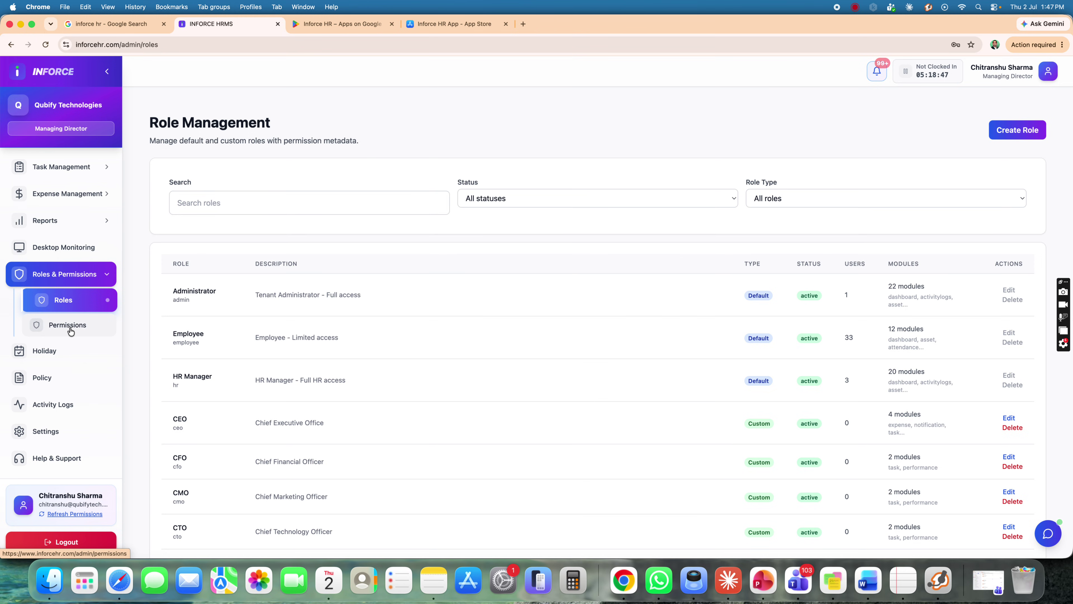
Open the Holiday Calendar and examine the July 2026 calendar, upcoming holidays and the list of all 2026 holidays.
left_click(42, 358)
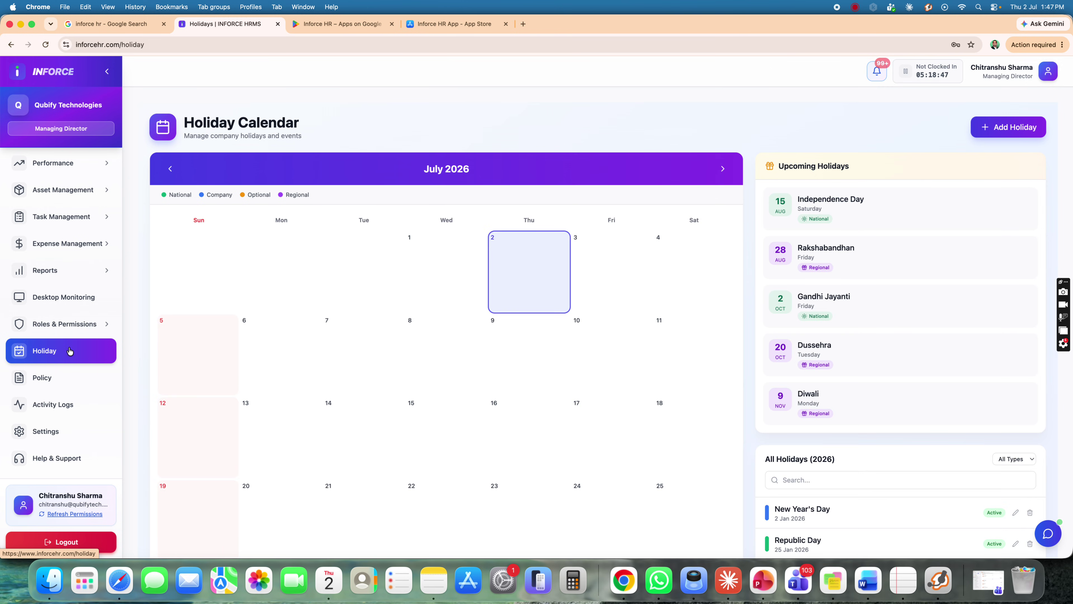
scroll(292, 324, "down", 3)
scroll(292, 325, "up", 3)
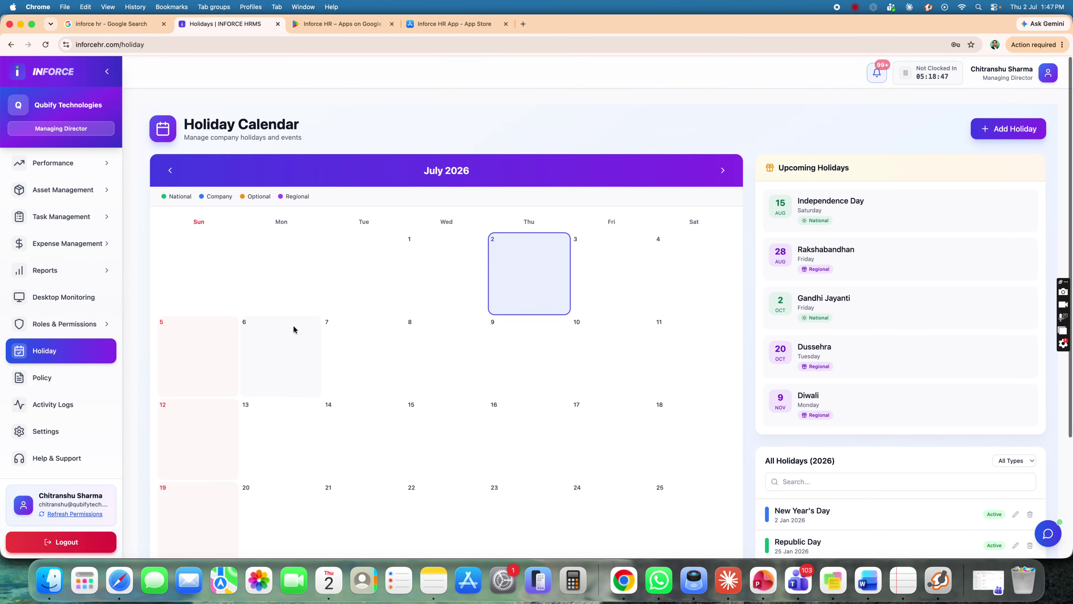
scroll(483, 240, "down", 4)
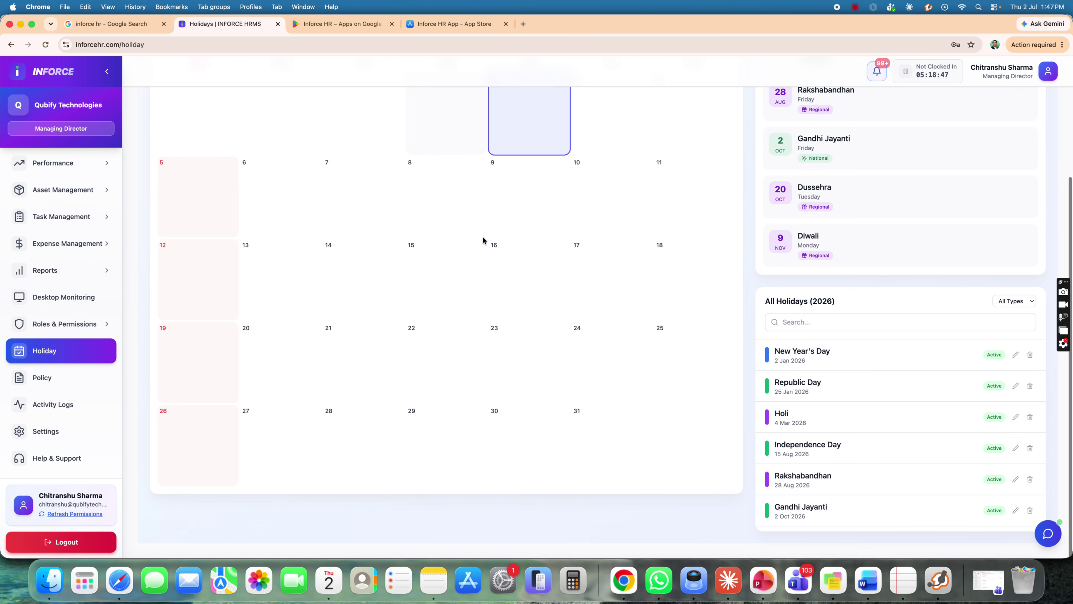
scroll(483, 240, "up", 4)
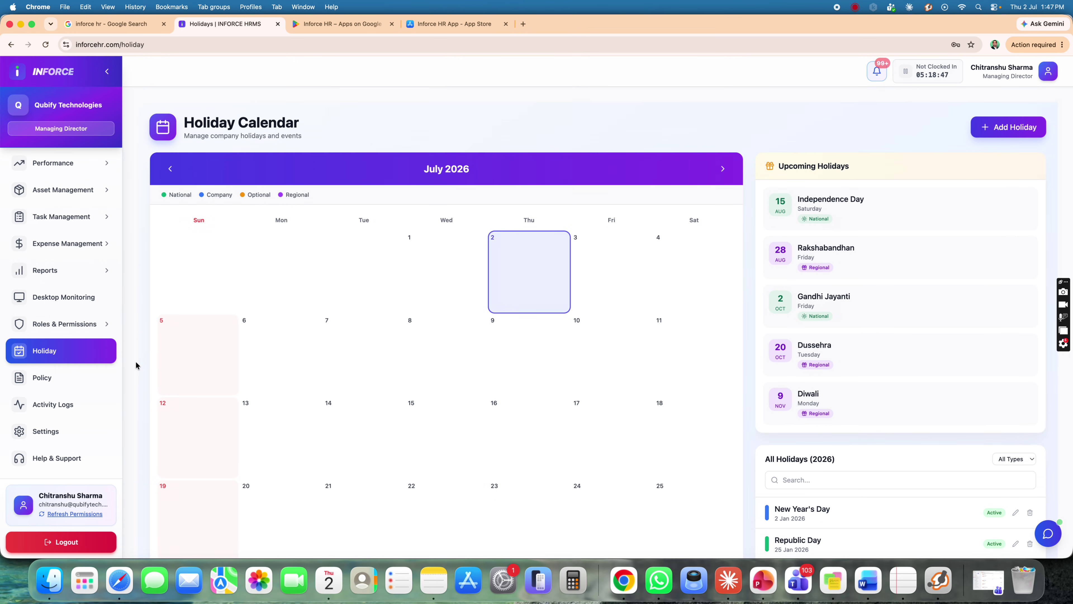
scroll(140, 364, "down", 2)
scroll(140, 364, "down", 3)
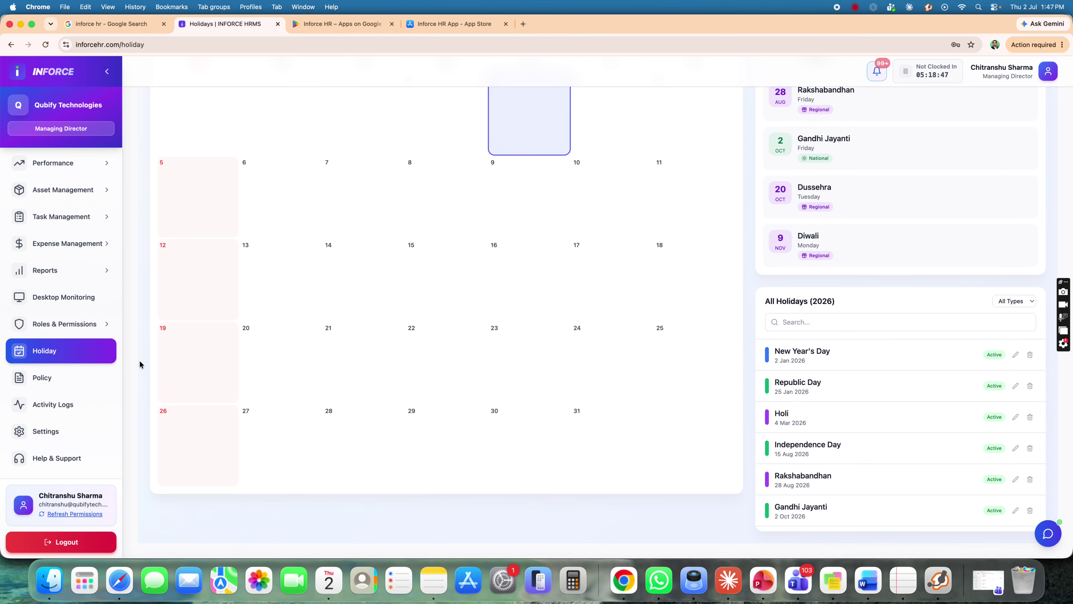
Open Policy Management and examine the policy categories and the listed company policies.
left_click(61, 381)
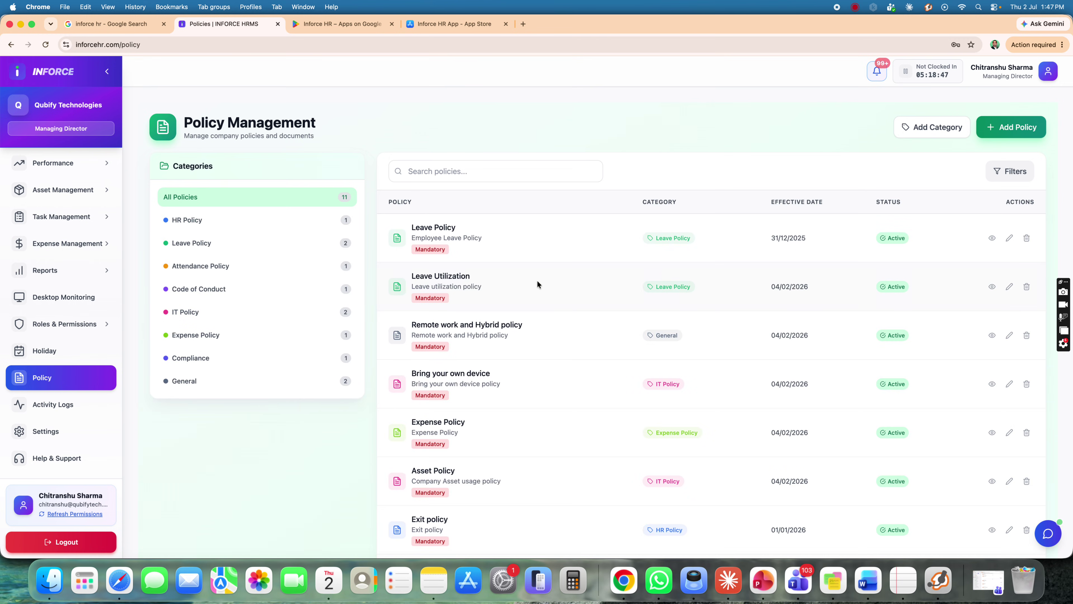
scroll(883, 193, "down", 2)
scroll(902, 198, "up", 2)
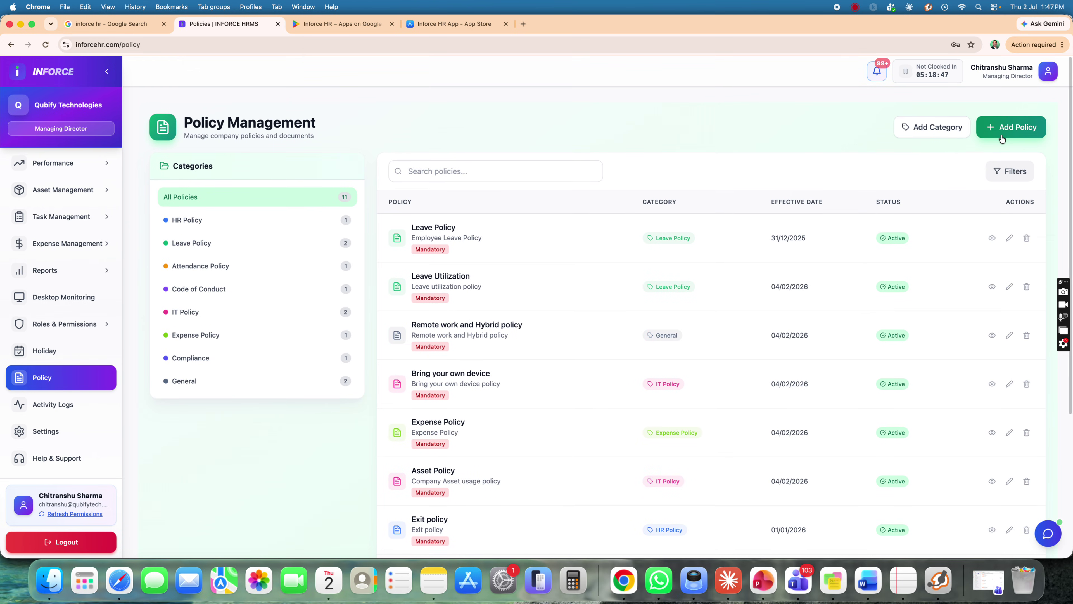
scroll(447, 272, "down", 1)
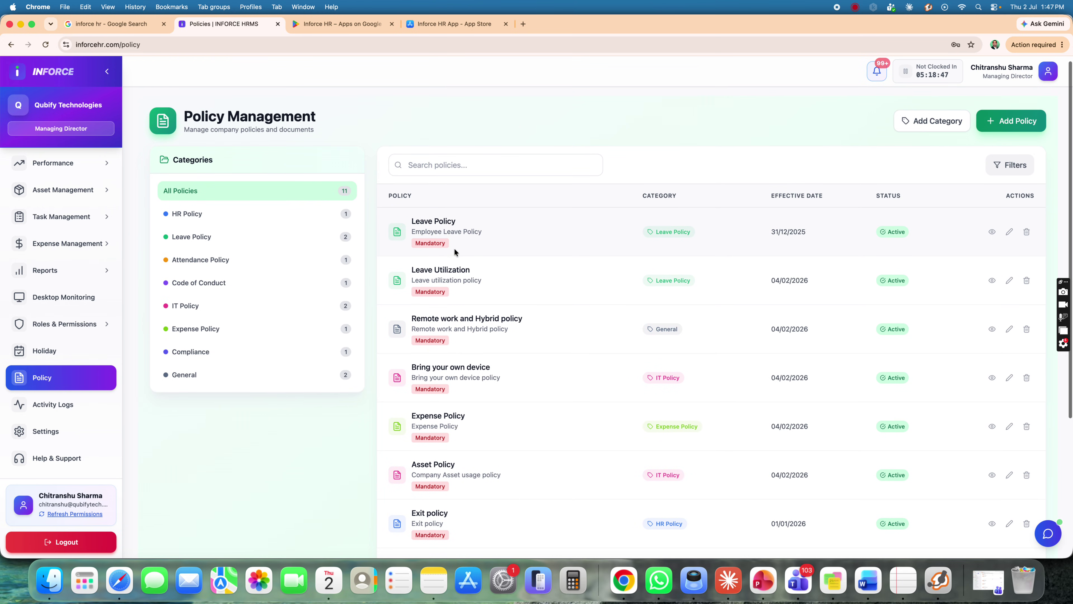
scroll(493, 366, "down", 5)
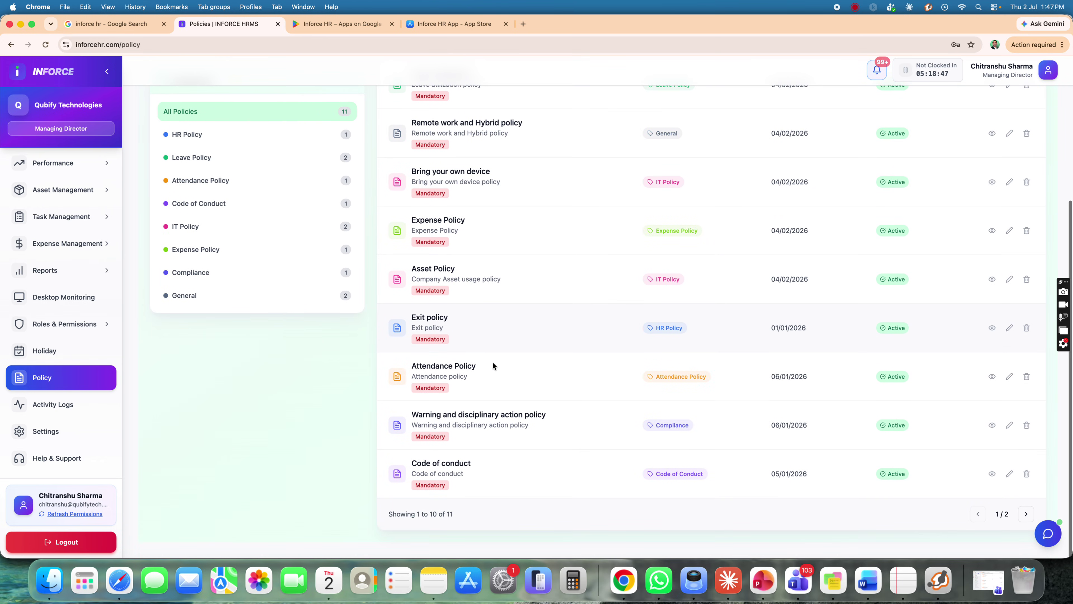
scroll(493, 361, "up", 5)
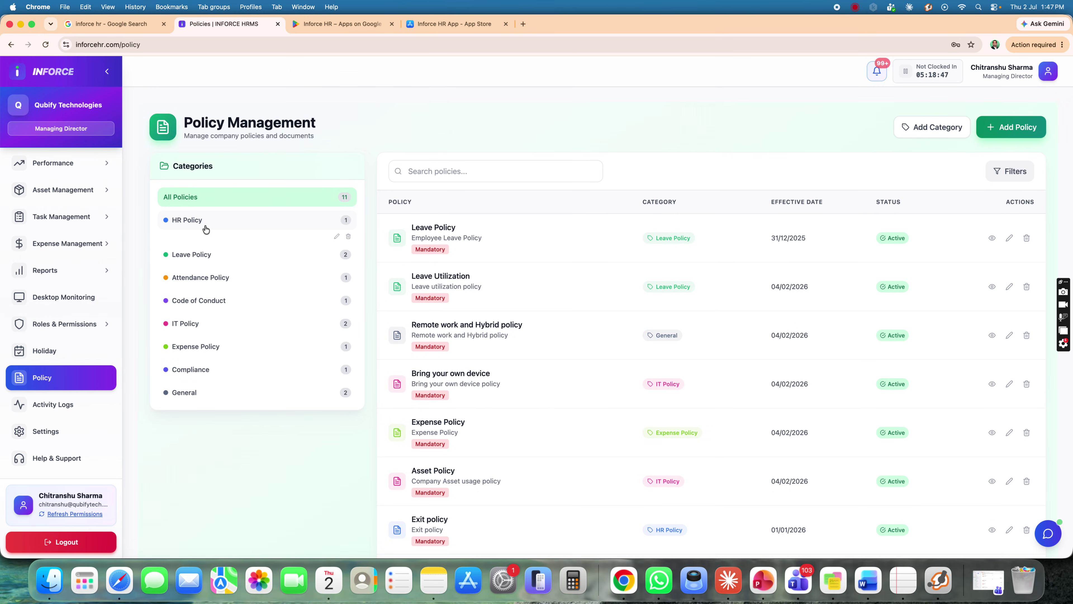
mouse_move(224, 276)
scroll(215, 259, "down", 1)
scroll(216, 270, "down", 2)
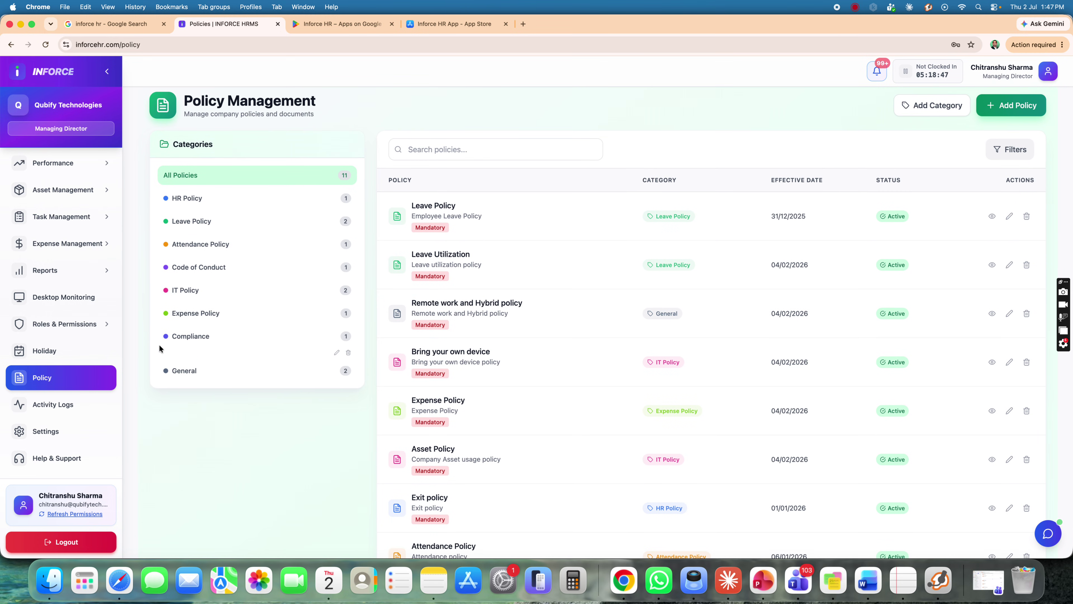
scroll(69, 347, "down", 5)
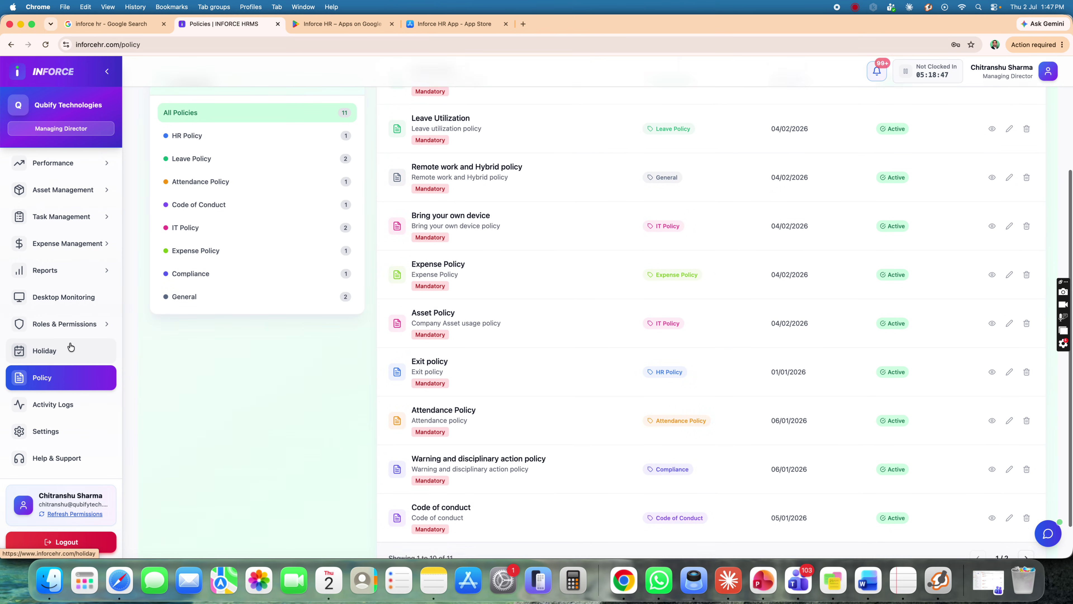
Open the Activity Logs and read through the filters and the recorded activities of all employees.
left_click(39, 409)
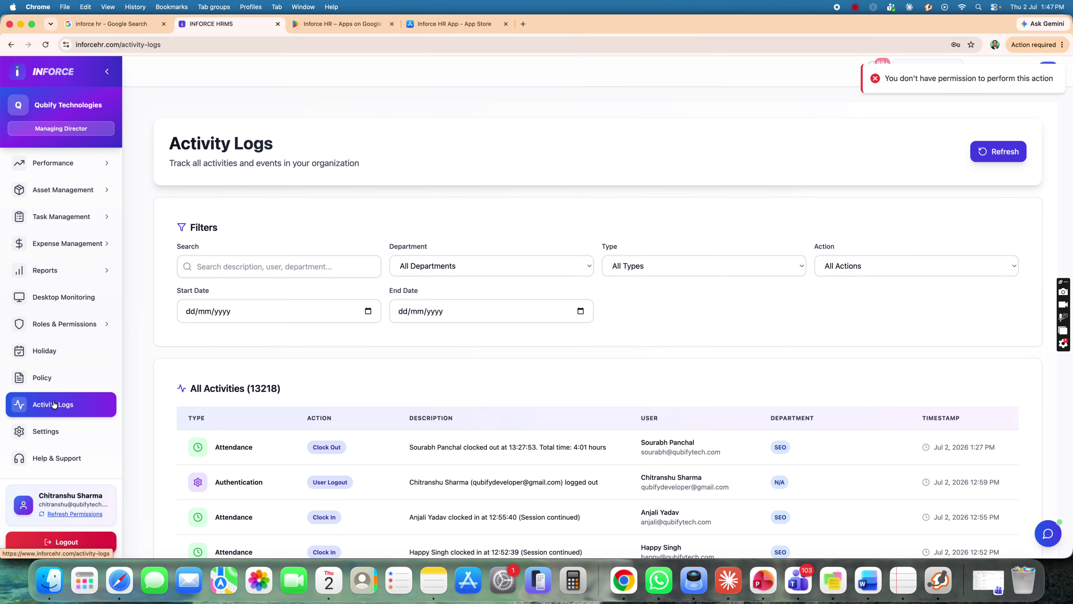
scroll(228, 385, "down", 6)
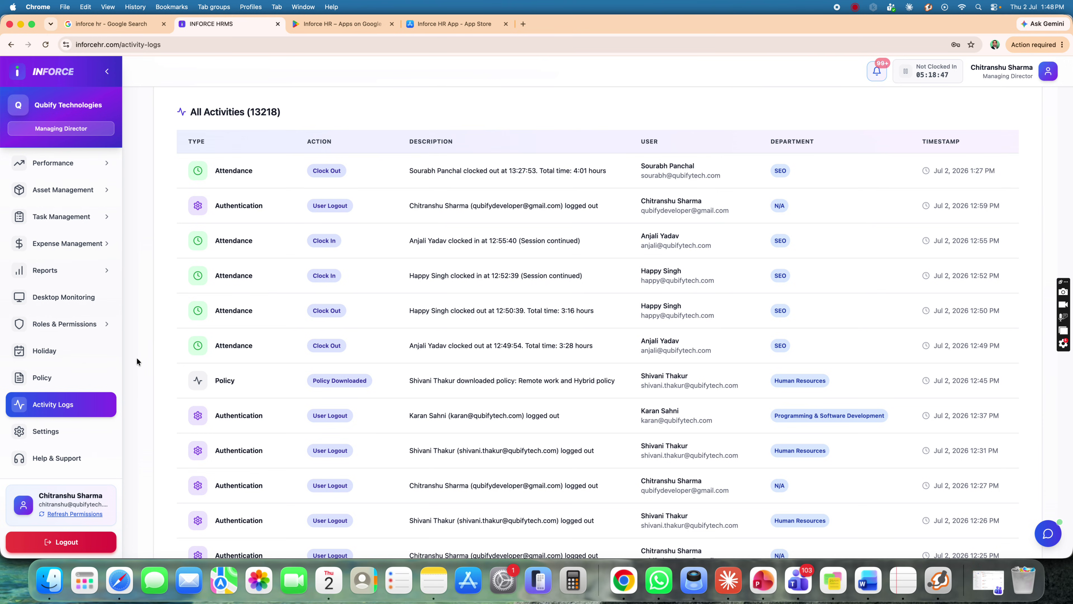
scroll(137, 356, "down", 5)
Open Settings and review the account details, password section and the asset and task notification preferences.
left_click(54, 432)
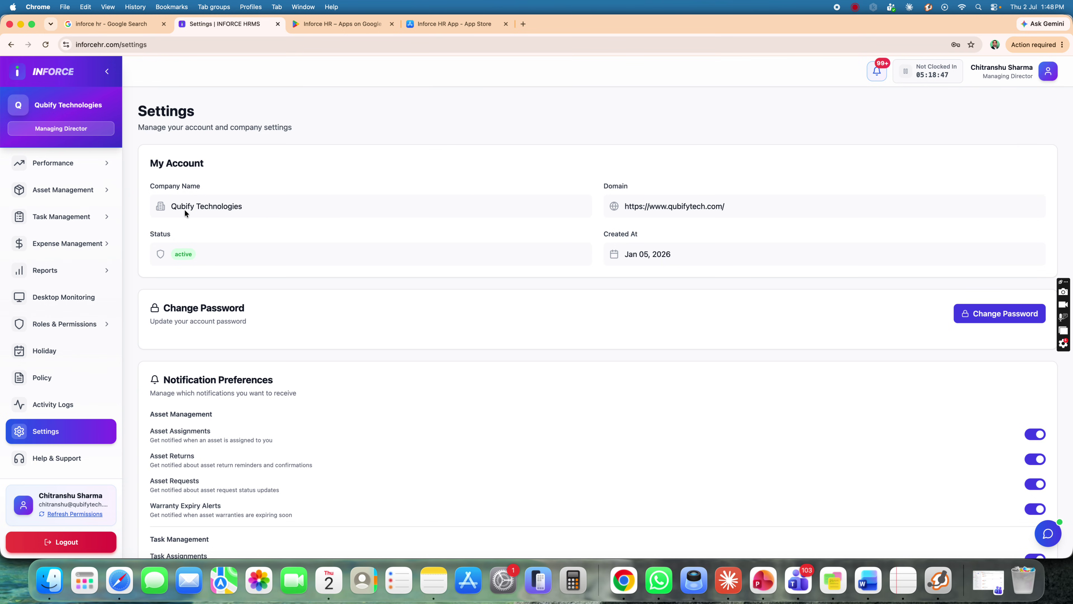
scroll(491, 237, "down", 4)
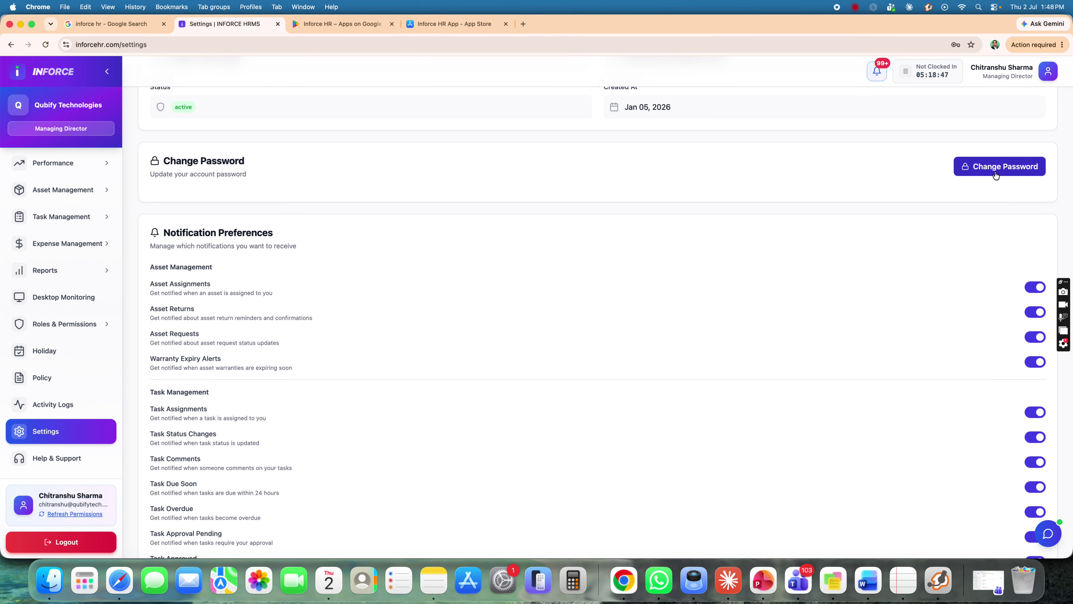
scroll(190, 296, "down", 4)
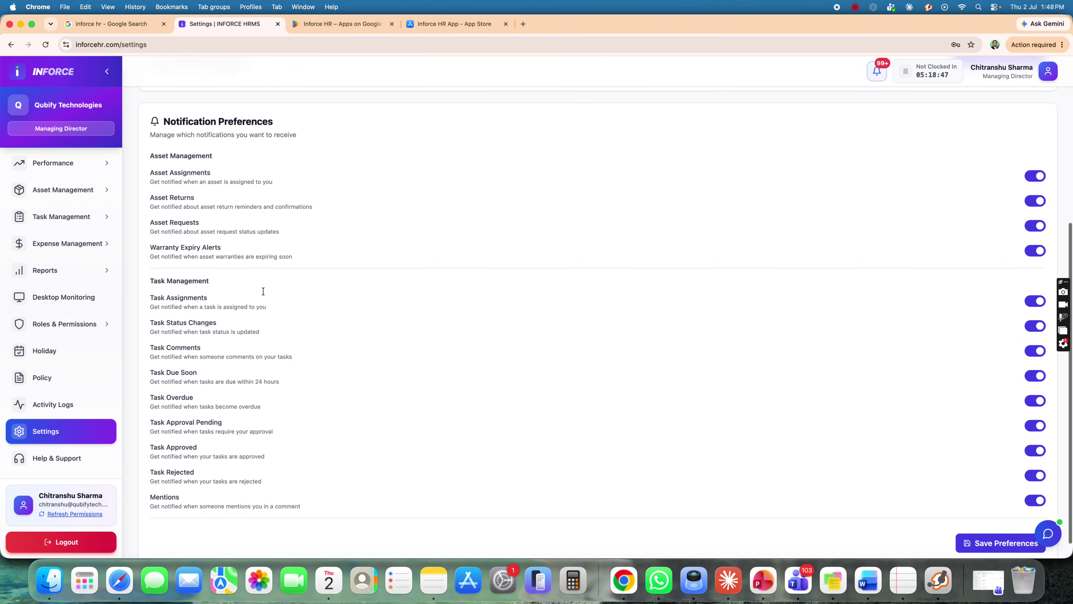
scroll(262, 290, "up", 2)
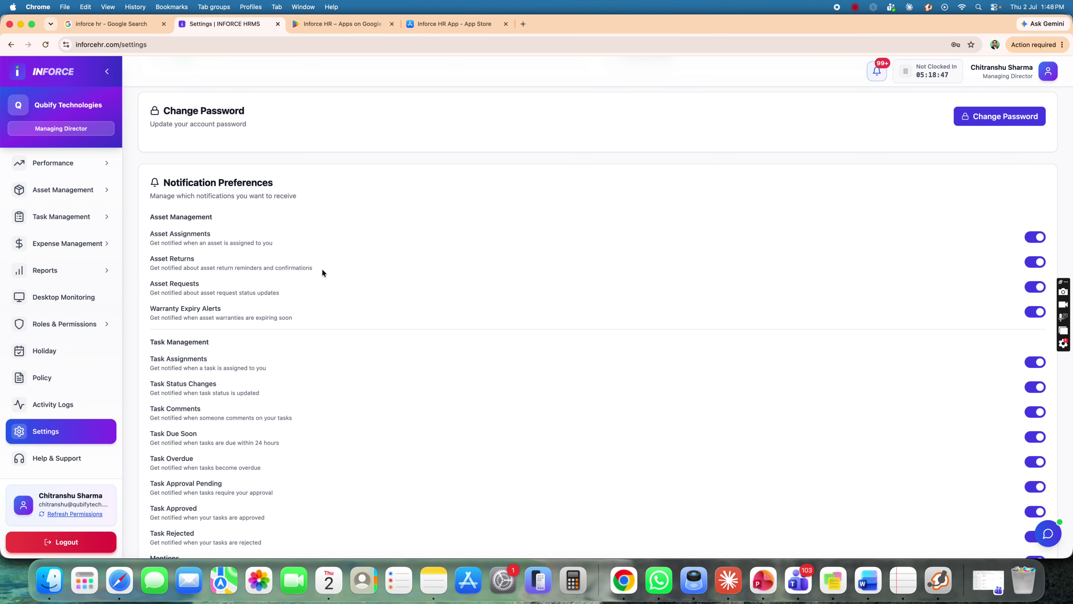
scroll(322, 273, "down", 2)
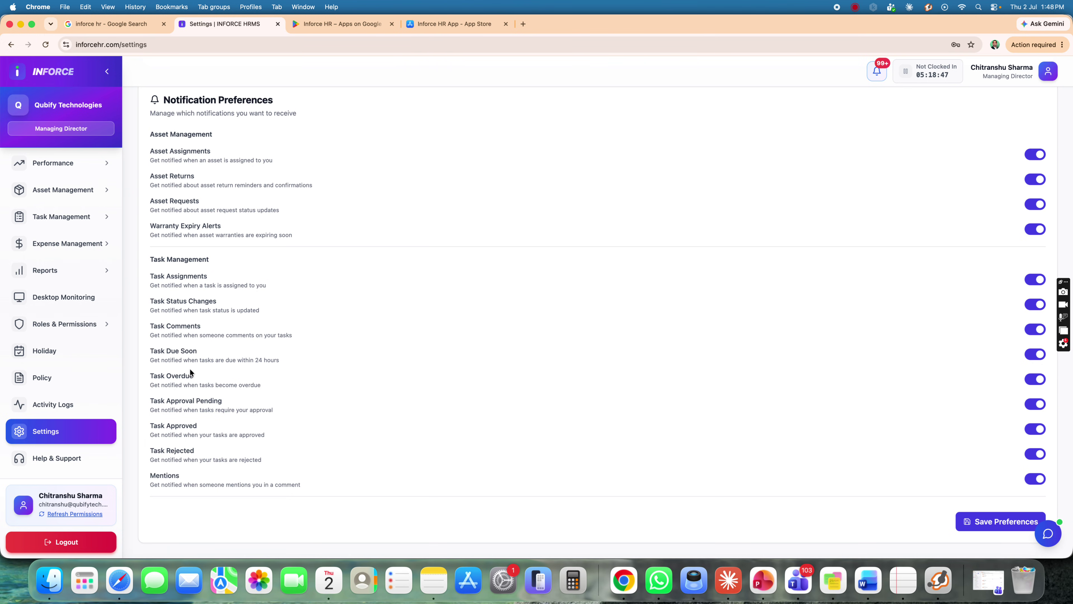
scroll(193, 401, "up", 3)
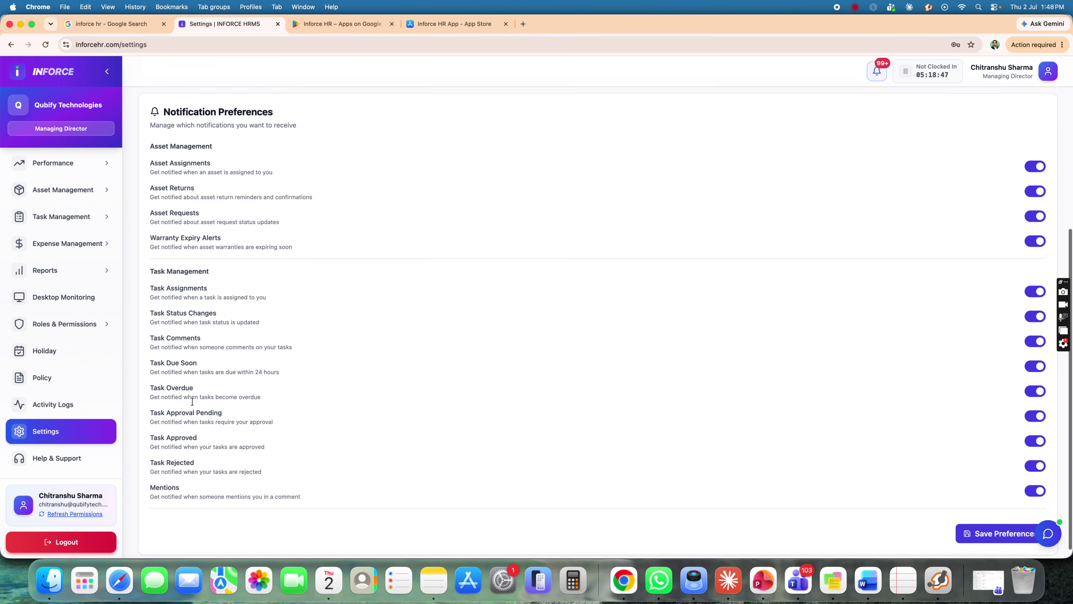
scroll(198, 401, "down", 3)
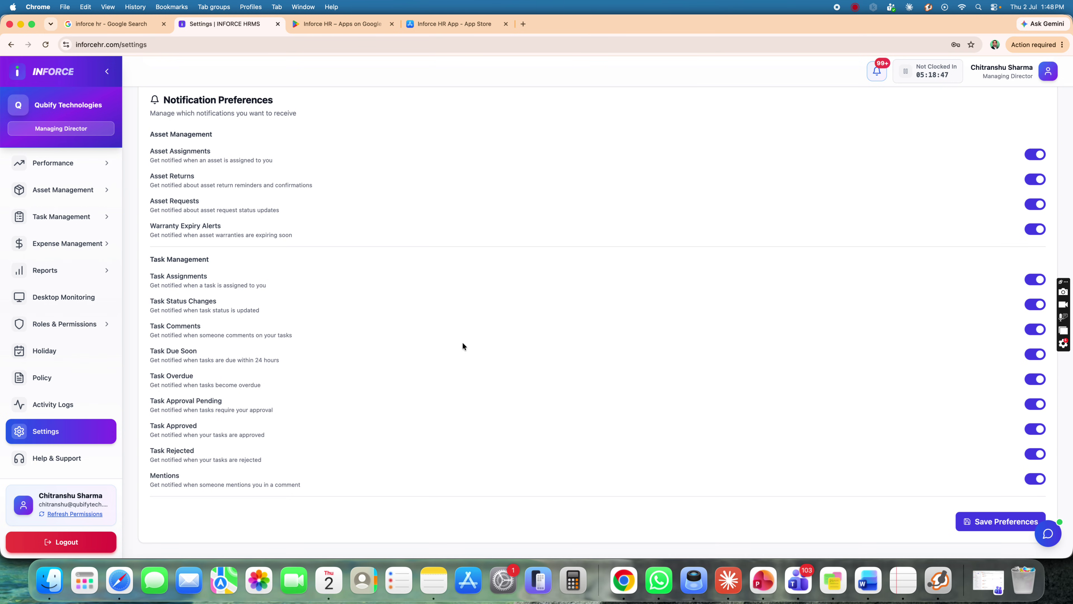
Open Help & Support and examine the Support Center's ticket statistics, ticket search and support information cards.
left_click(45, 457)
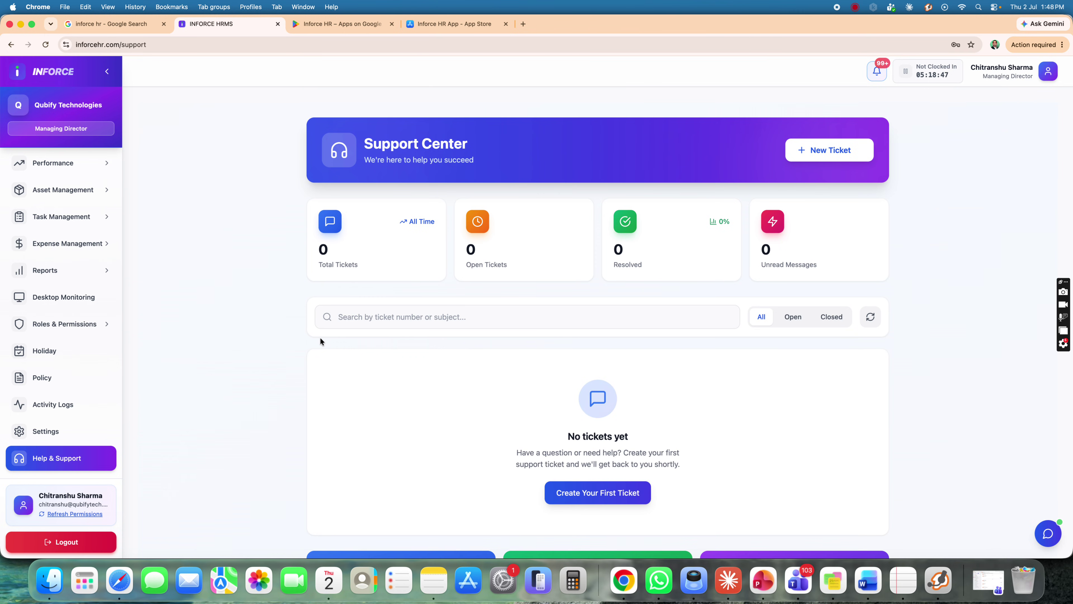
scroll(294, 342, "down", 3)
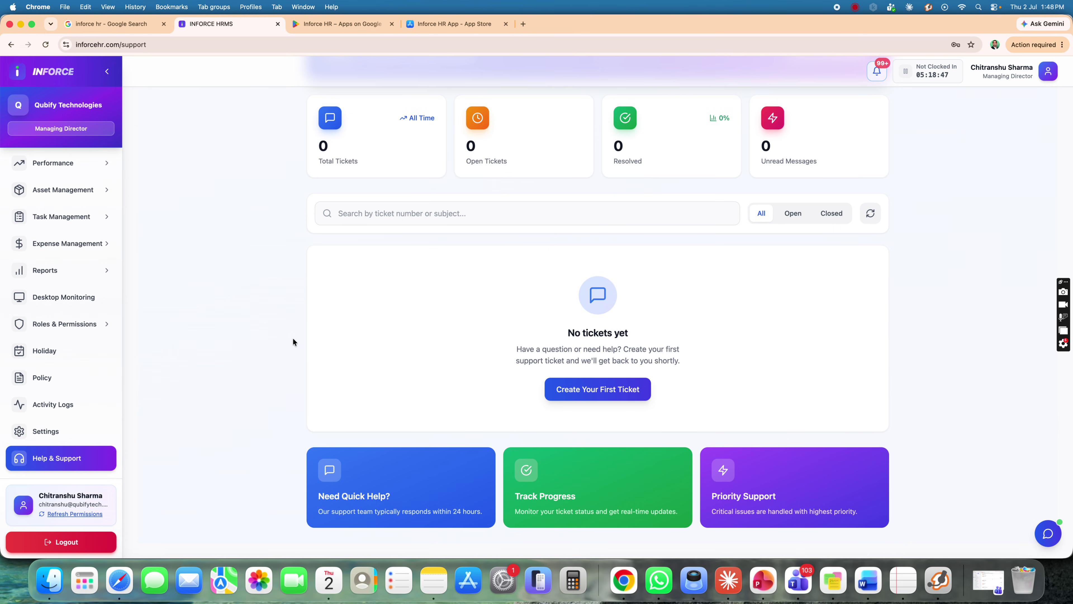
scroll(294, 342, "up", 3)
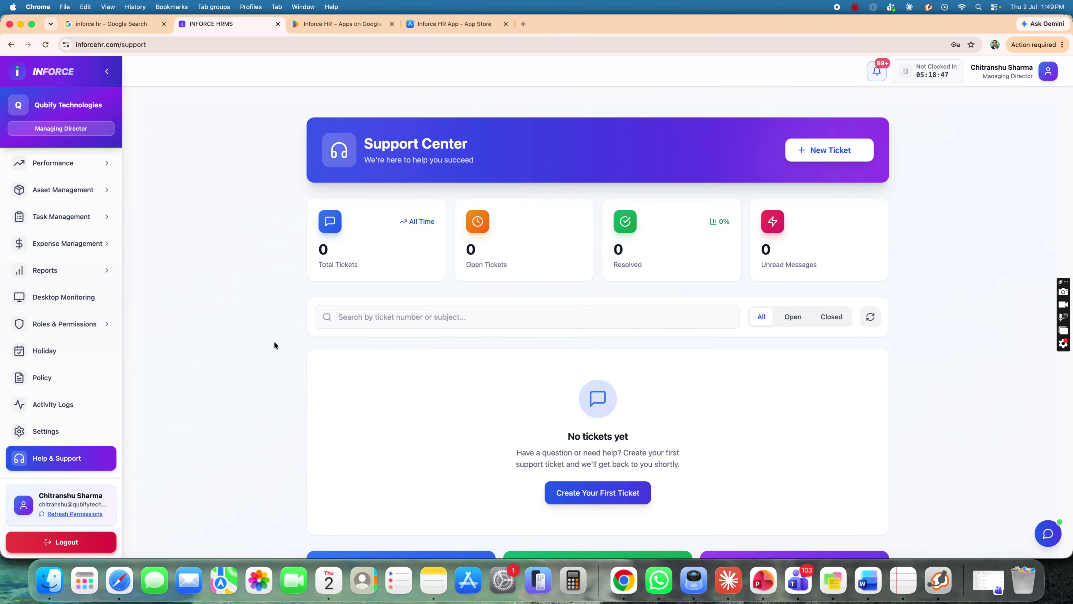
scroll(63, 387, "down", 3)
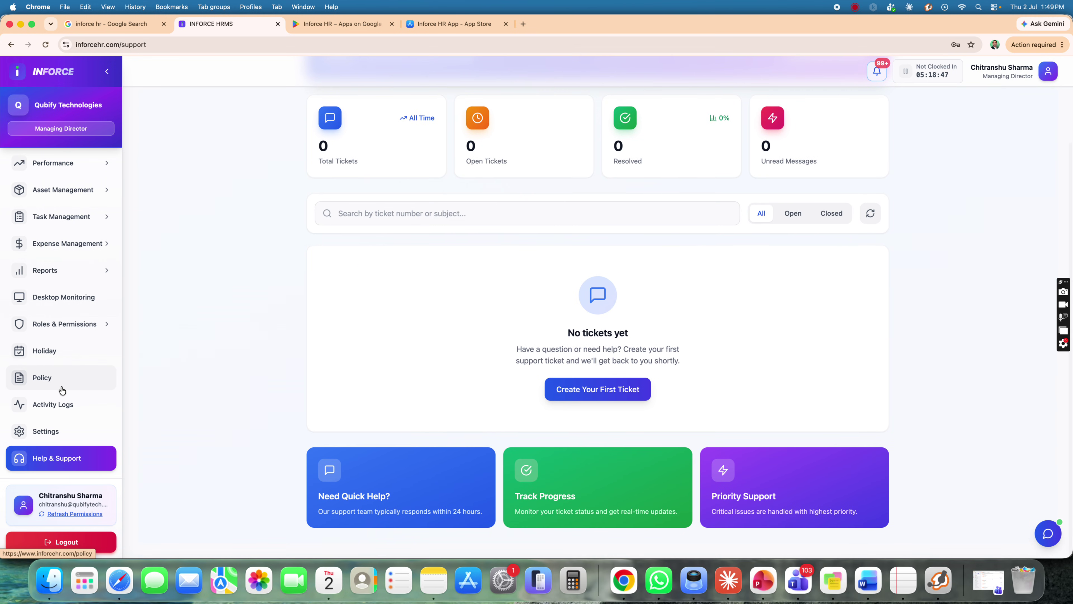